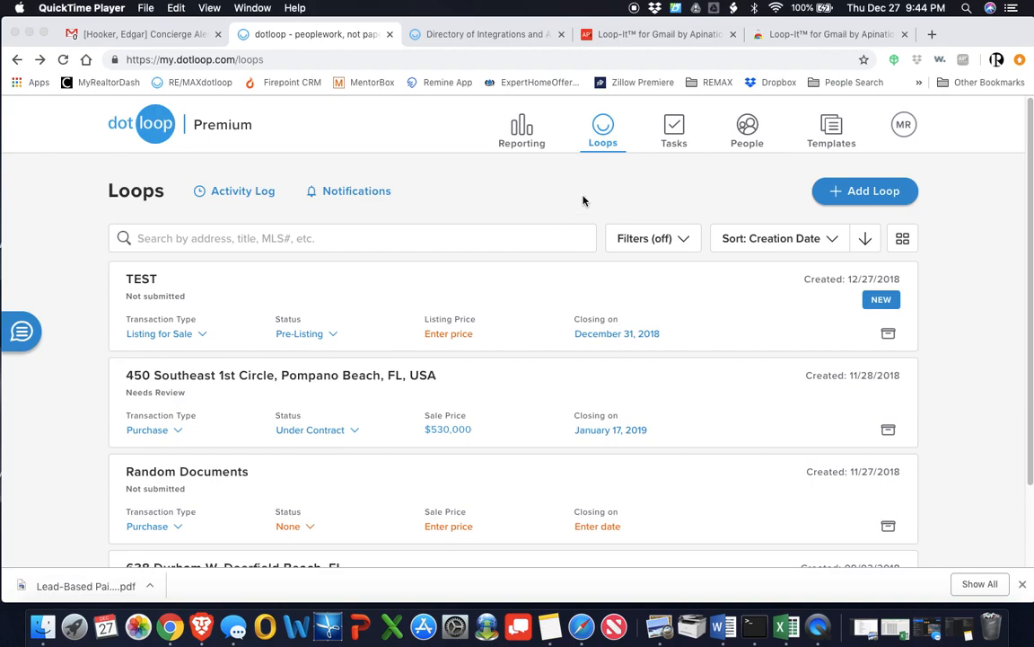
pyautogui.click(903, 129)
pyautogui.click(903, 126)
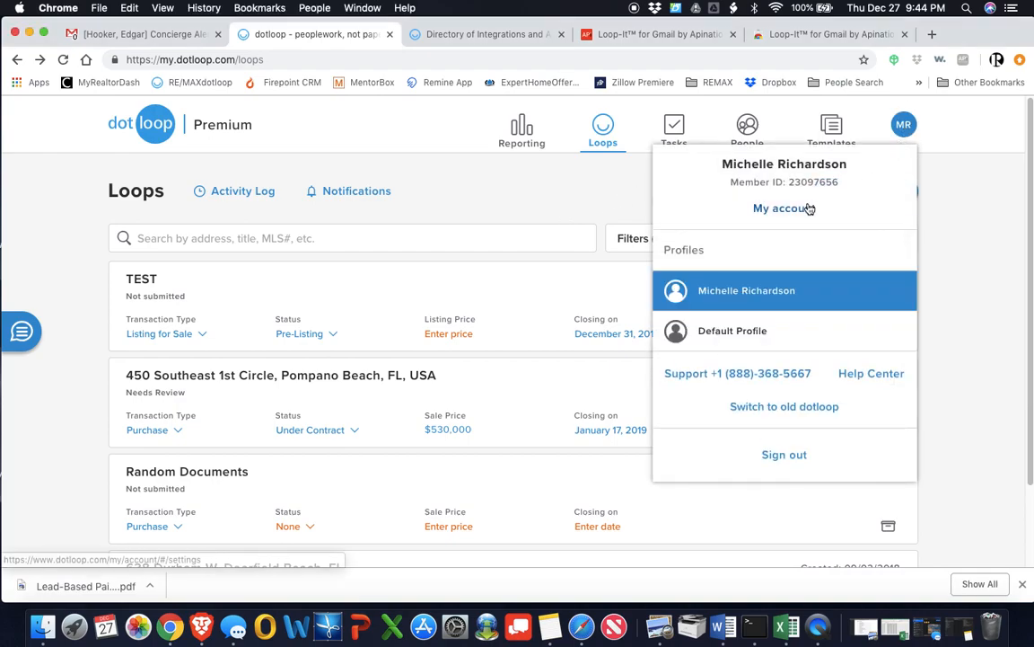
pyautogui.click(940, 147)
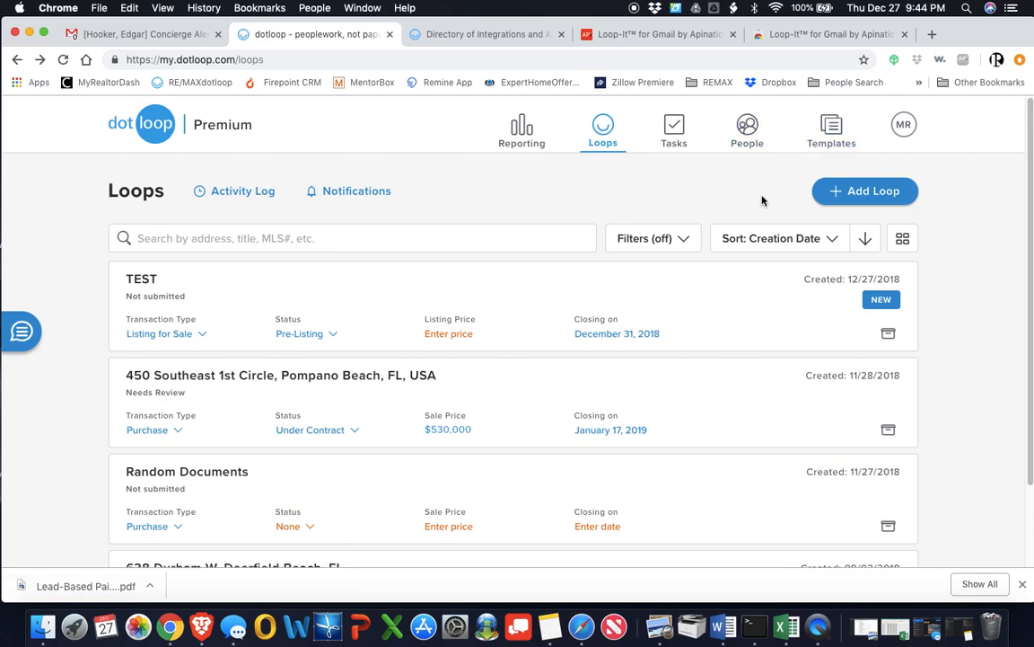
# Step: Start a new loop and enter the property's street address and city as the loop name
pyautogui.click(850, 193)
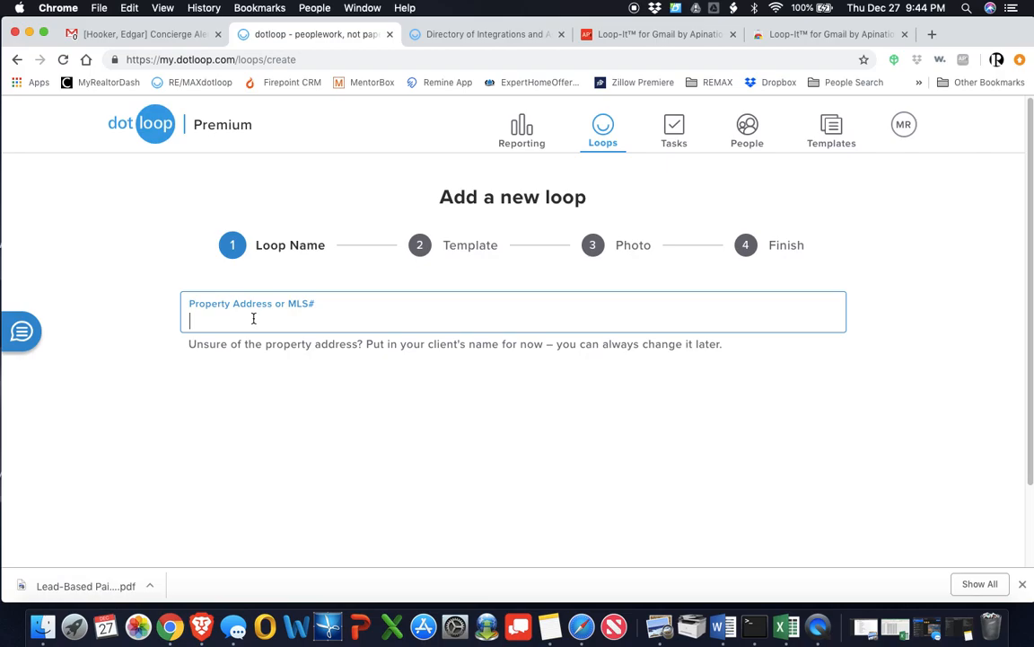
pyautogui.write('124 MAIN STREET, POMPANO')
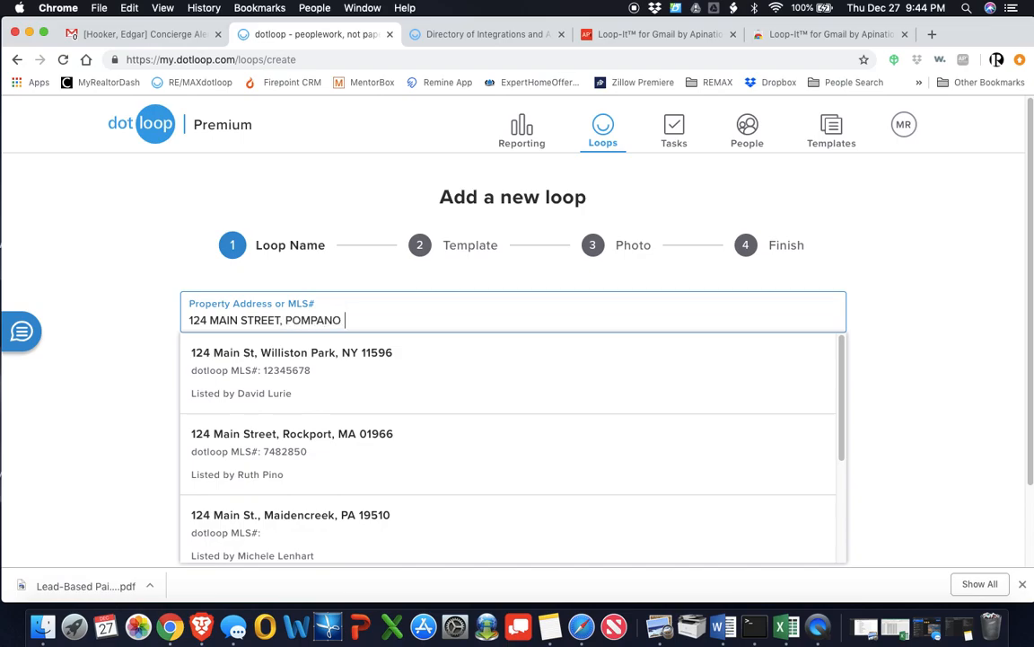
pyautogui.click(870, 298)
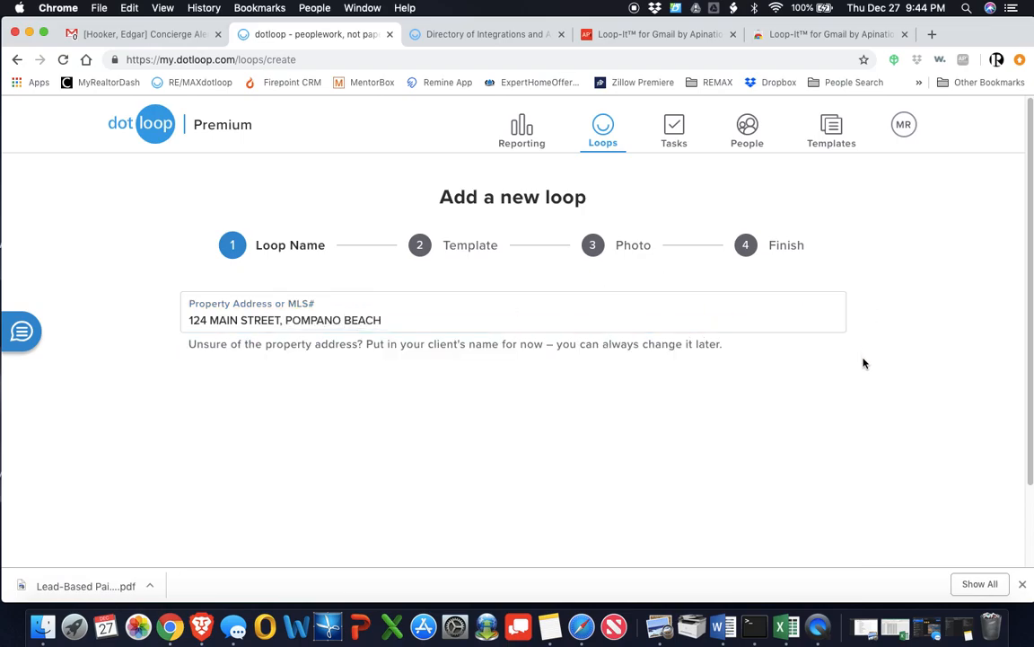
pyautogui.scroll(-1, 864, 363)
pyautogui.scroll(-1, 825, 515)
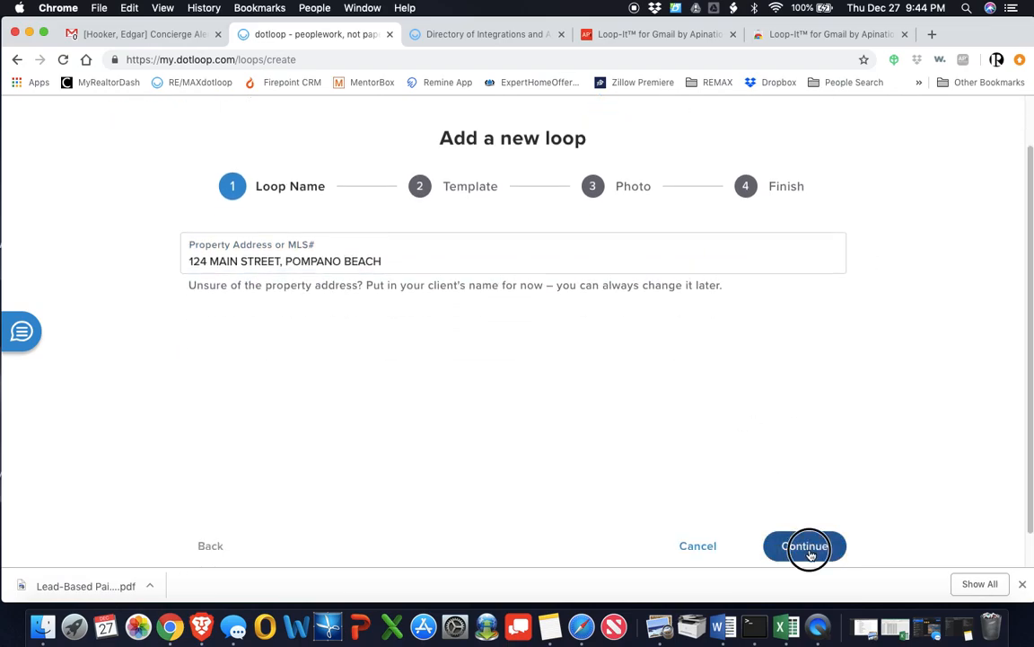
pyautogui.click(804, 545)
# Step: Apply the SINGLE FAMILY HOME OFFER PAPERWORK template and finish creating the loop without a photo
pyautogui.click(343, 264)
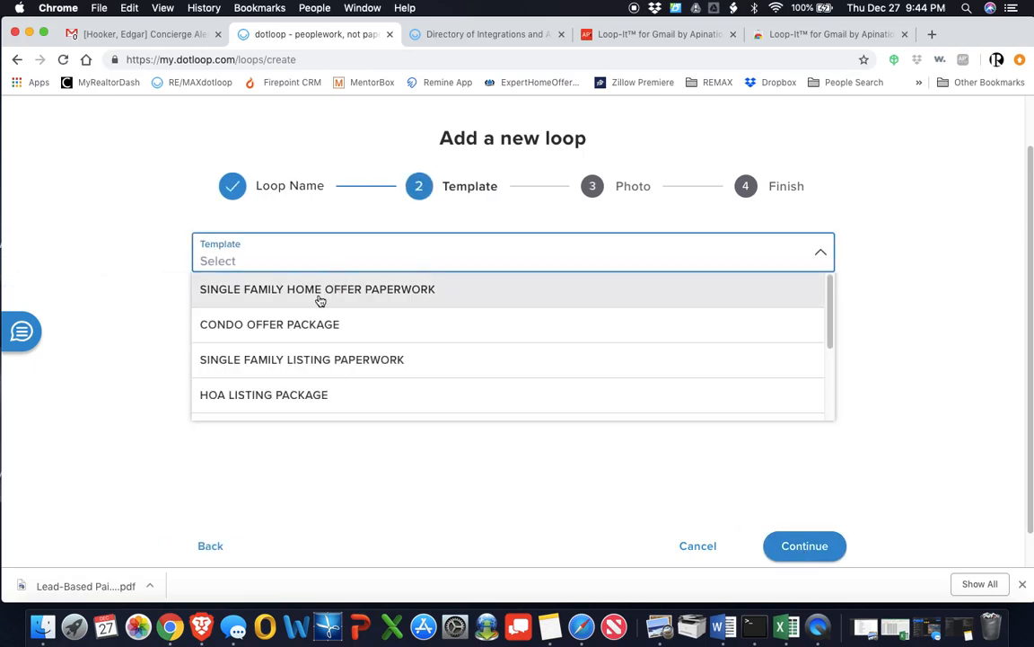
pyautogui.click(321, 297)
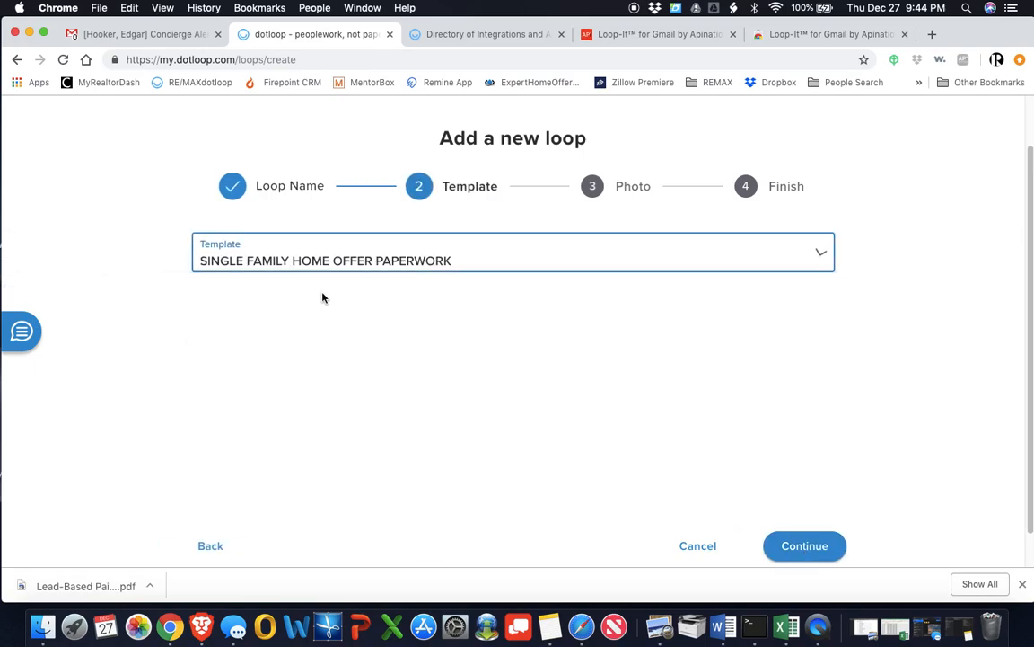
pyautogui.click(796, 547)
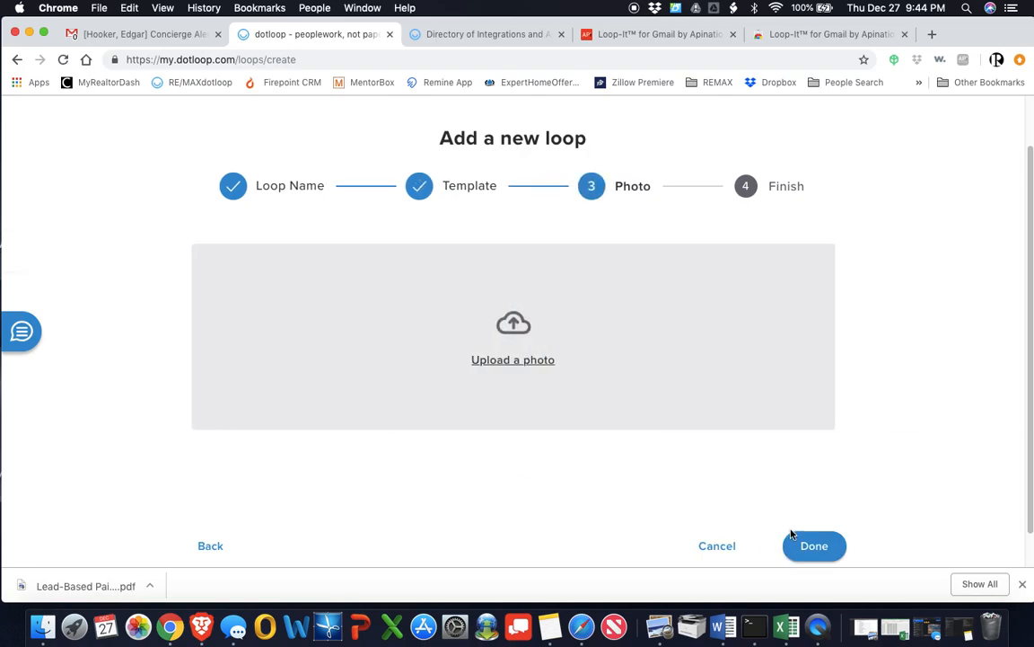
pyautogui.click(808, 546)
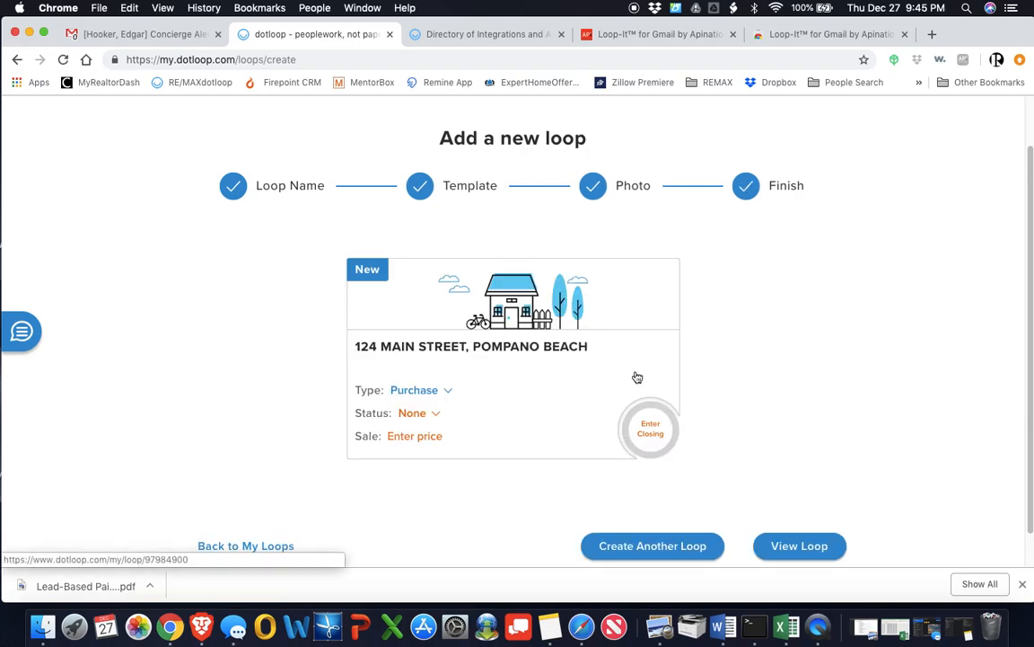
# Step: Set the new loop's status to Pre-Offer and its sale price to 325000
pyautogui.scroll(-1, 312, 379)
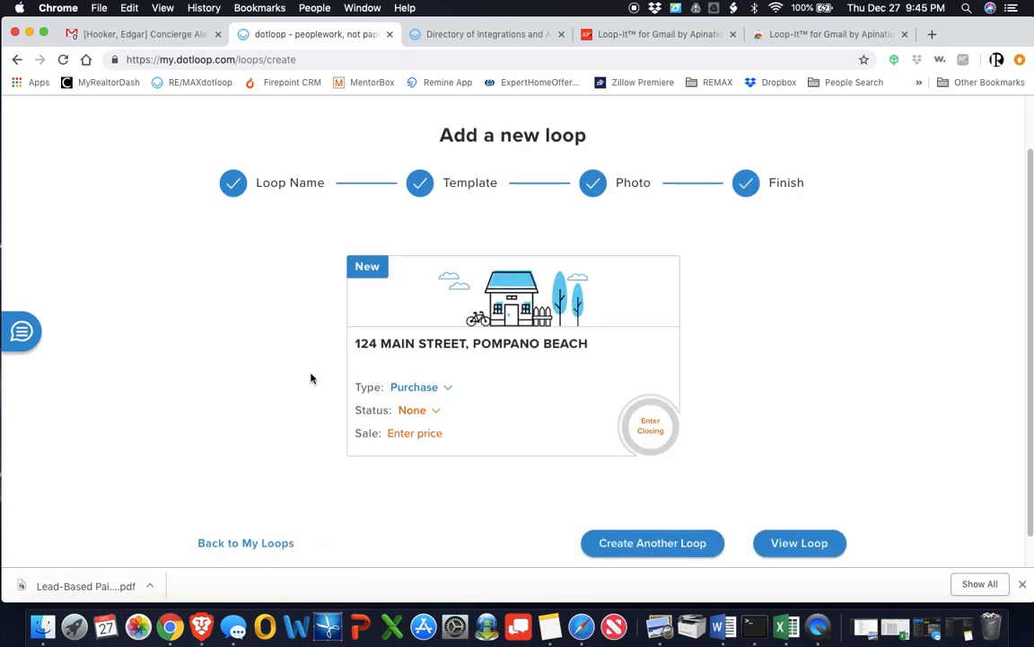
pyautogui.click(424, 410)
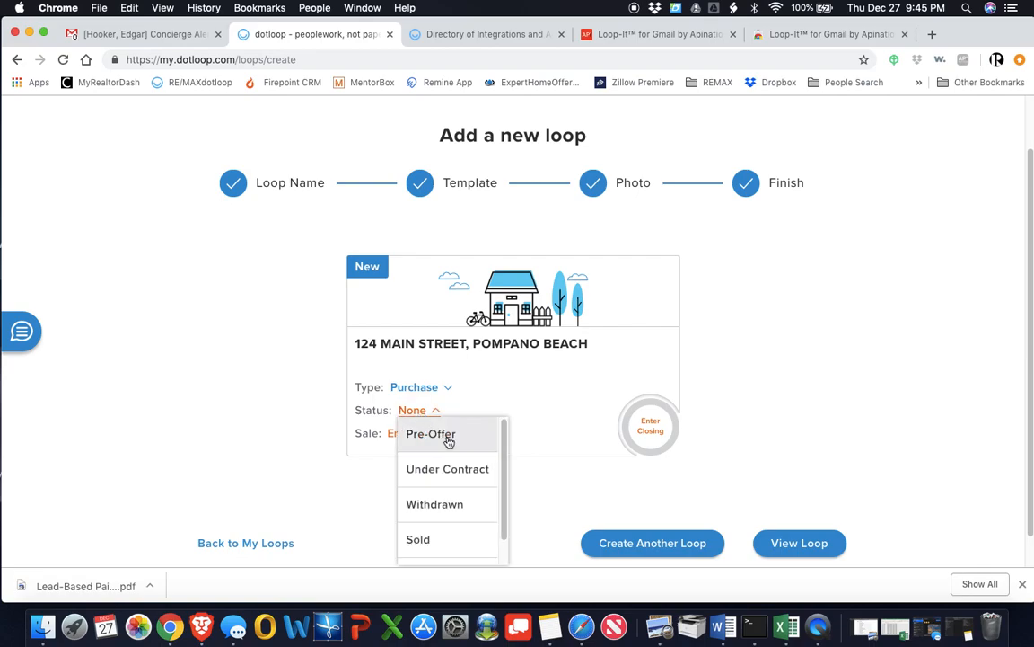
pyautogui.click(449, 437)
pyautogui.click(421, 434)
pyautogui.write('325000')
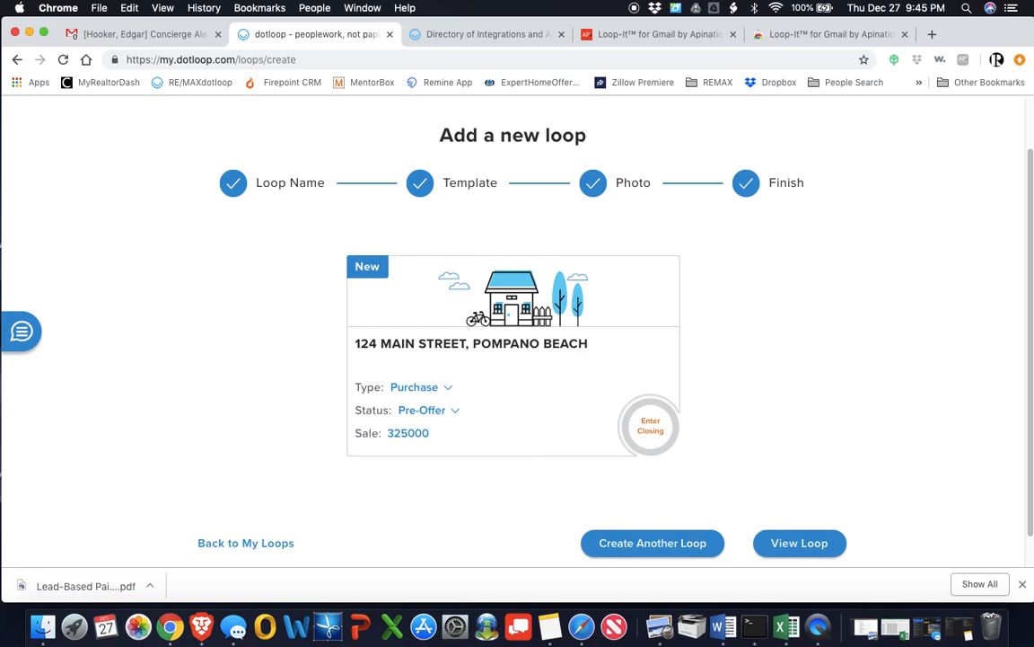
pyautogui.click(537, 440)
# Step: Open the new loop and review its document folders, local service providers and people sections
pyautogui.click(797, 542)
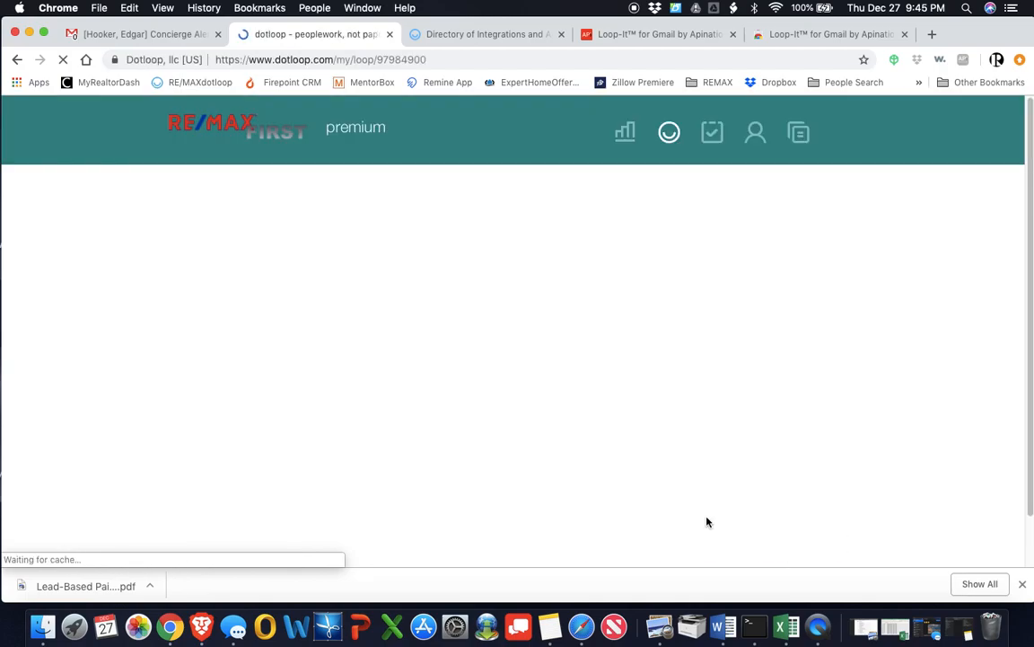
pyautogui.scroll(-2, 599, 477)
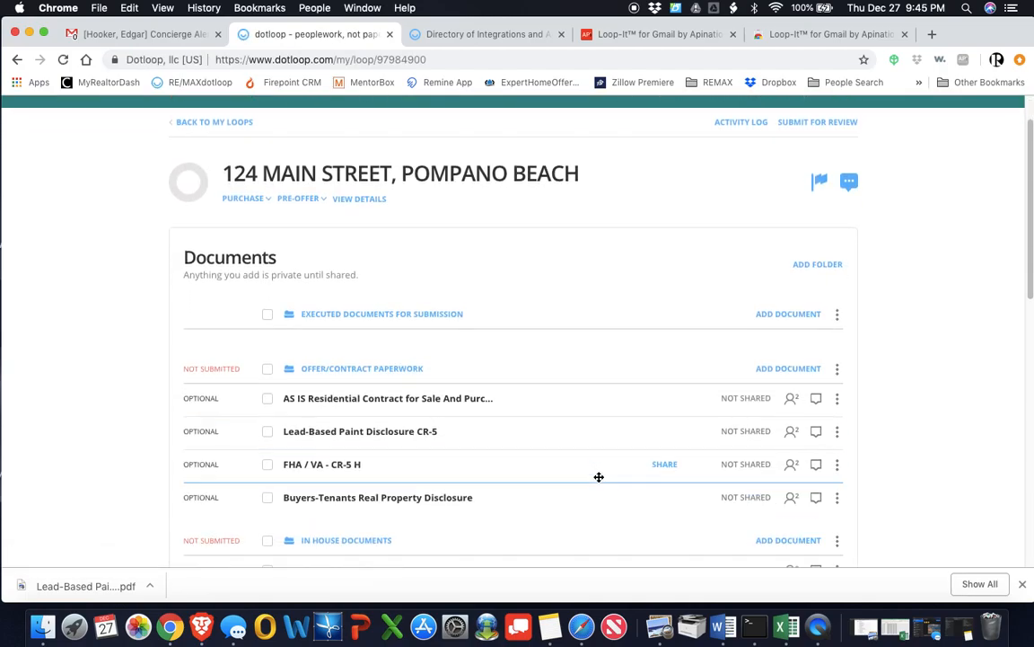
pyautogui.scroll(-2, 599, 477)
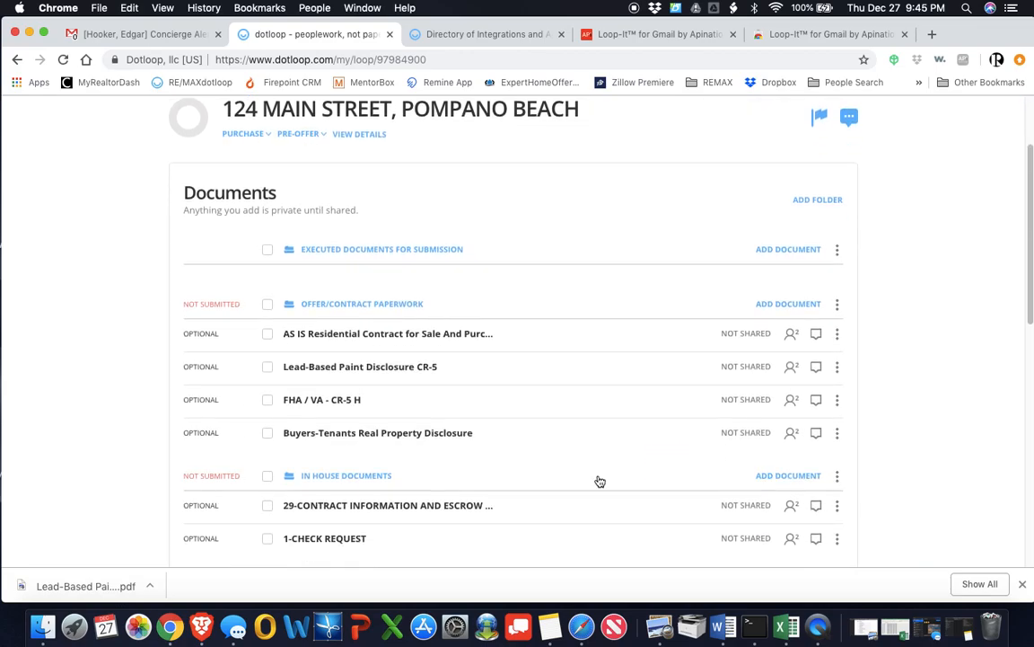
pyautogui.scroll(-1, 599, 479)
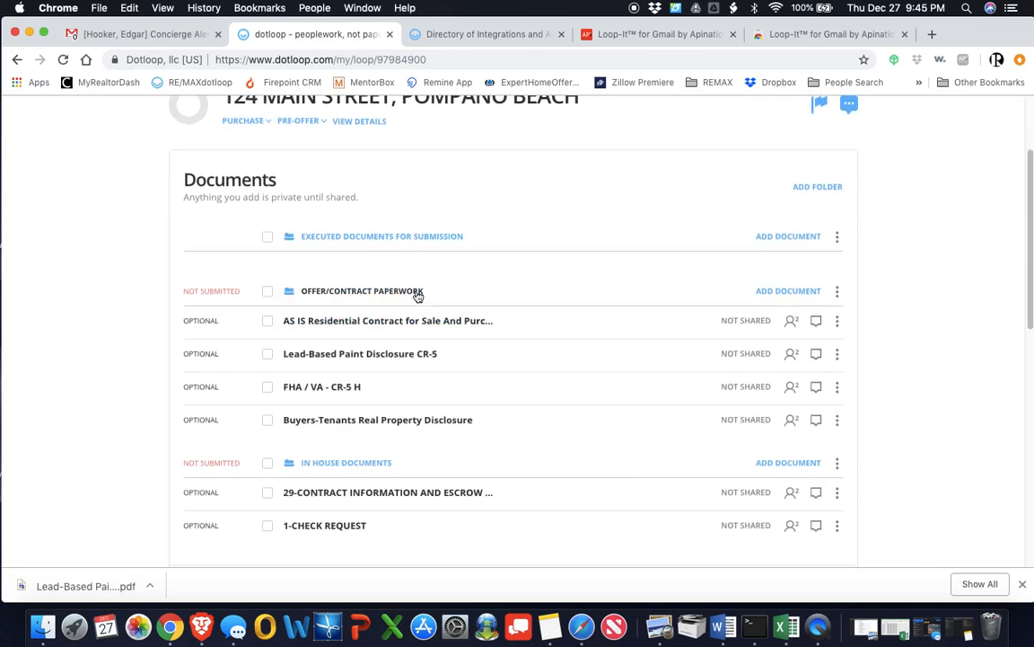
pyautogui.moveTo(453, 356)
pyautogui.mouseDown()
pyautogui.moveTo(286, 485)
pyautogui.moveTo(358, 476)
pyautogui.moveTo(331, 478)
pyautogui.mouseUp()
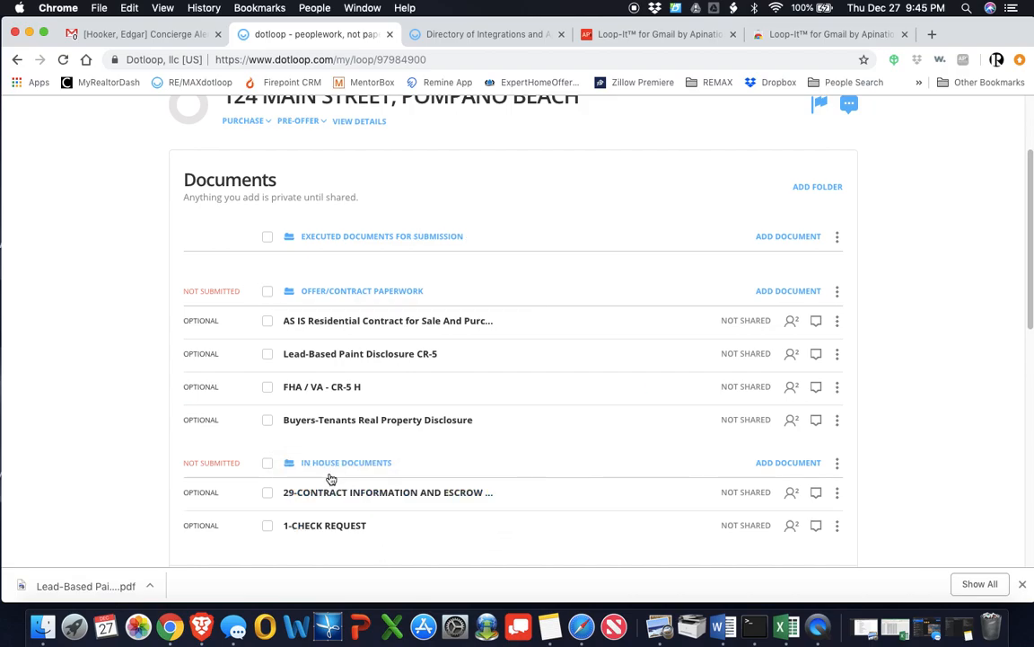
pyautogui.scroll(-2, 519, 477)
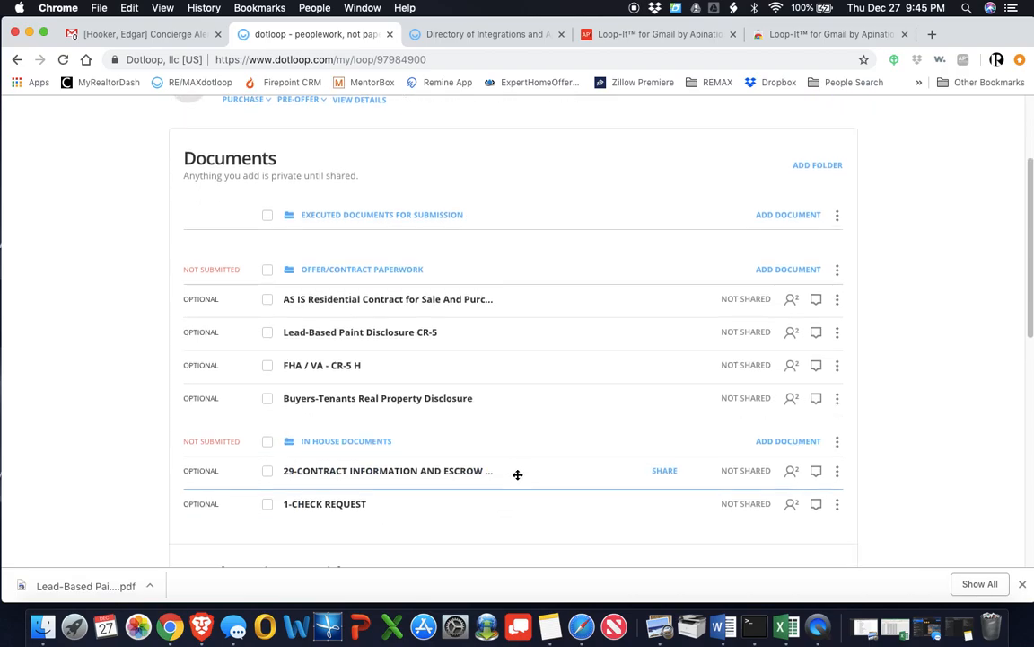
pyautogui.scroll(-5, 457, 433)
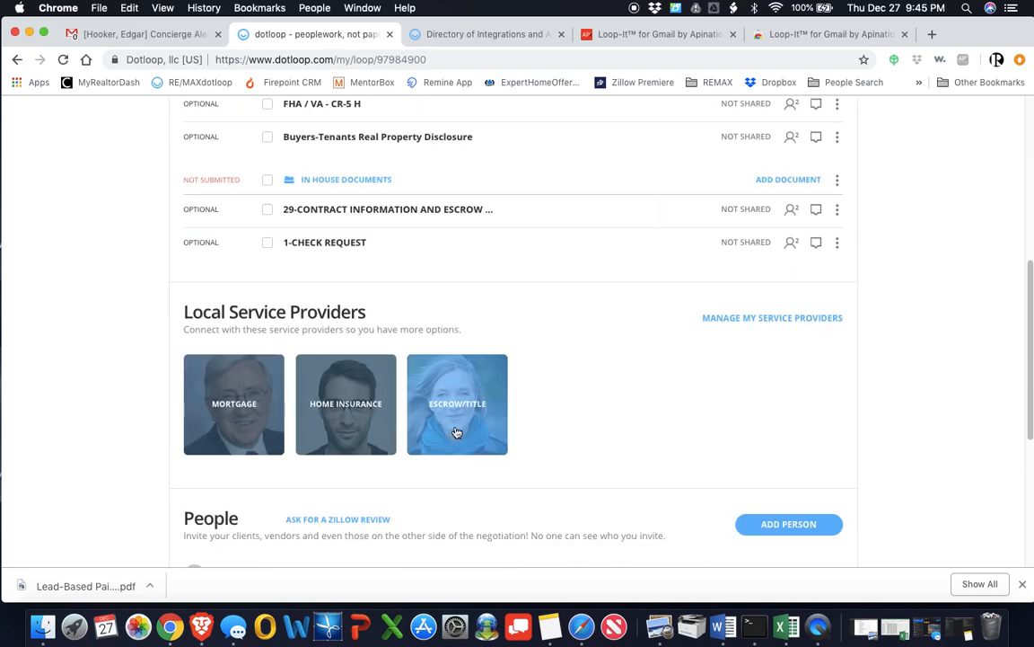
pyautogui.scroll(-3, 457, 433)
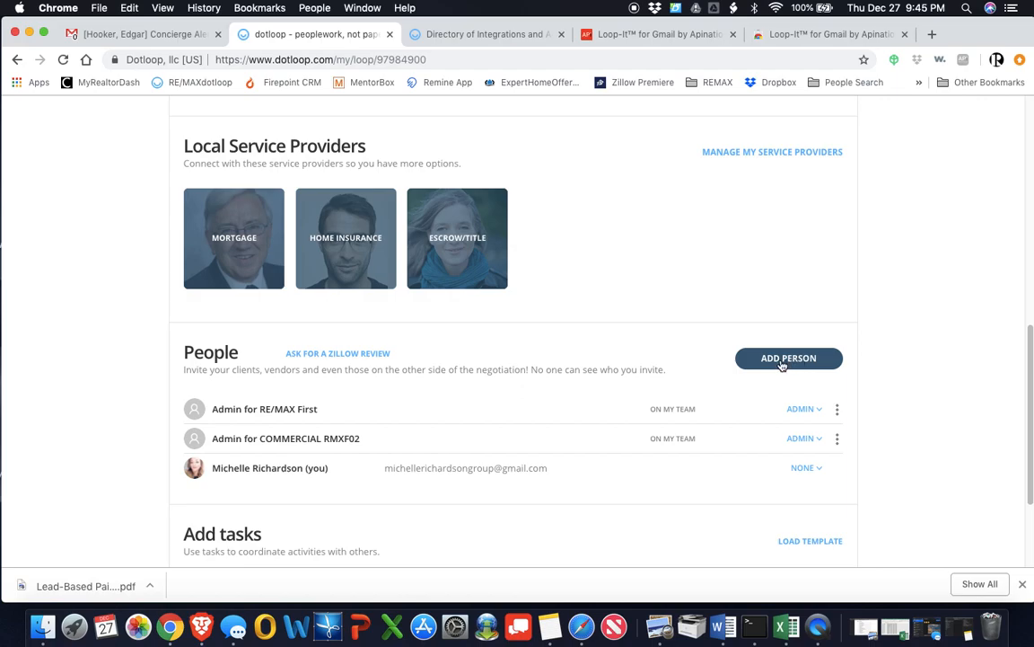
pyautogui.scroll(10, 616, 353)
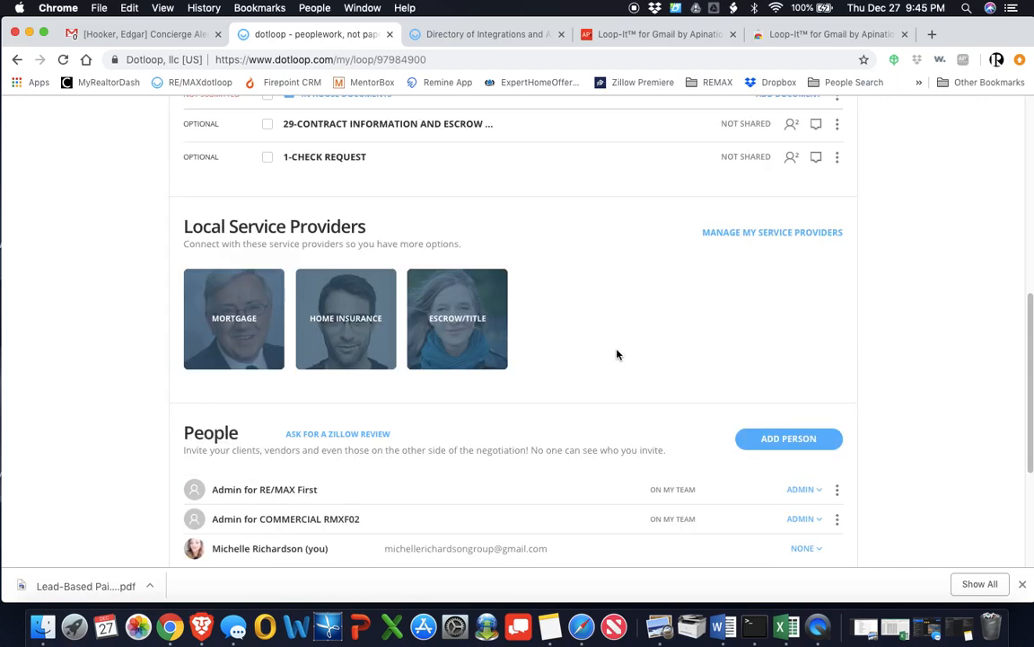
pyautogui.scroll(-6, 616, 353)
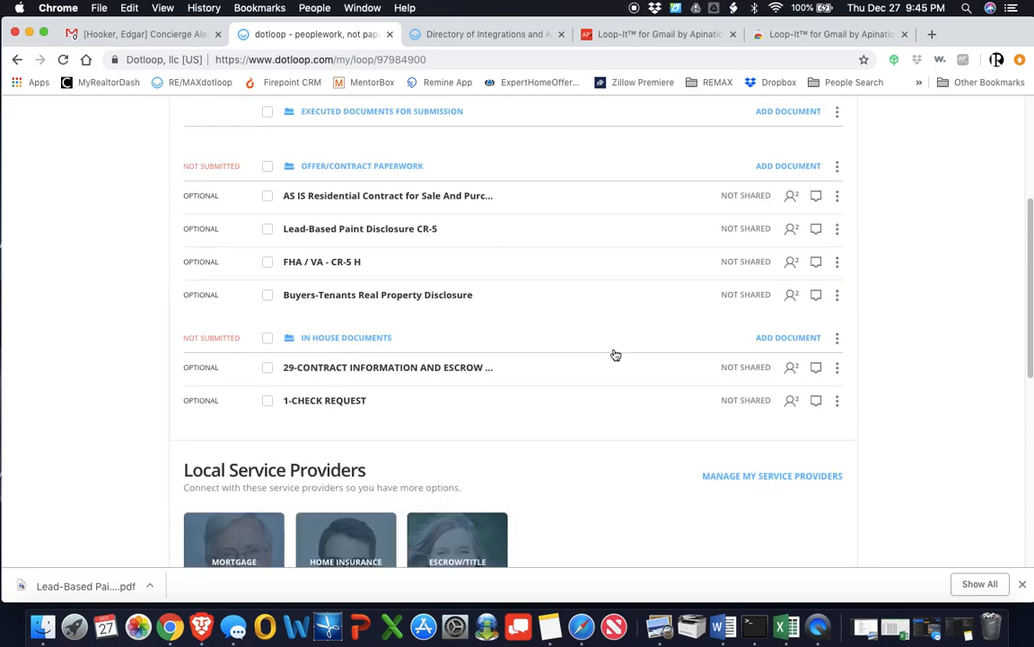
pyautogui.scroll(-1, 616, 351)
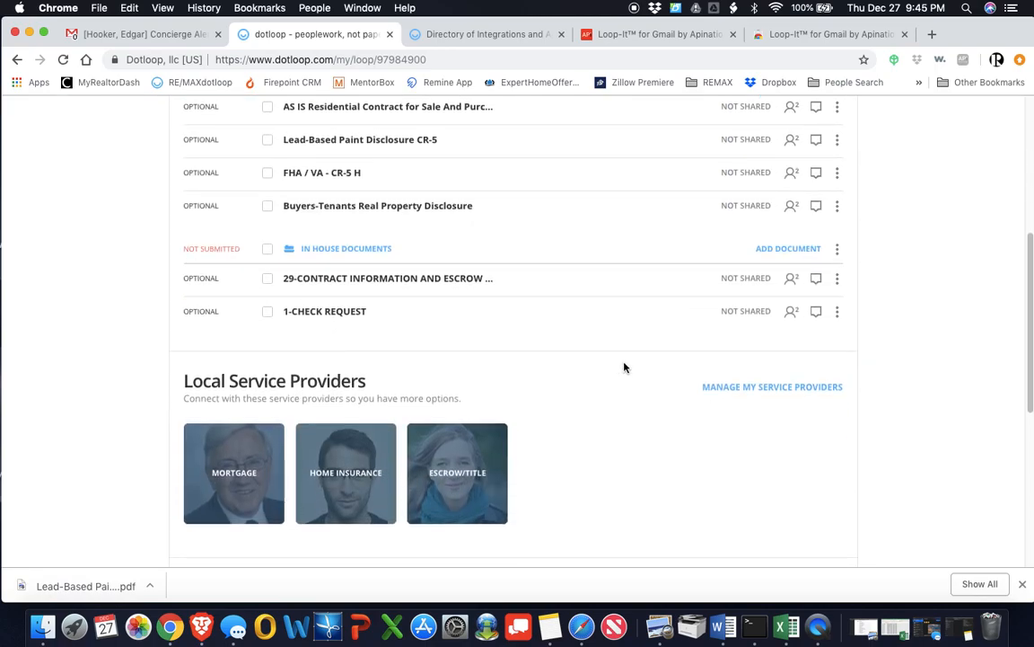
pyautogui.scroll(-3, 623, 365)
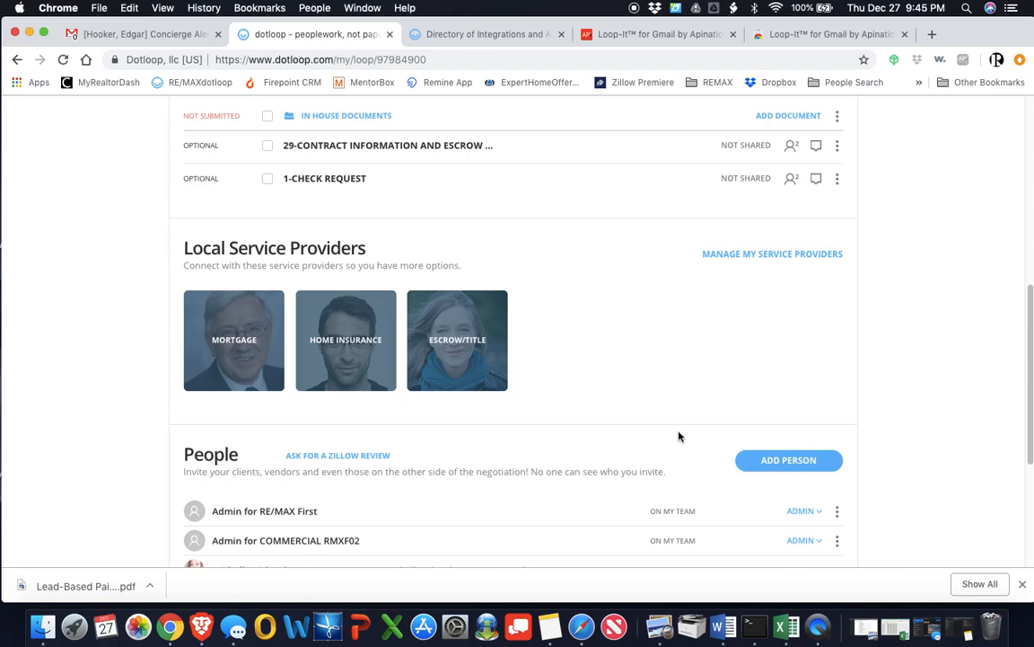
pyautogui.scroll(1, 679, 436)
pyautogui.scroll(6, 680, 437)
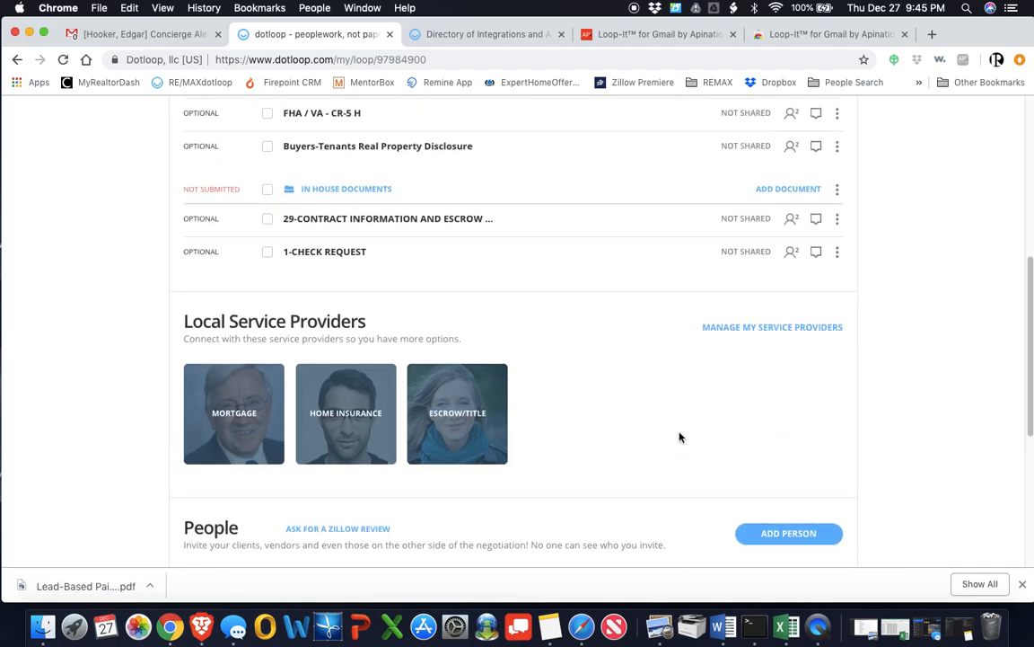
pyautogui.scroll(4, 680, 432)
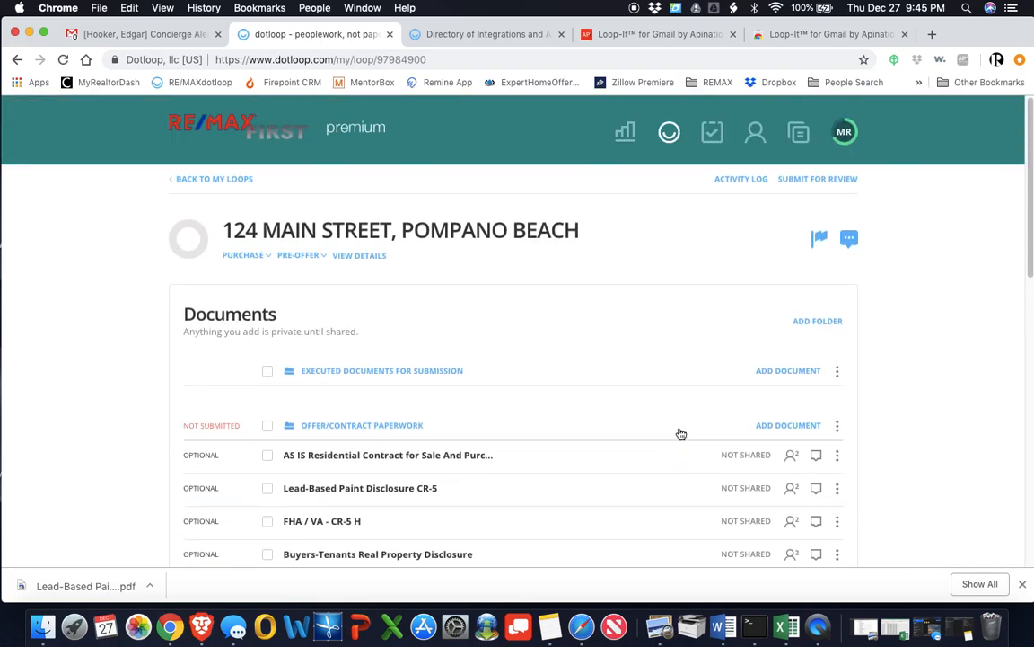
# Step: Open the loop's details and review its people, property address and financial fields
pyautogui.click(364, 257)
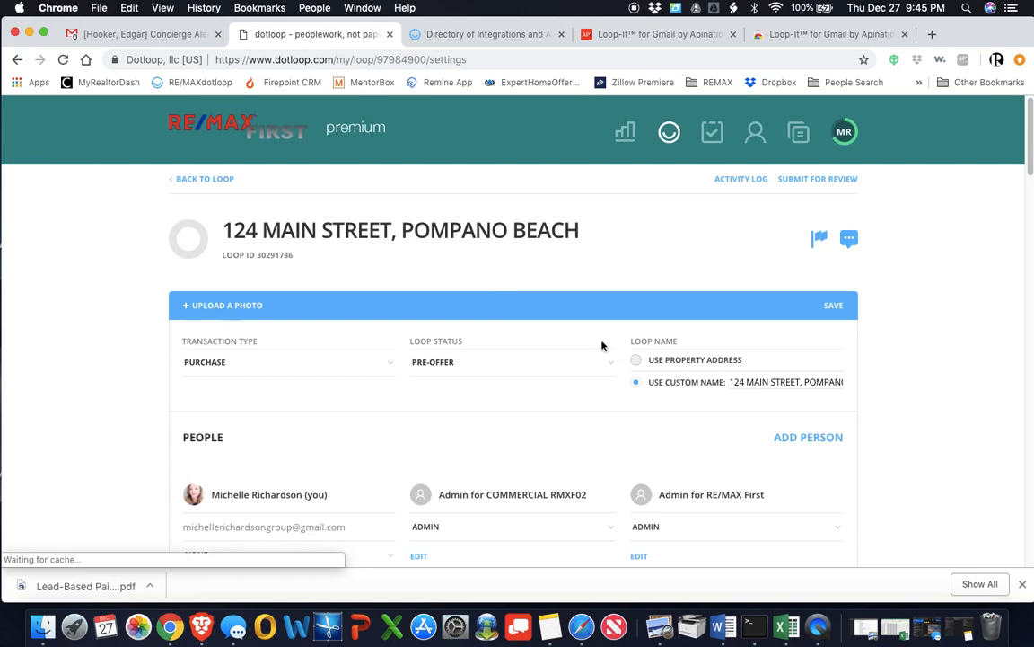
pyautogui.scroll(-2, 525, 377)
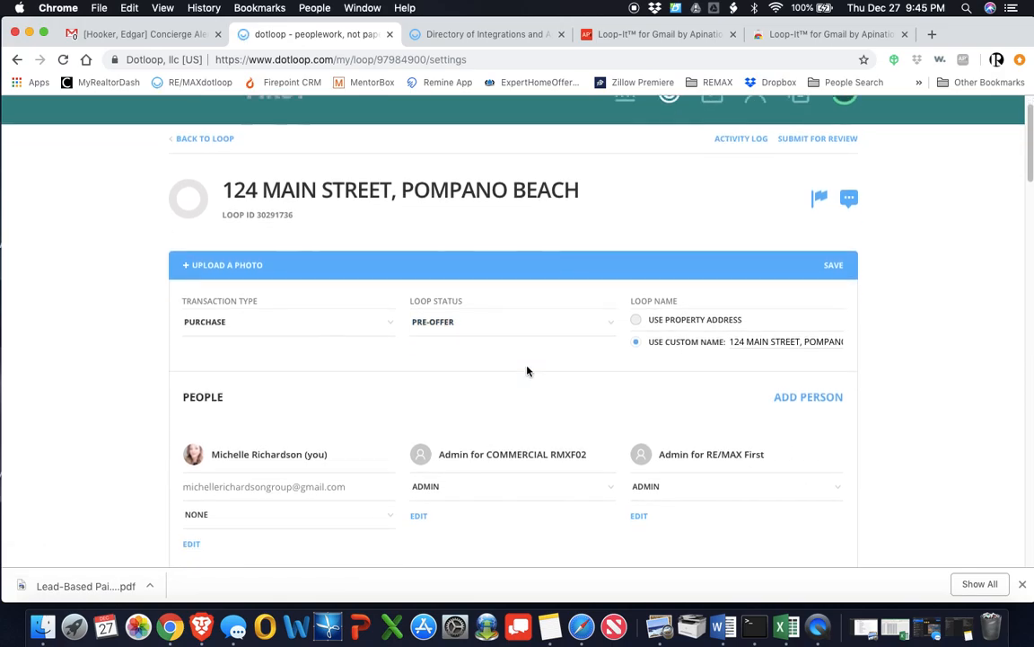
pyautogui.scroll(-4, 527, 371)
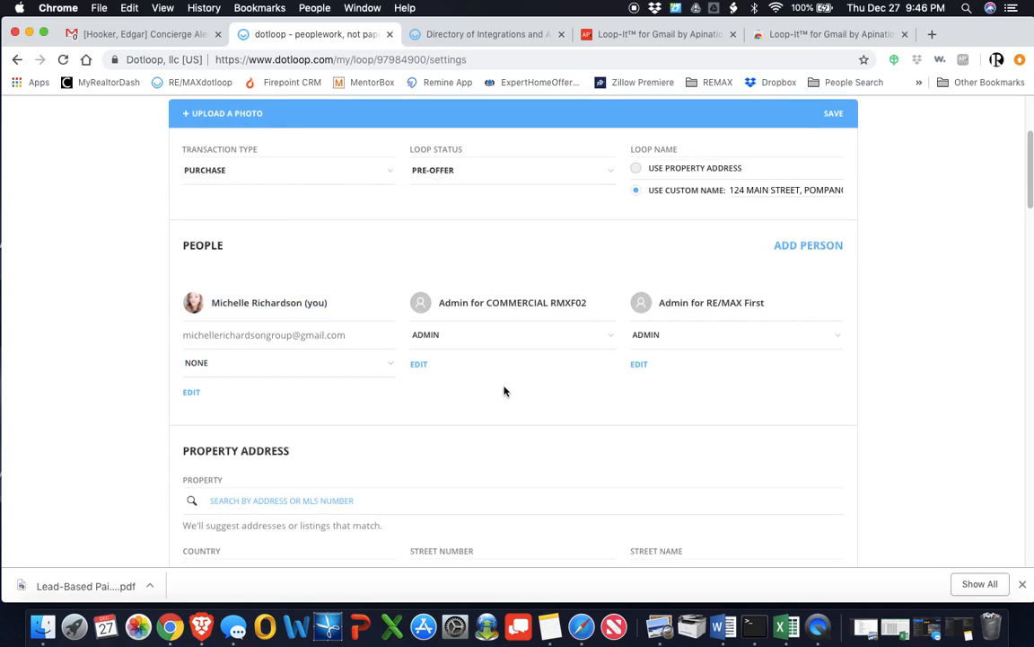
pyautogui.scroll(-1, 503, 394)
pyautogui.scroll(-6, 508, 394)
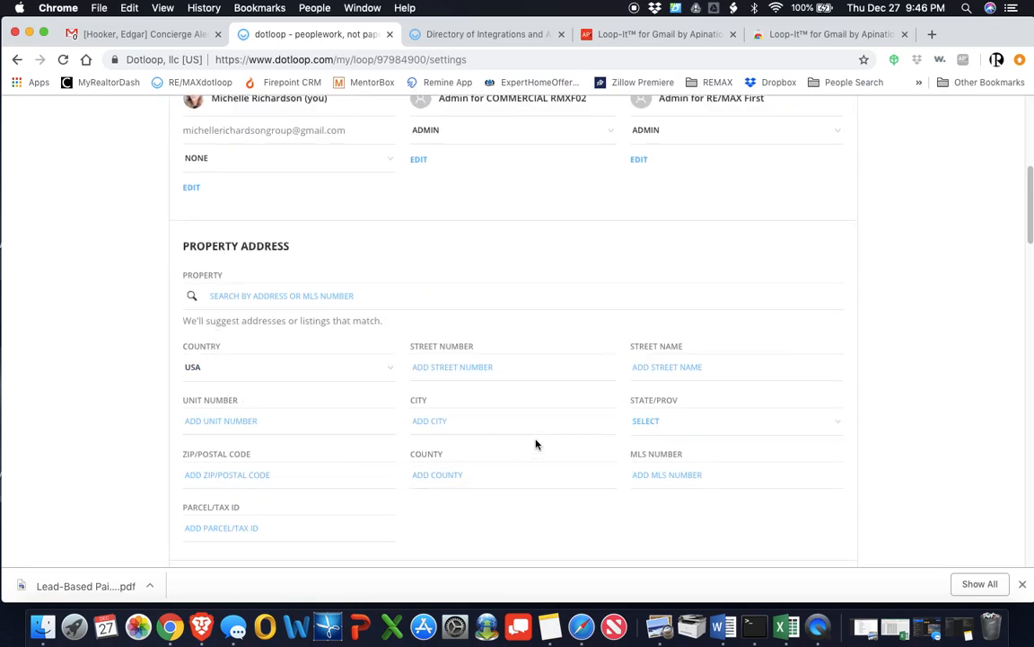
pyautogui.scroll(-1, 532, 440)
pyautogui.scroll(-1, 536, 470)
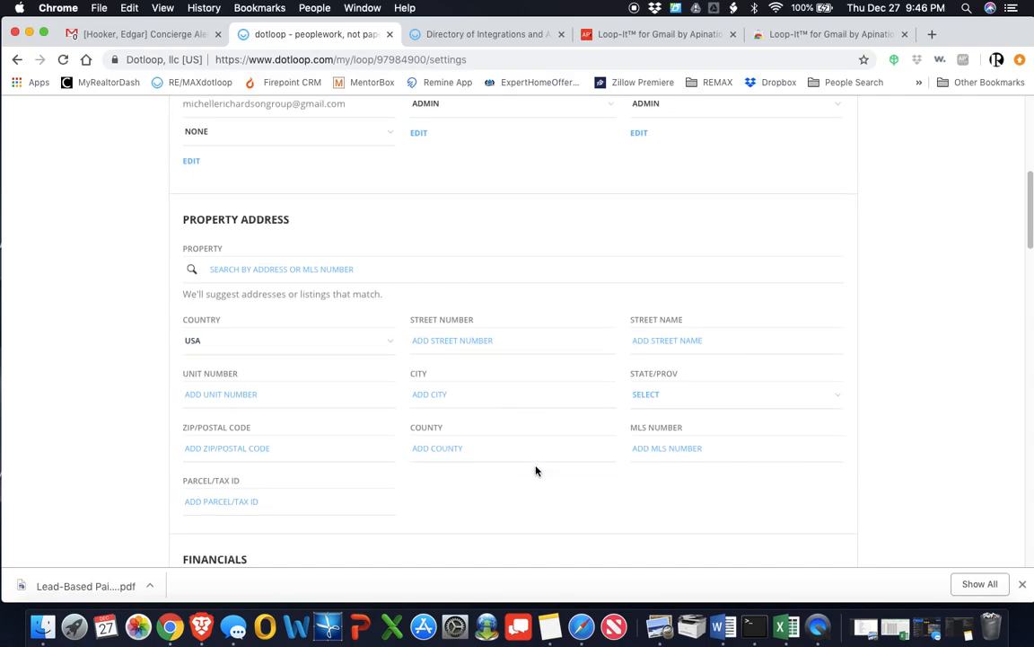
pyautogui.scroll(-7, 409, 489)
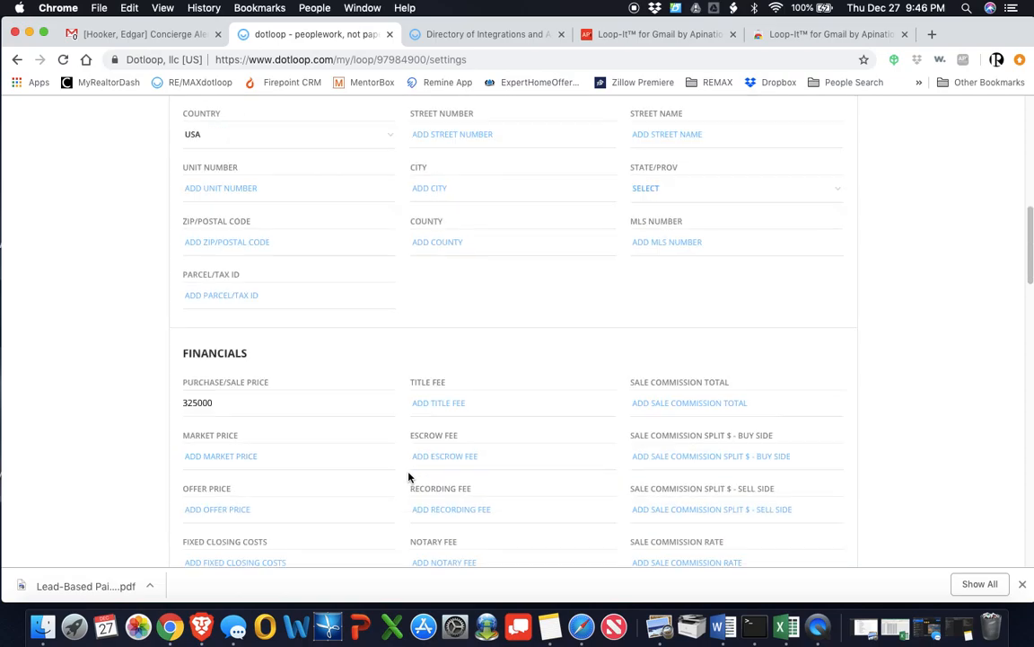
pyautogui.scroll(-2, 250, 437)
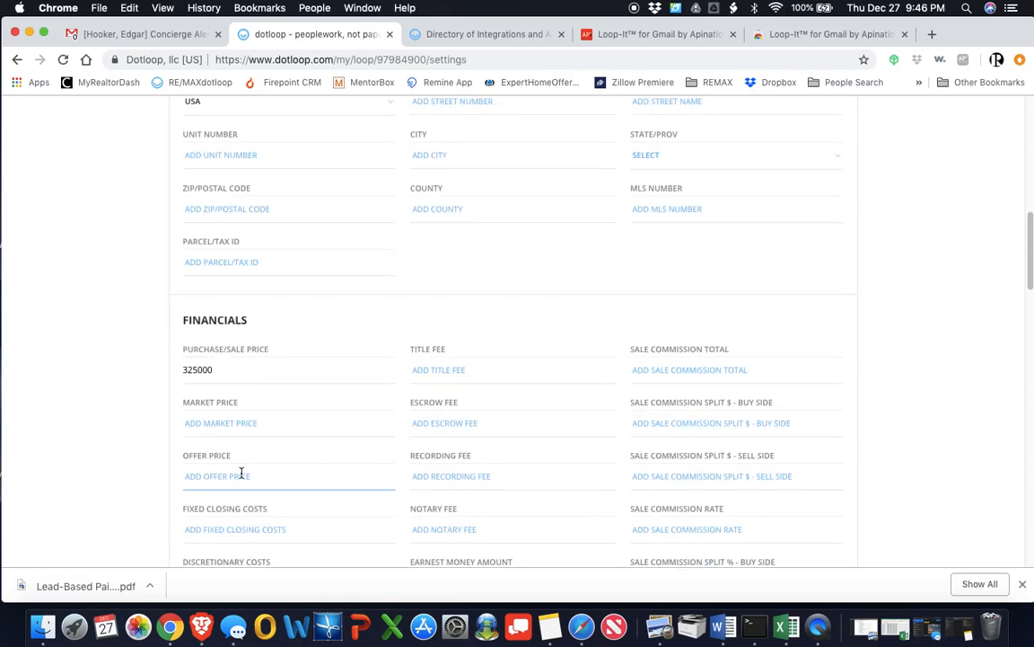
pyautogui.click(279, 473)
pyautogui.scroll(-3, 279, 467)
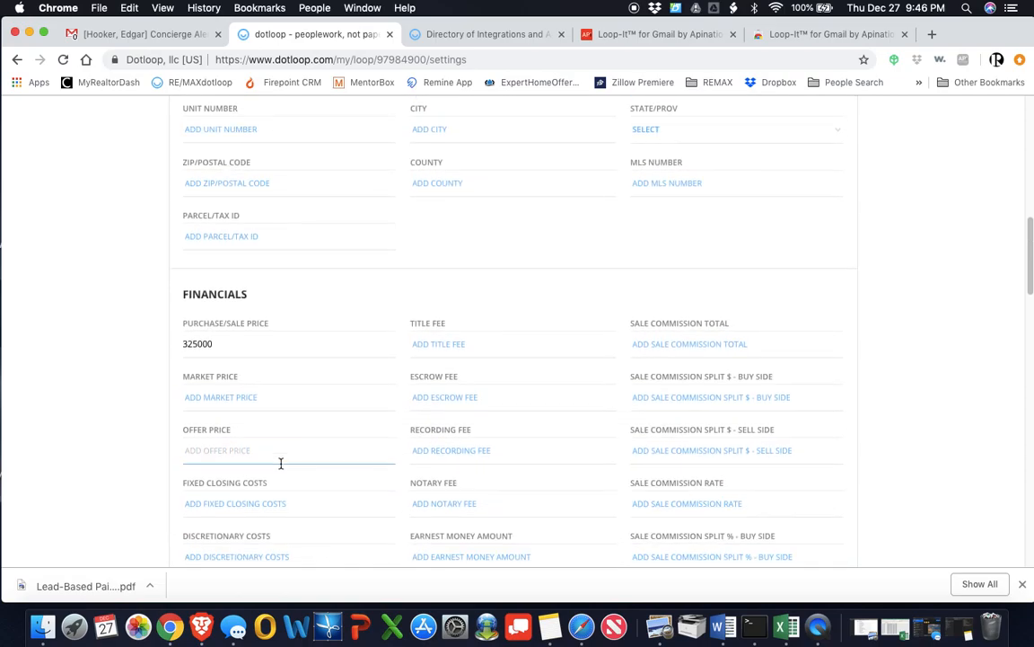
pyautogui.scroll(-2, 285, 460)
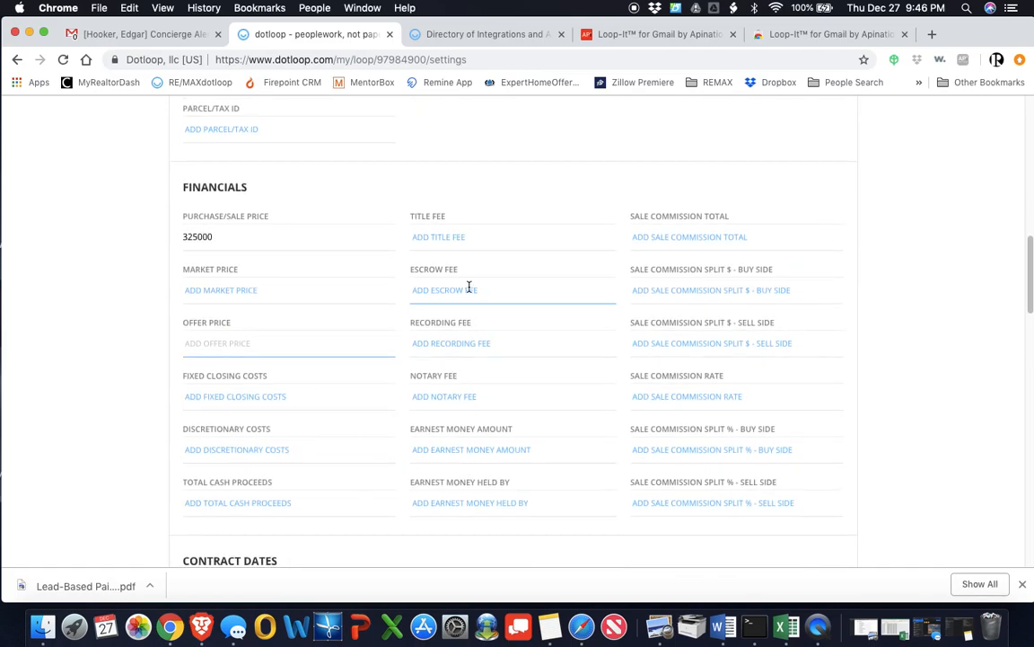
pyautogui.scroll(-5, 481, 429)
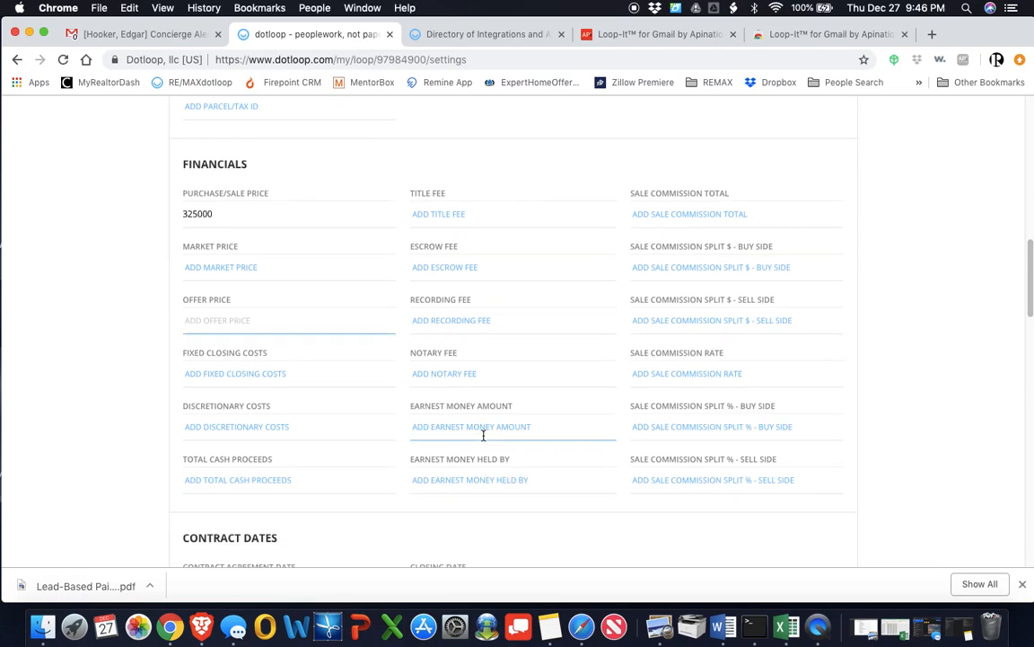
# Step: Set the closing date to 12/31/2018 under the contract dates and save the loop details
pyautogui.scroll(-2, 479, 434)
pyautogui.click(466, 415)
pyautogui.click(441, 389)
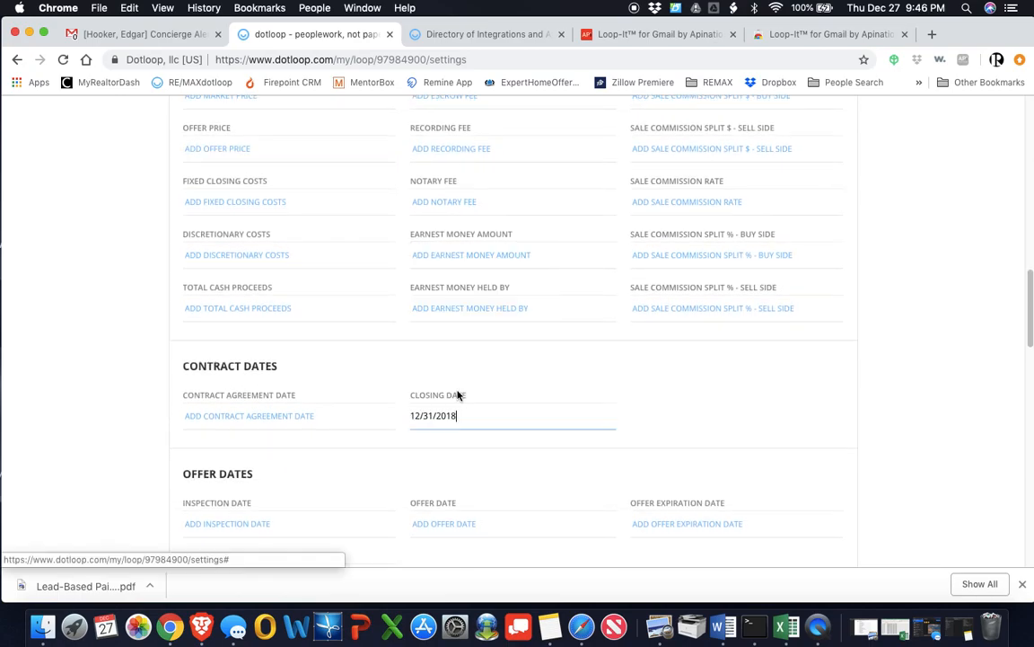
pyautogui.scroll(-1, 515, 431)
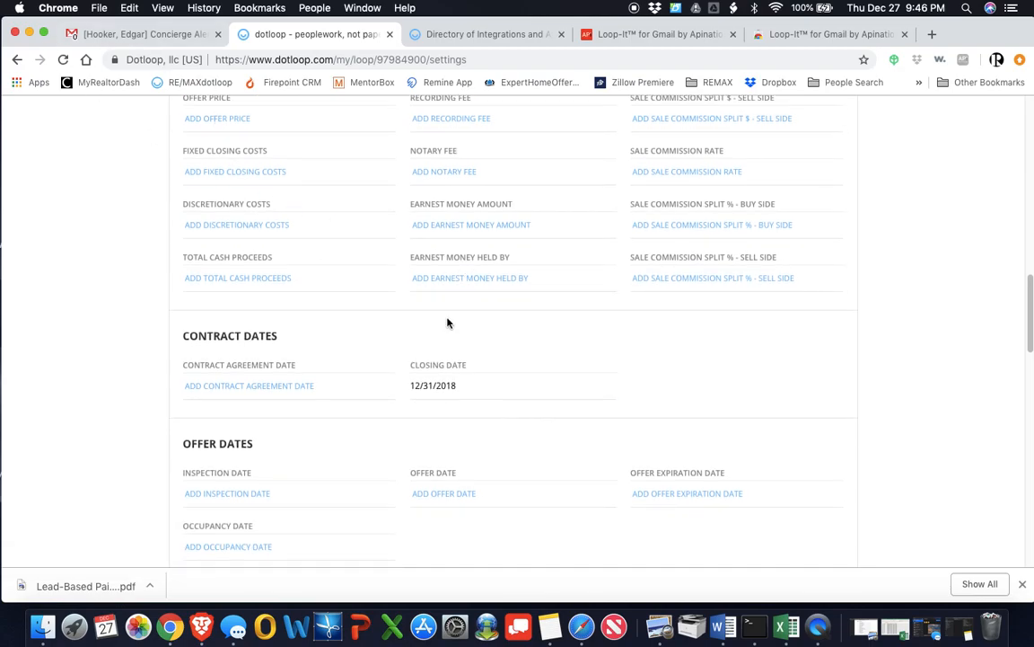
pyautogui.scroll(-3, 448, 323)
pyautogui.scroll(-15, 448, 330)
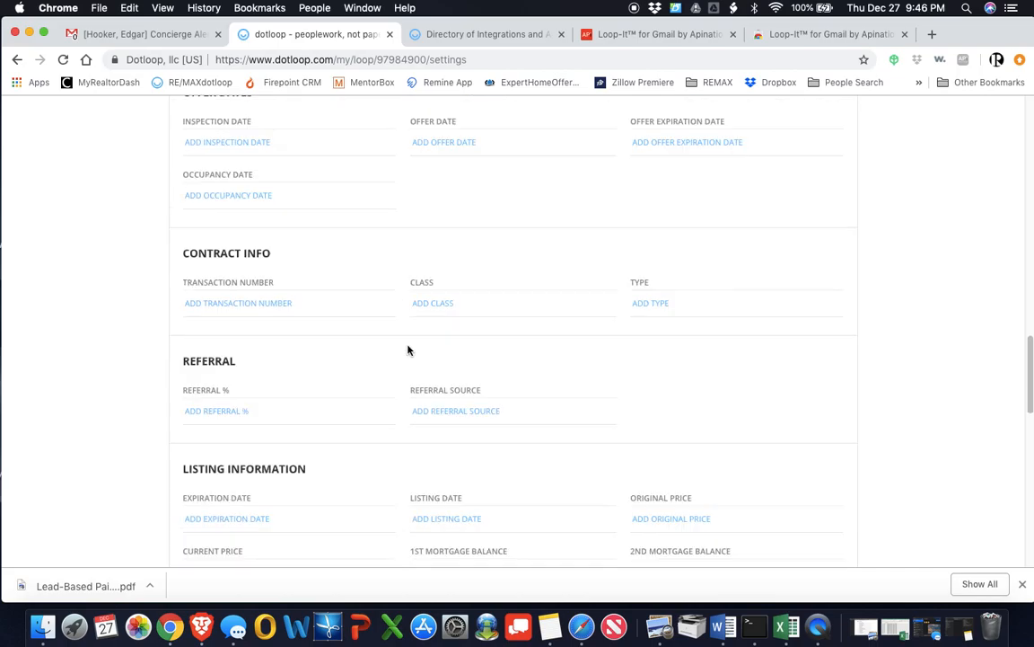
pyautogui.scroll(-10, 414, 350)
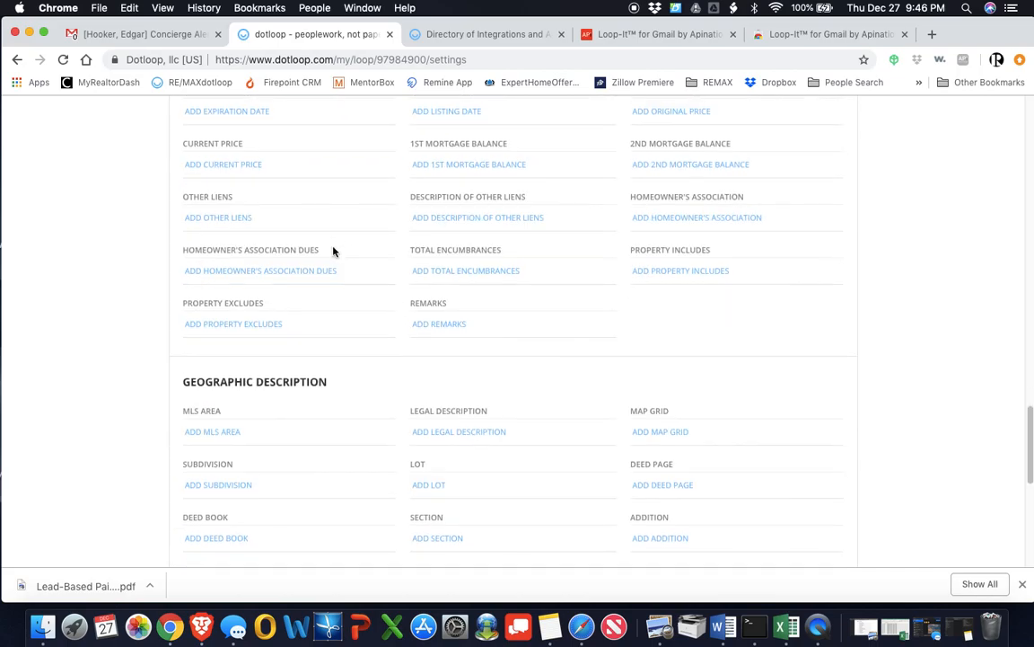
pyautogui.click(739, 395)
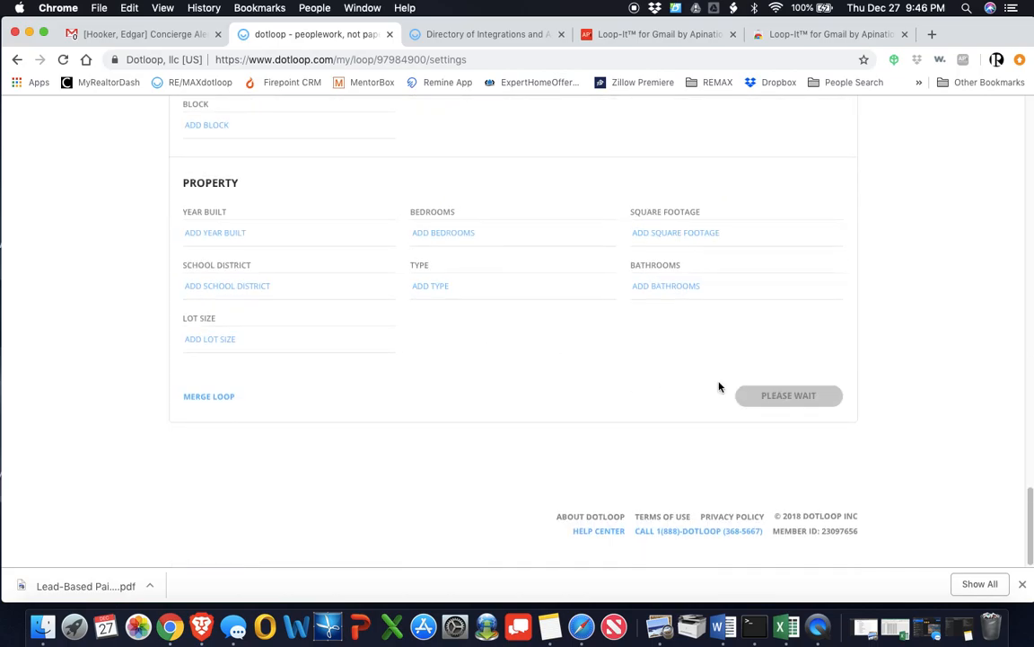
# Step: Return to the loop and open the AS IS Residential Contract for Sale And Purchase from the offer paperwork
pyautogui.scroll(20, 274, 226)
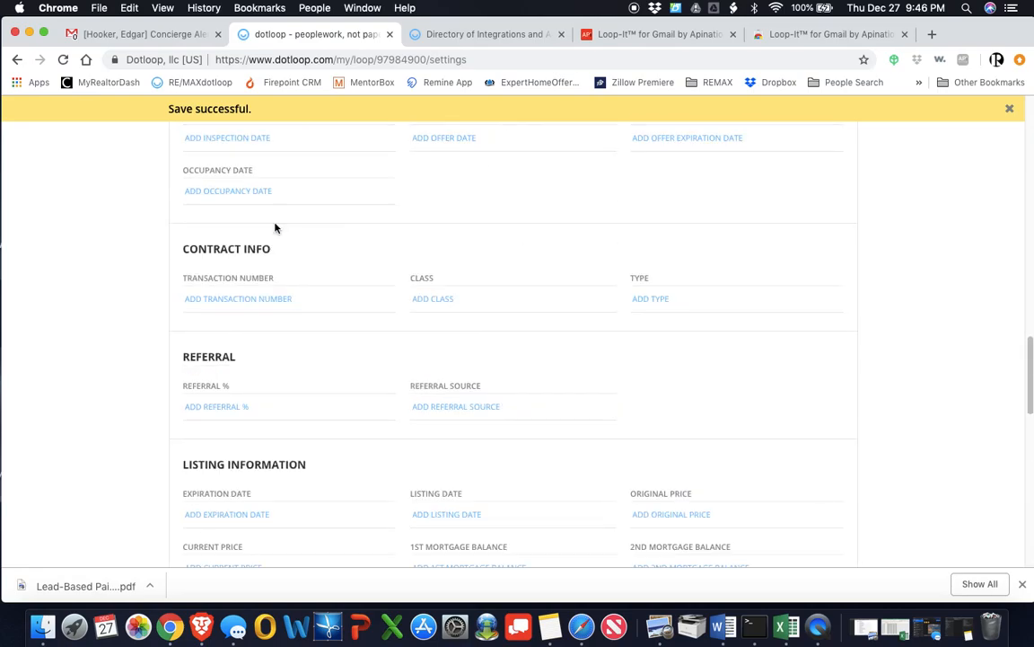
pyautogui.click(193, 181)
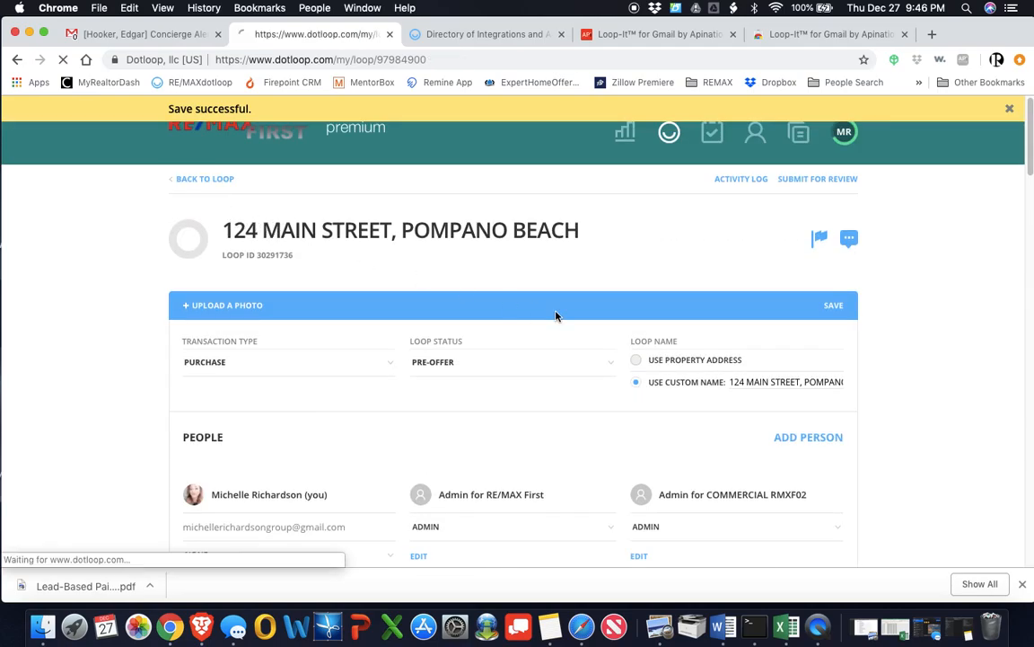
pyautogui.scroll(-5, 563, 418)
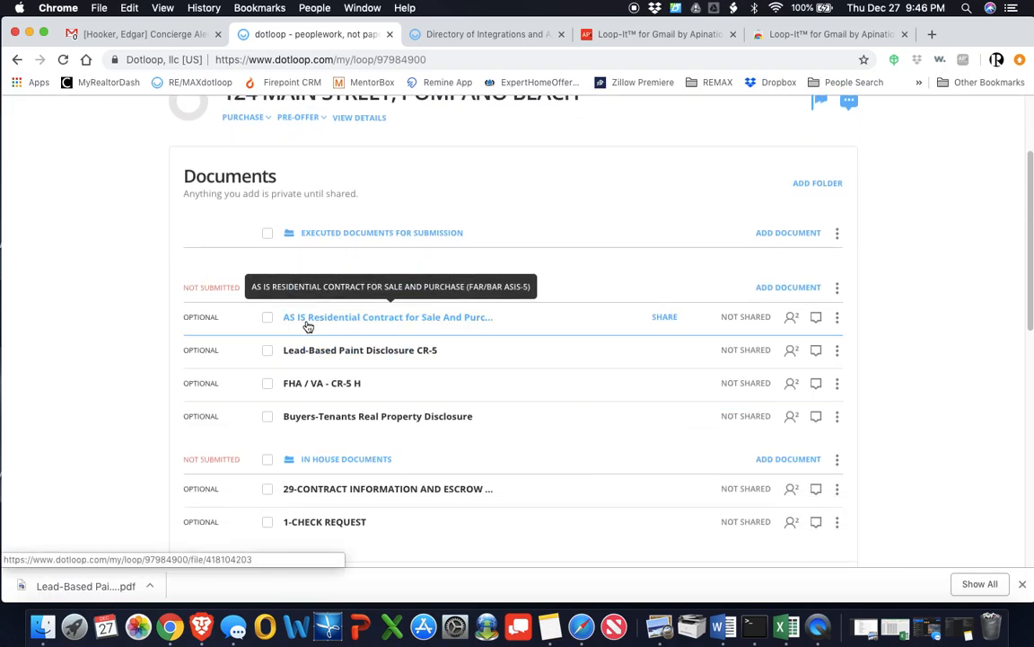
pyautogui.click(321, 324)
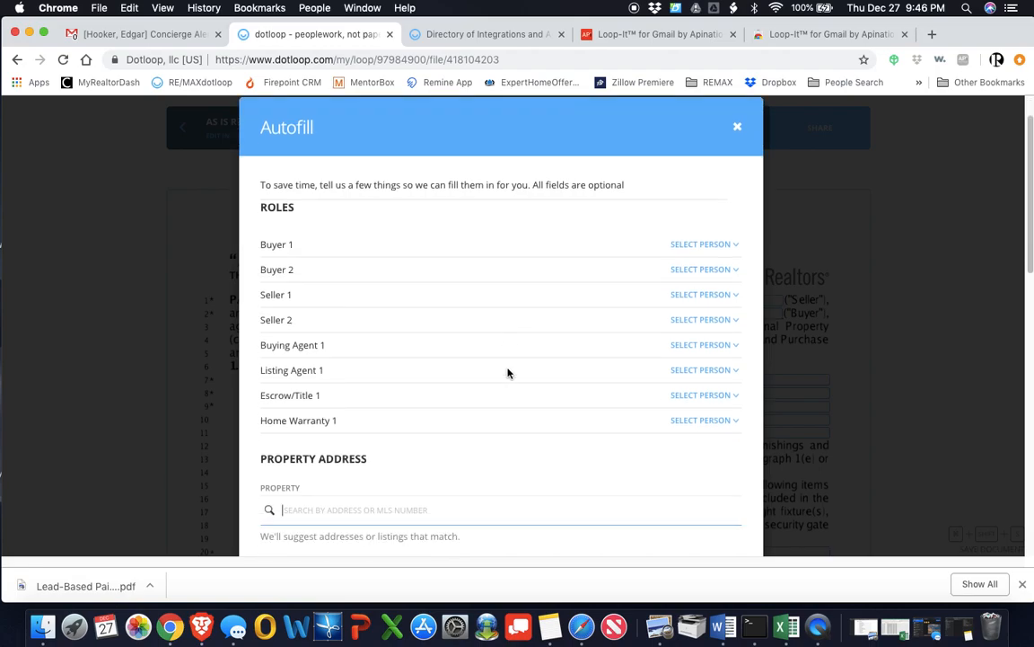
# Step: Check the person choices for Buyer 1 and review the Autofill form's roles and property address fields
pyautogui.click(719, 245)
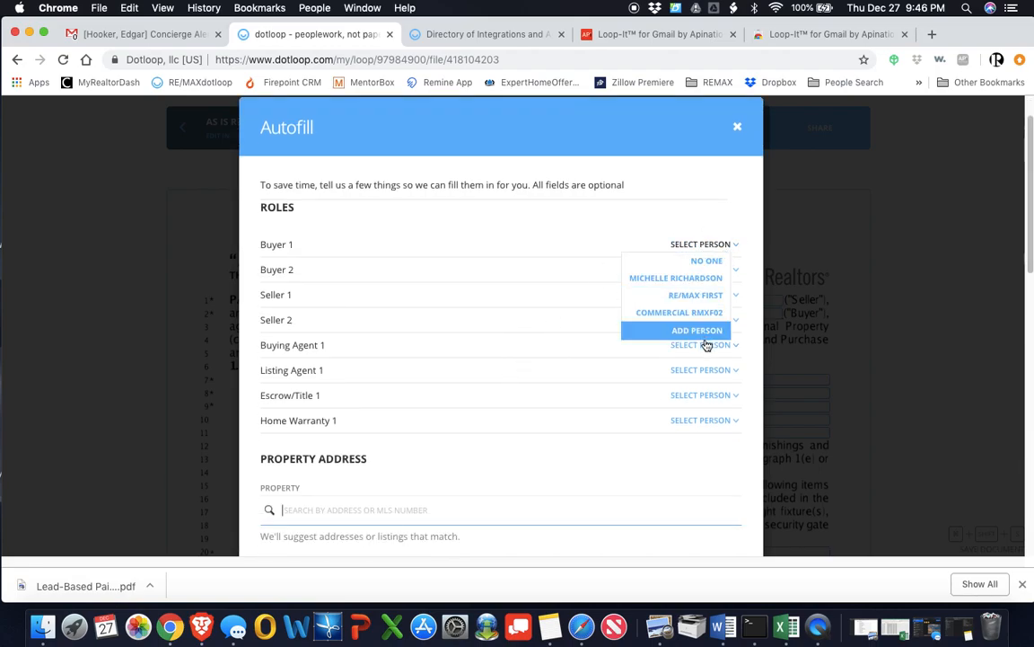
pyautogui.click(632, 245)
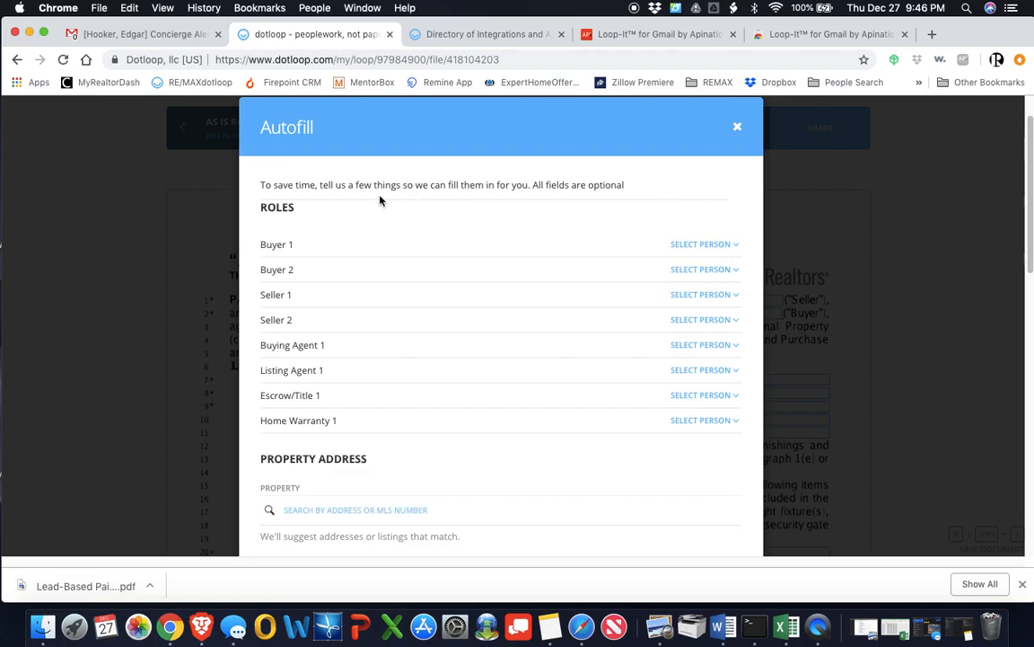
pyautogui.scroll(-1, 531, 425)
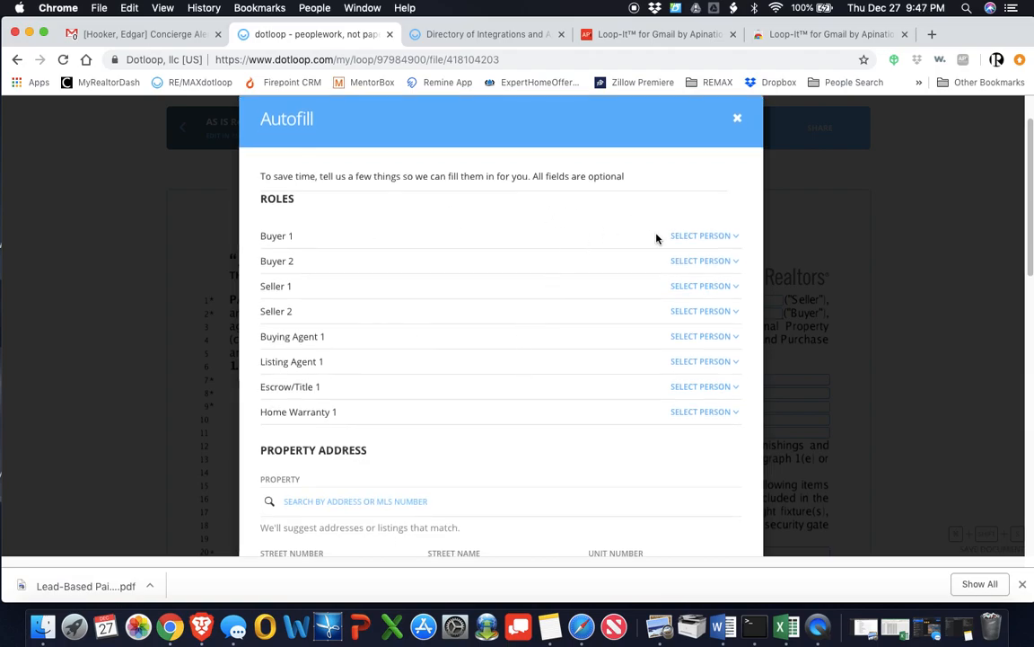
pyautogui.scroll(-1, 620, 323)
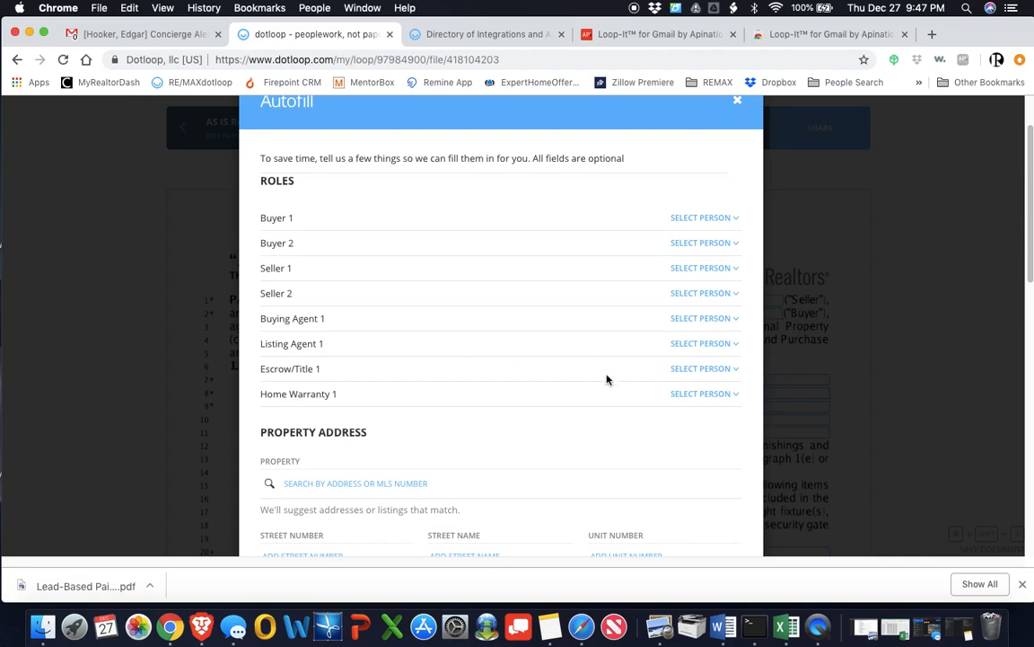
pyautogui.scroll(-1, 602, 386)
pyautogui.scroll(-5, 607, 389)
pyautogui.scroll(-6, 605, 282)
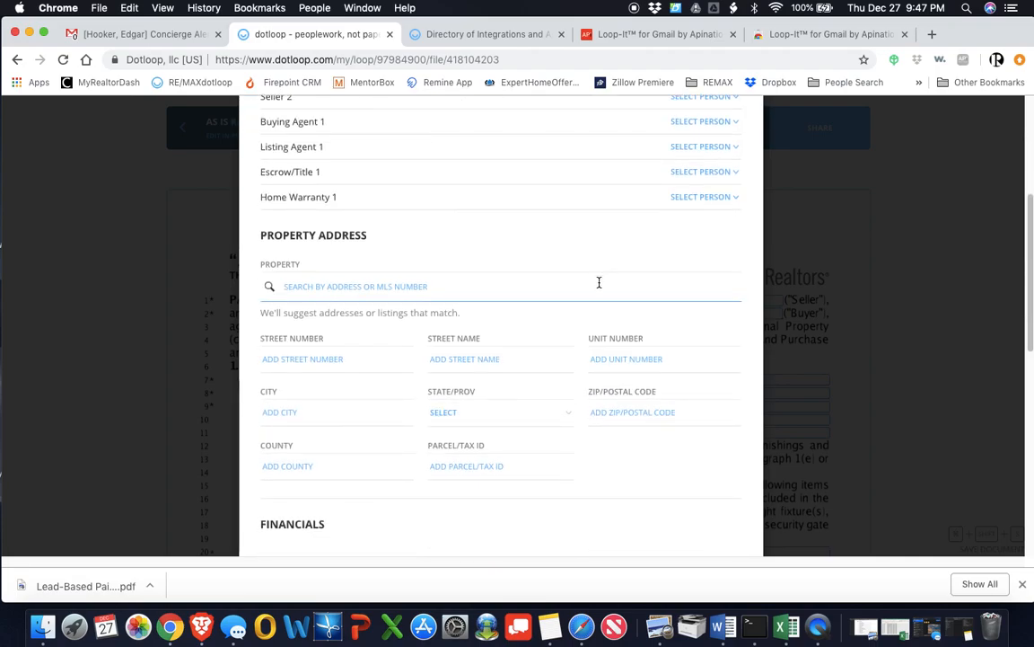
pyautogui.scroll(-5, 517, 341)
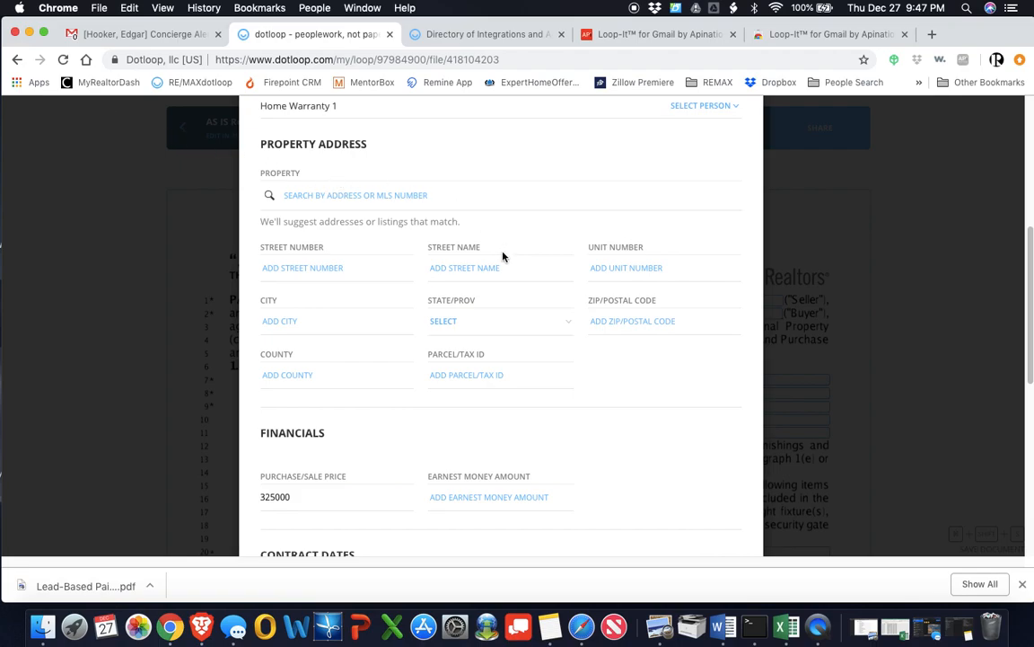
pyautogui.scroll(-3, 497, 339)
pyautogui.scroll(-3, 474, 323)
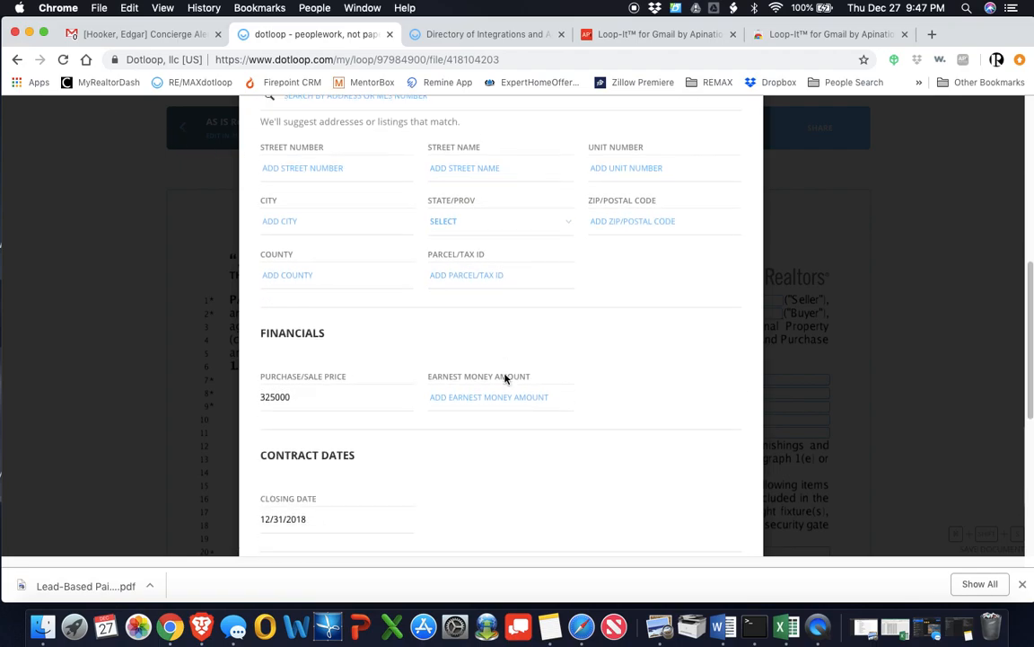
# Step: Go through the earnest money, property includes and excludes, and legal description fields without filling them, and autofill the contract
pyautogui.click(564, 396)
pyautogui.scroll(-10, 564, 396)
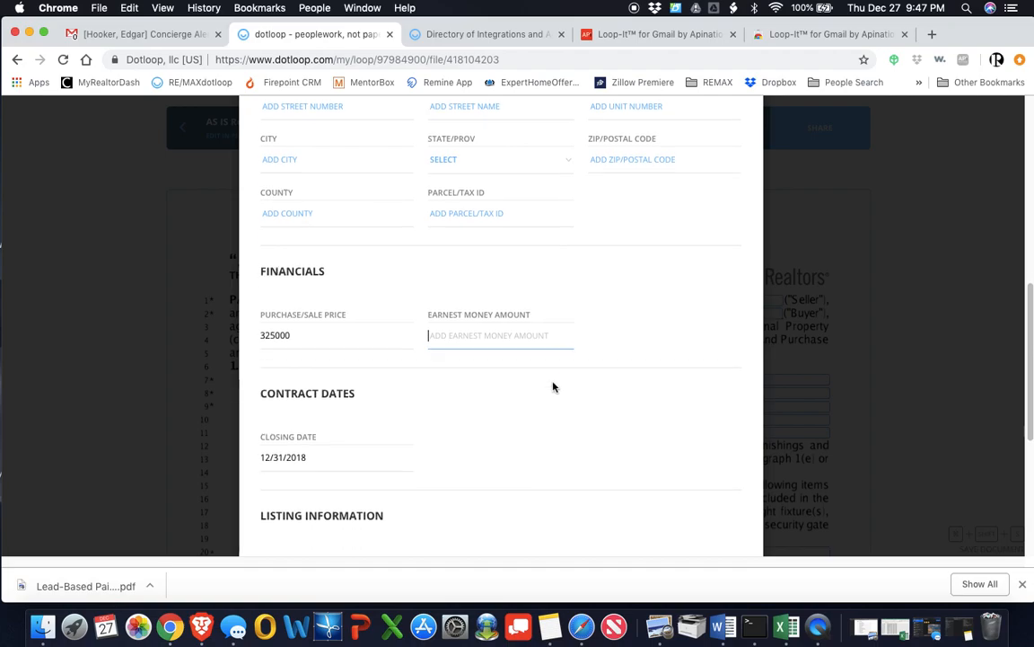
pyautogui.scroll(-2, 545, 383)
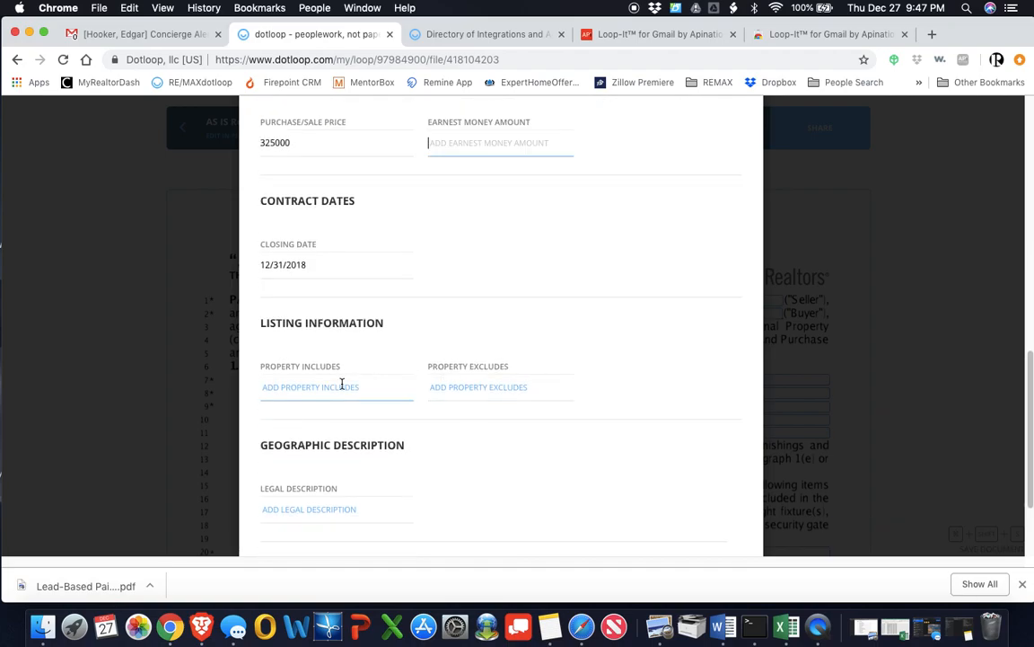
pyautogui.click(292, 383)
pyautogui.click(477, 384)
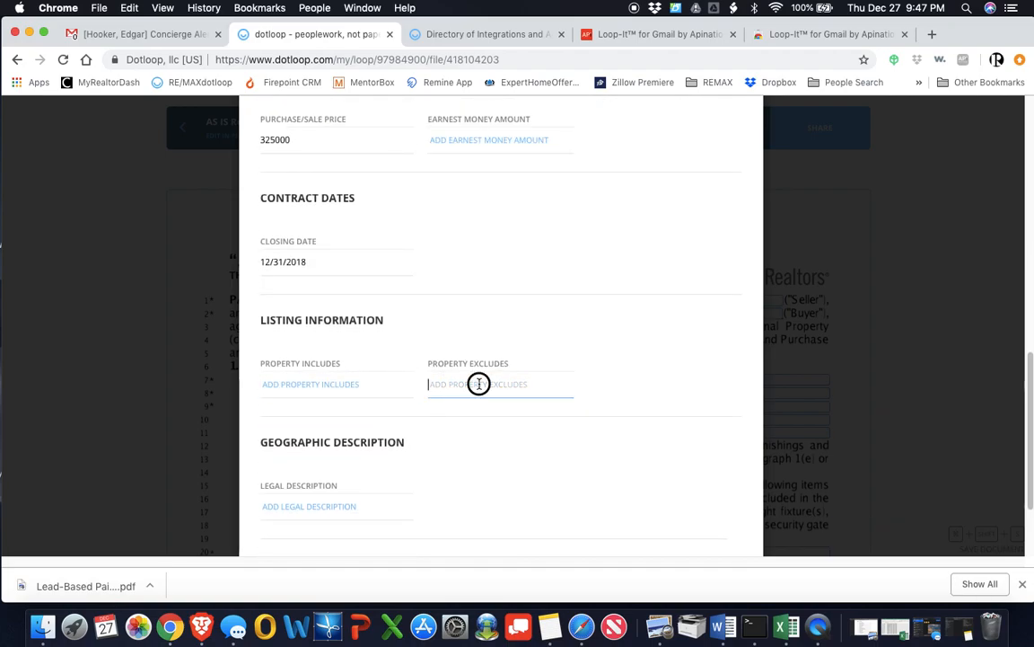
pyautogui.scroll(-2, 574, 384)
pyautogui.scroll(-1, 574, 385)
pyautogui.click(360, 446)
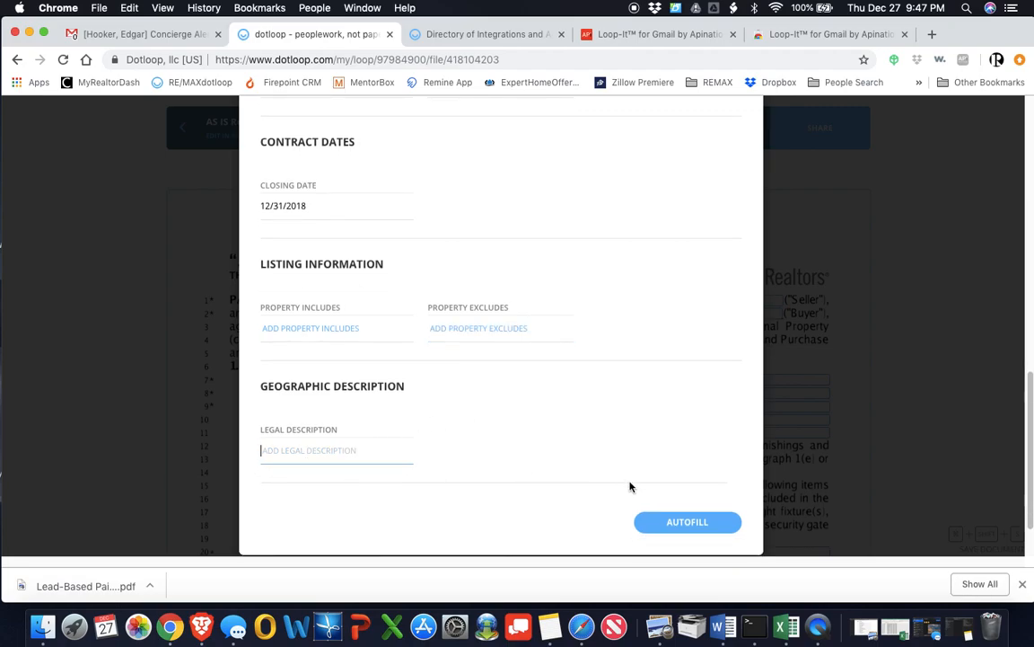
pyautogui.click(690, 522)
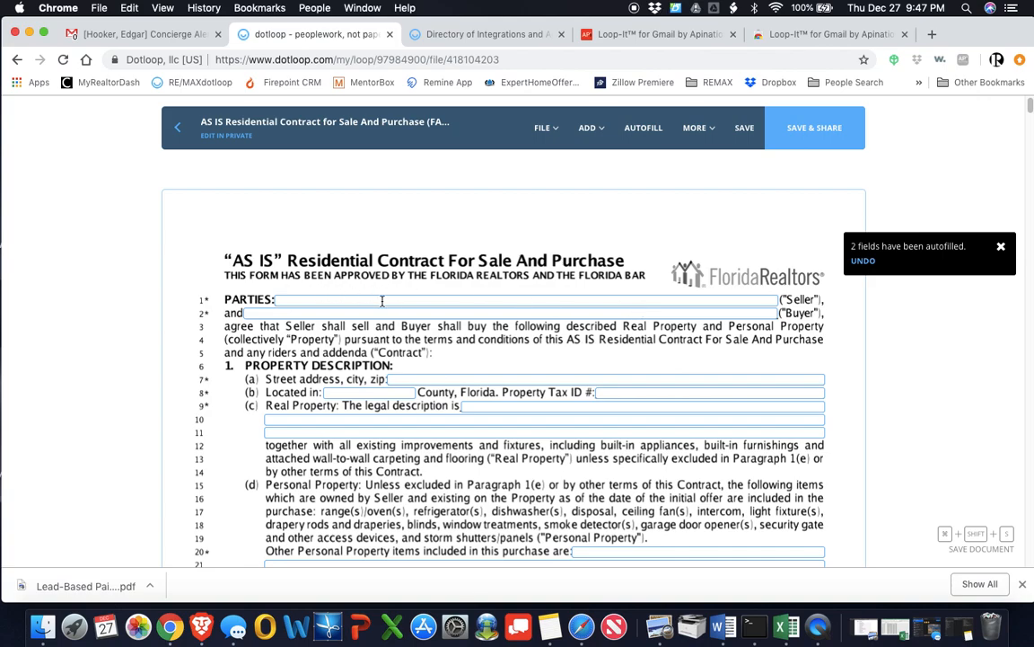
# Step: Enter ADFASDF as the Seller in the contract's parties line and examine the fields through the purchase price section
pyautogui.click(472, 300)
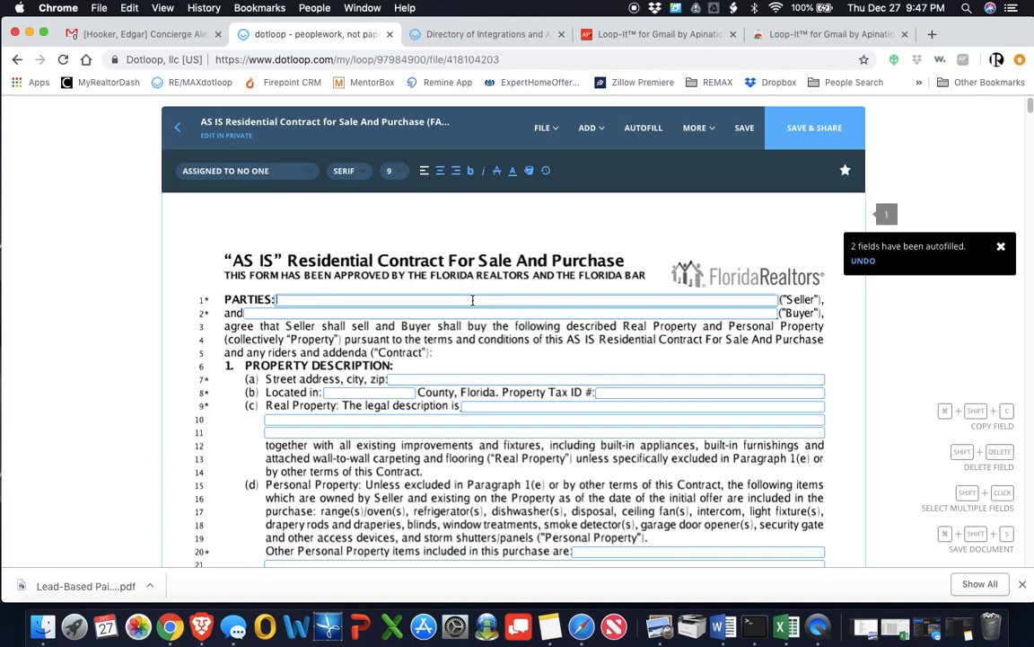
pyautogui.scroll(-1, 473, 401)
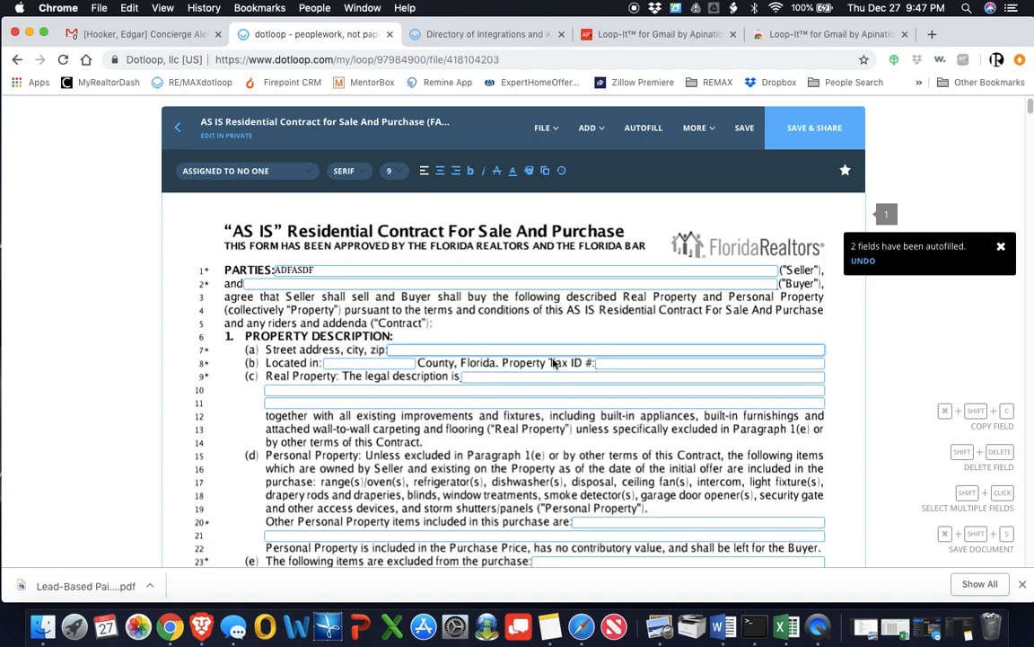
pyautogui.scroll(-3, 536, 378)
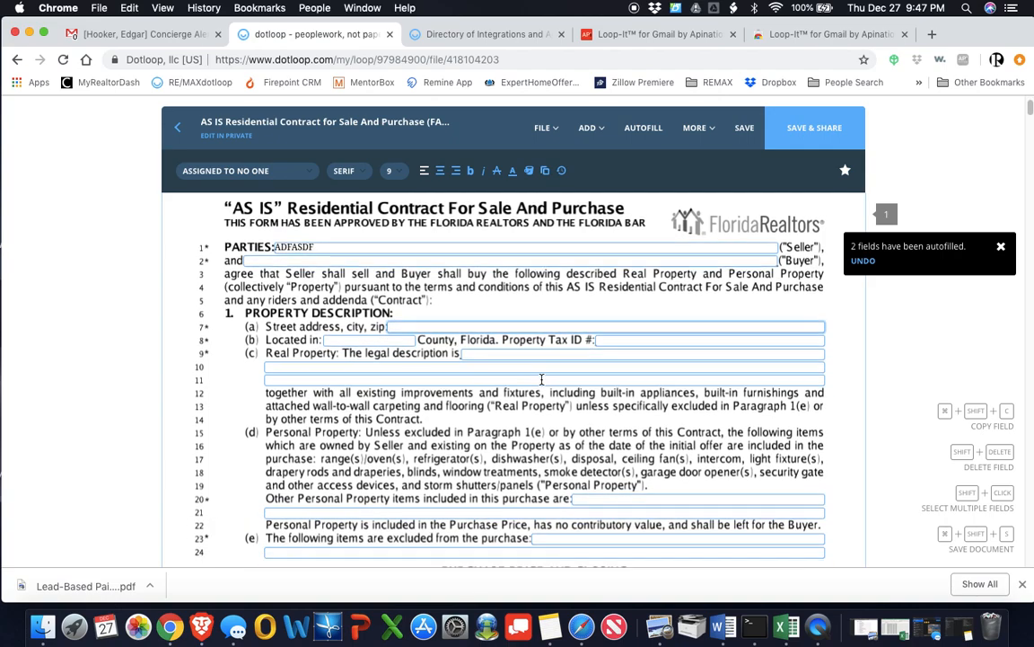
pyautogui.scroll(-8, 541, 382)
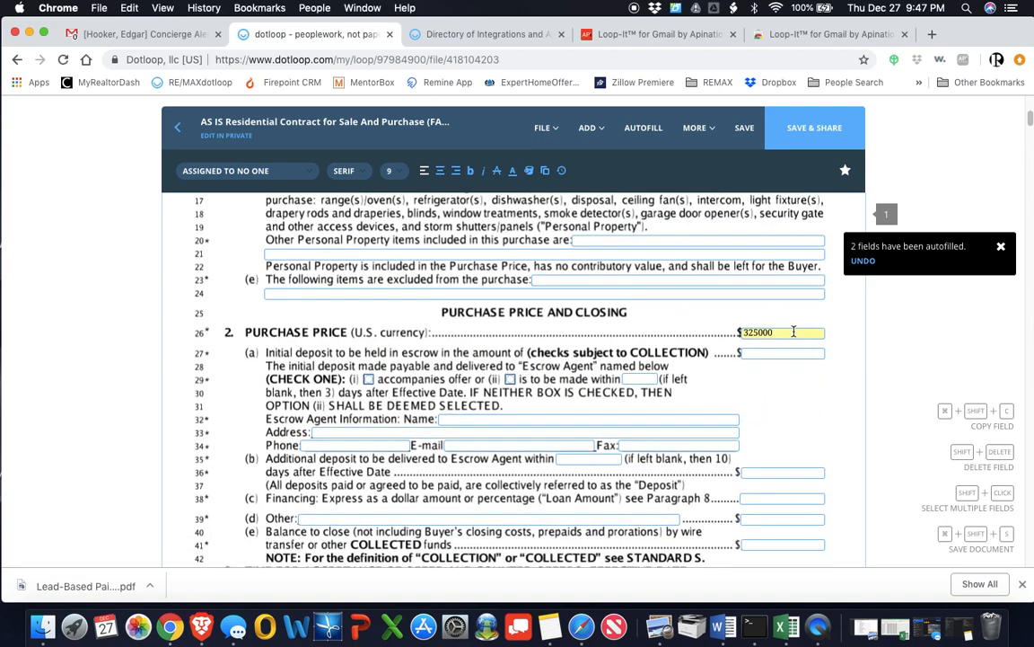
# Step: Assign the first Buyer's Initials field on page 1 of the contract to the person listed above the admin accounts
pyautogui.click(693, 353)
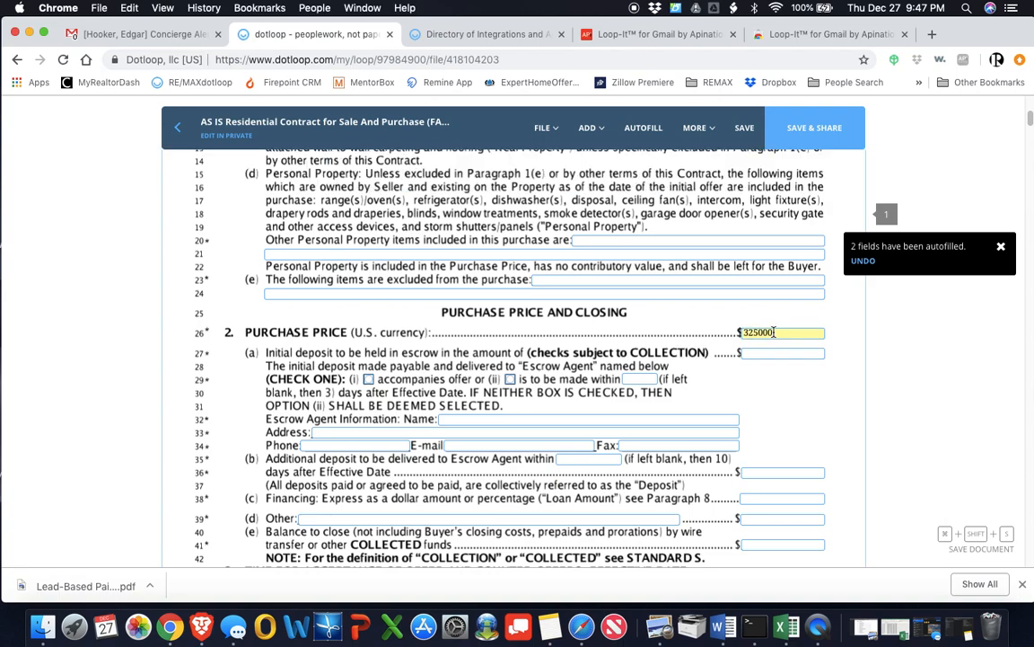
pyautogui.scroll(-3, 701, 357)
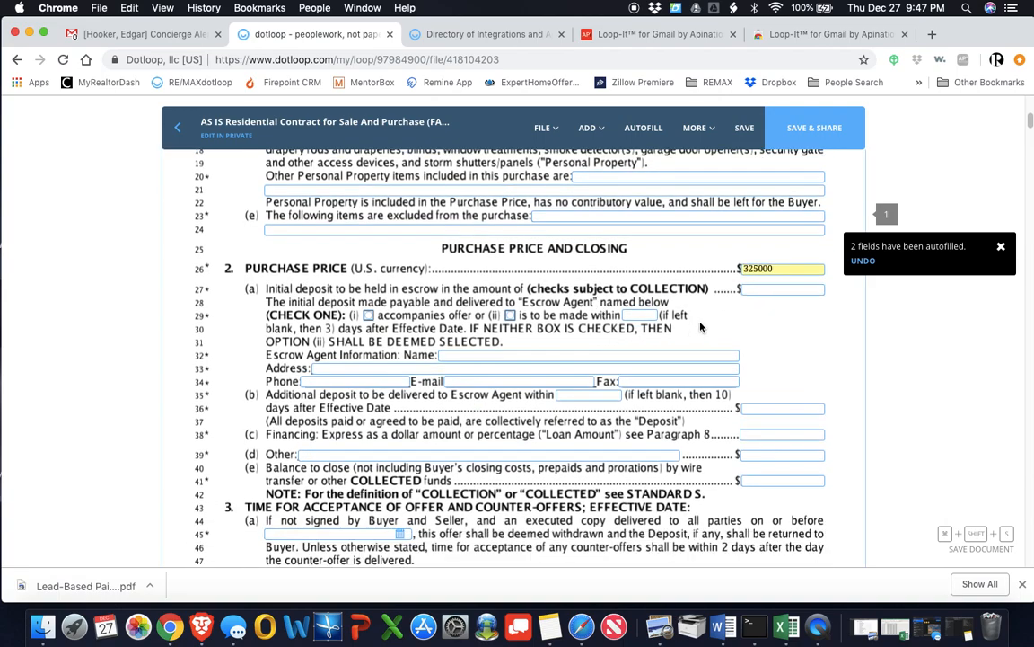
pyautogui.scroll(-5, 640, 349)
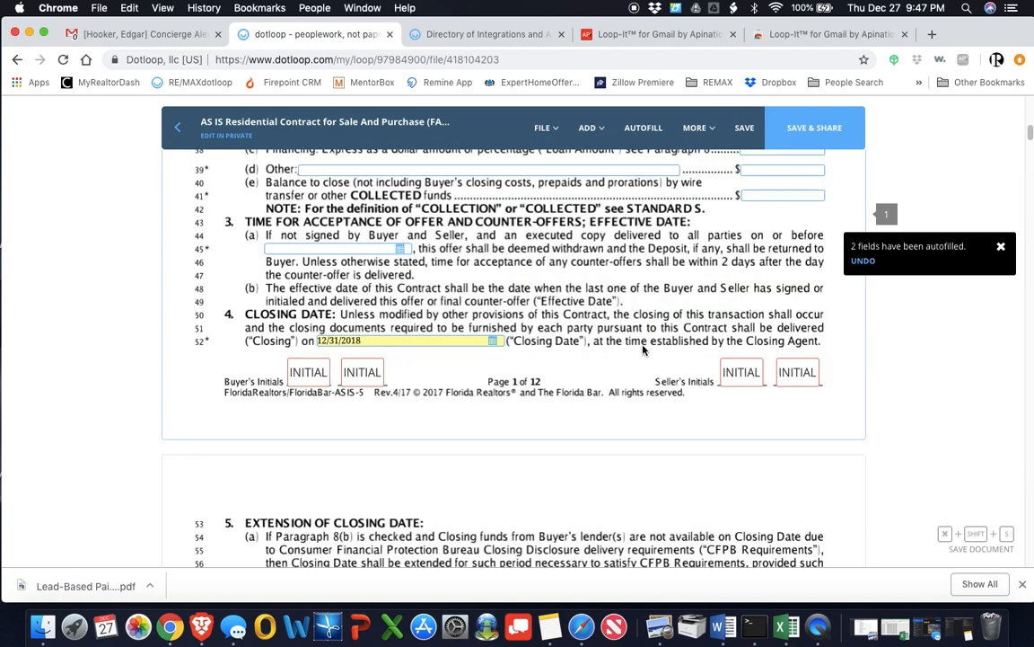
pyautogui.scroll(-1, 639, 349)
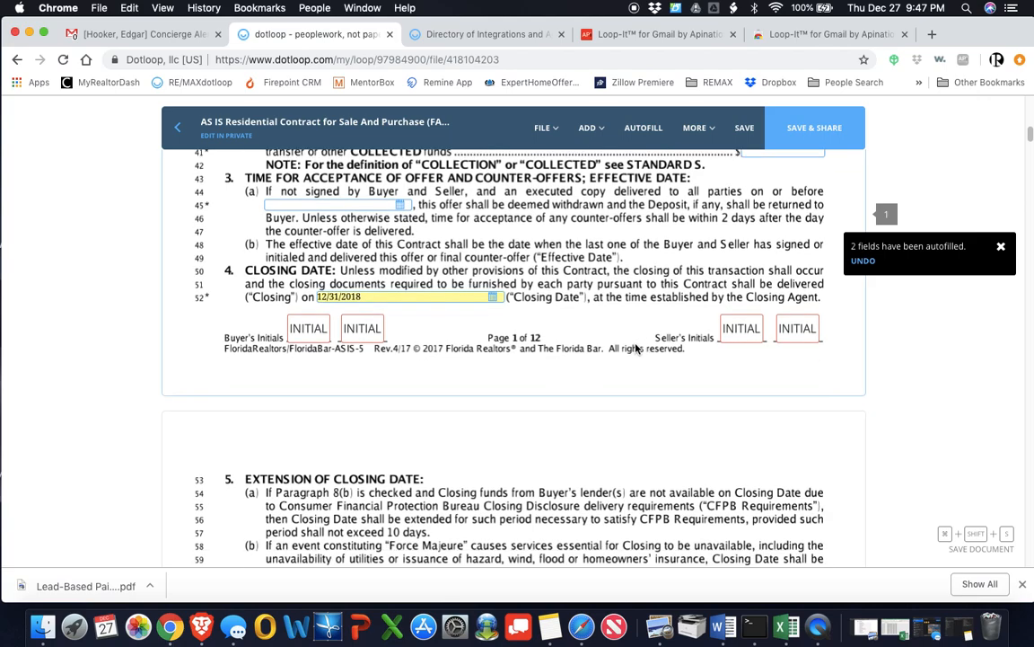
pyautogui.click(309, 330)
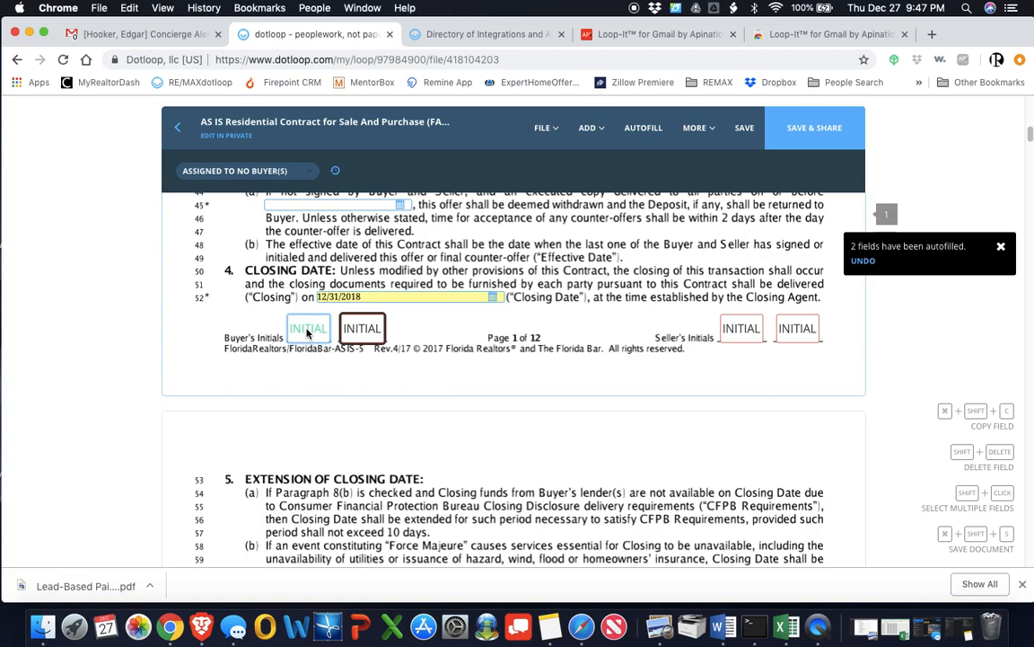
pyautogui.click(266, 177)
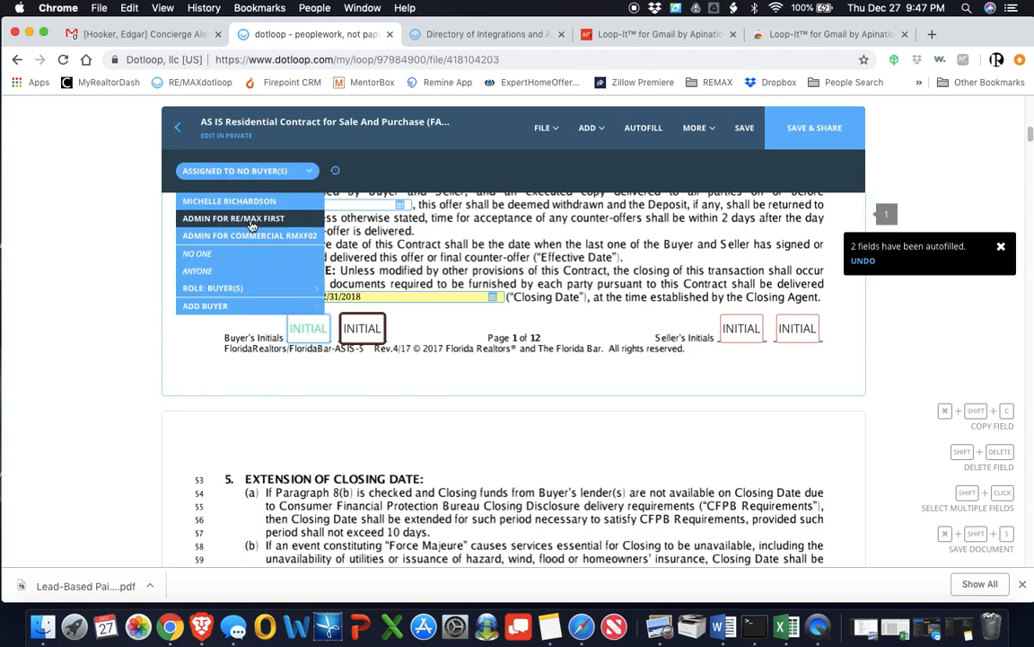
pyautogui.click(247, 204)
pyautogui.click(259, 172)
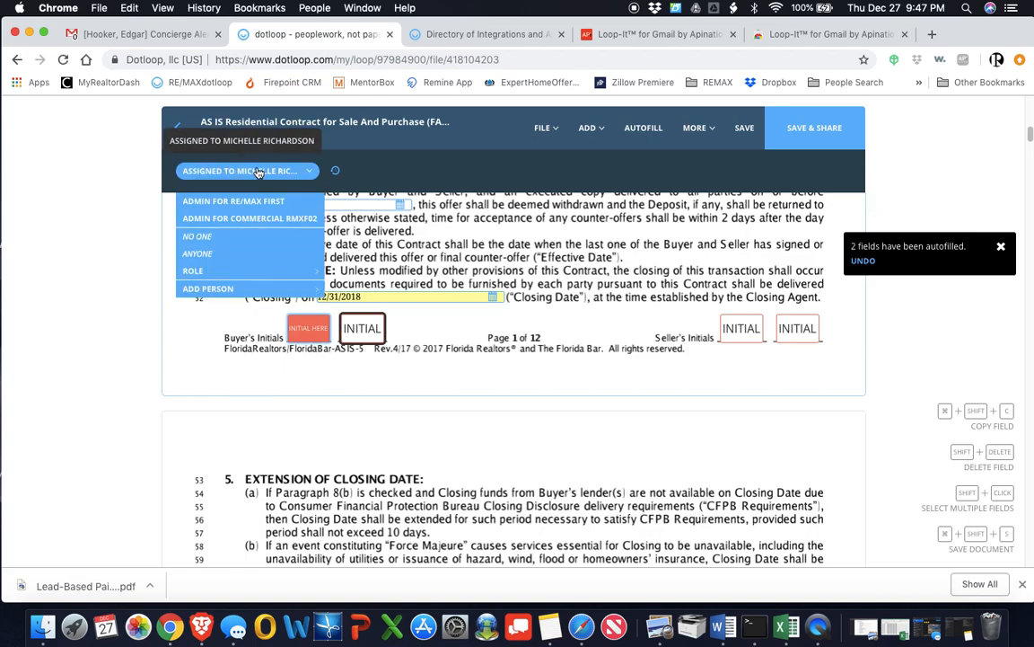
pyautogui.moveTo(307, 338)
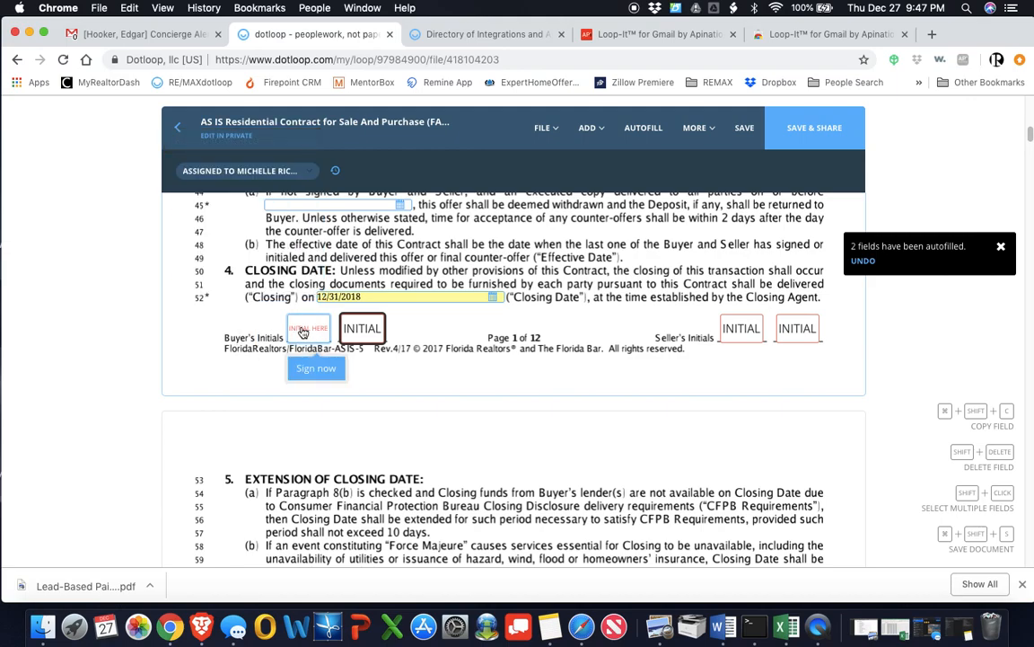
pyautogui.moveTo(240, 177)
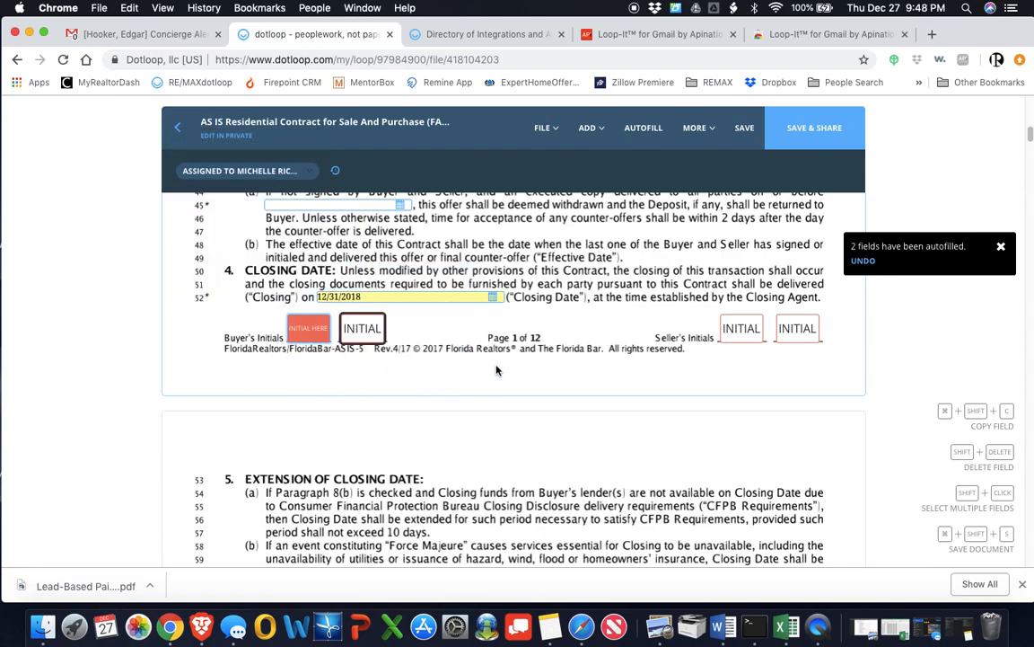
# Step: Look through the contract's fields and initials blocks from page 2 to the Addenda checkboxes on page 11
pyautogui.scroll(-10, 495, 369)
pyautogui.scroll(-5, 503, 368)
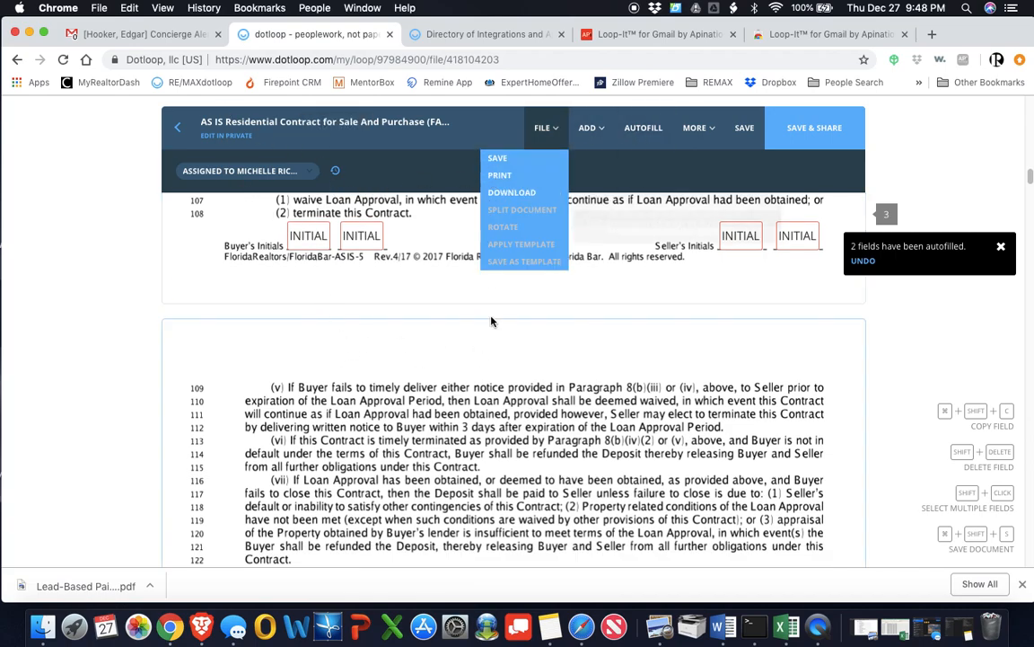
pyautogui.scroll(-3, 483, 406)
pyautogui.scroll(-10, 482, 407)
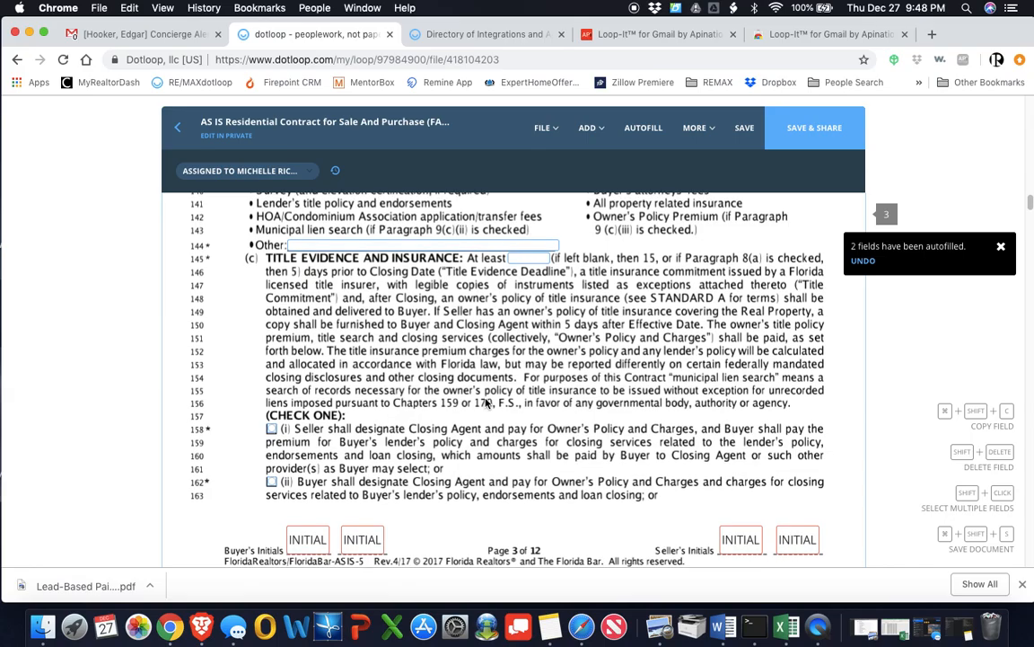
pyautogui.scroll(-15, 485, 403)
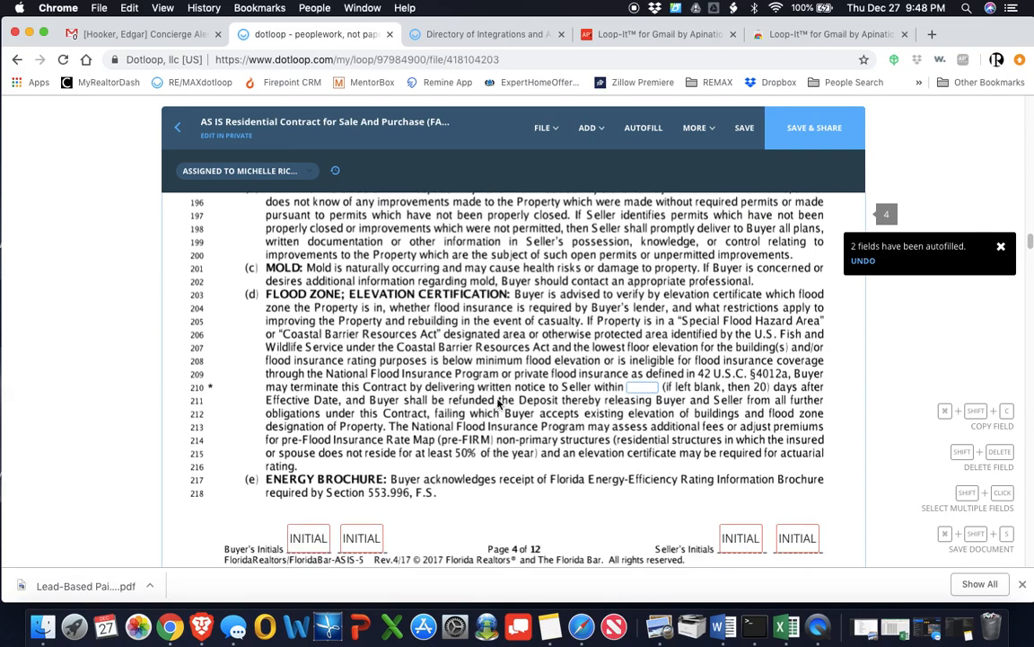
pyautogui.scroll(-15, 505, 409)
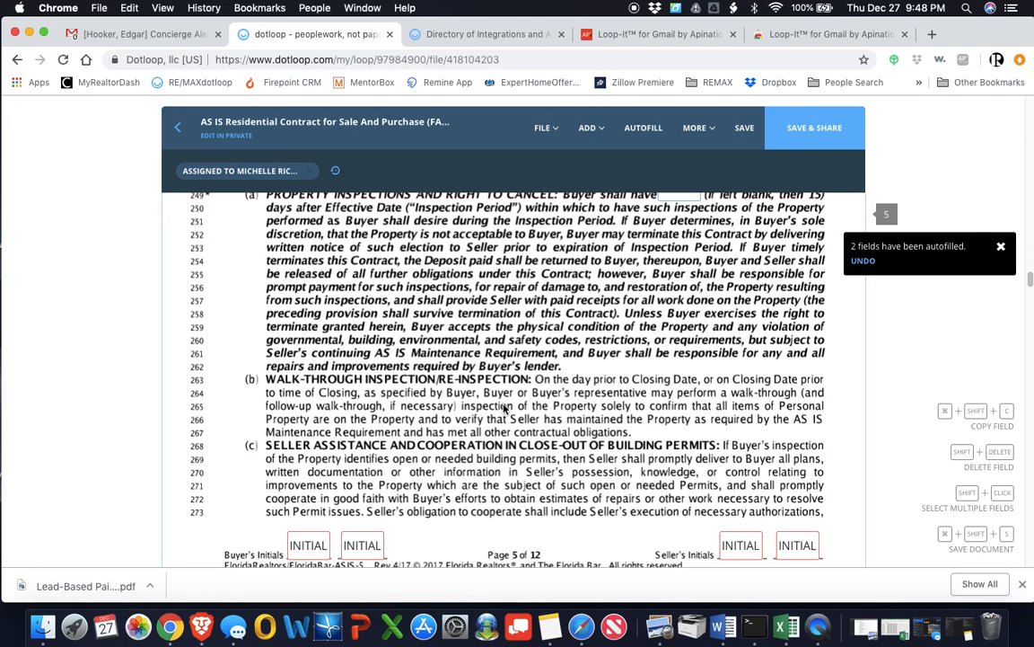
pyautogui.scroll(-20, 503, 409)
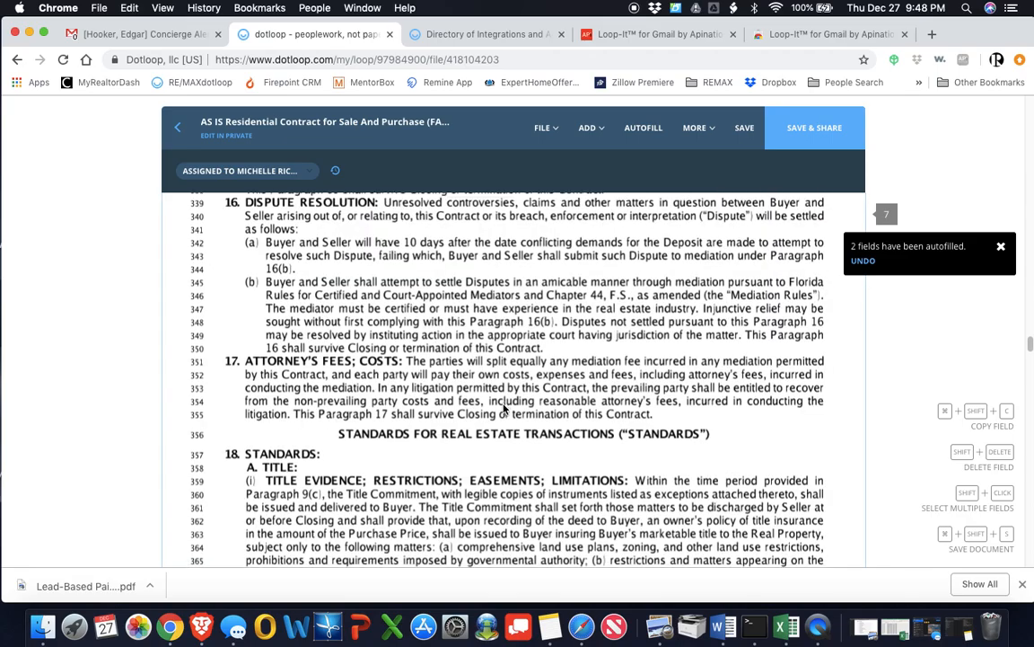
pyautogui.scroll(-20, 504, 409)
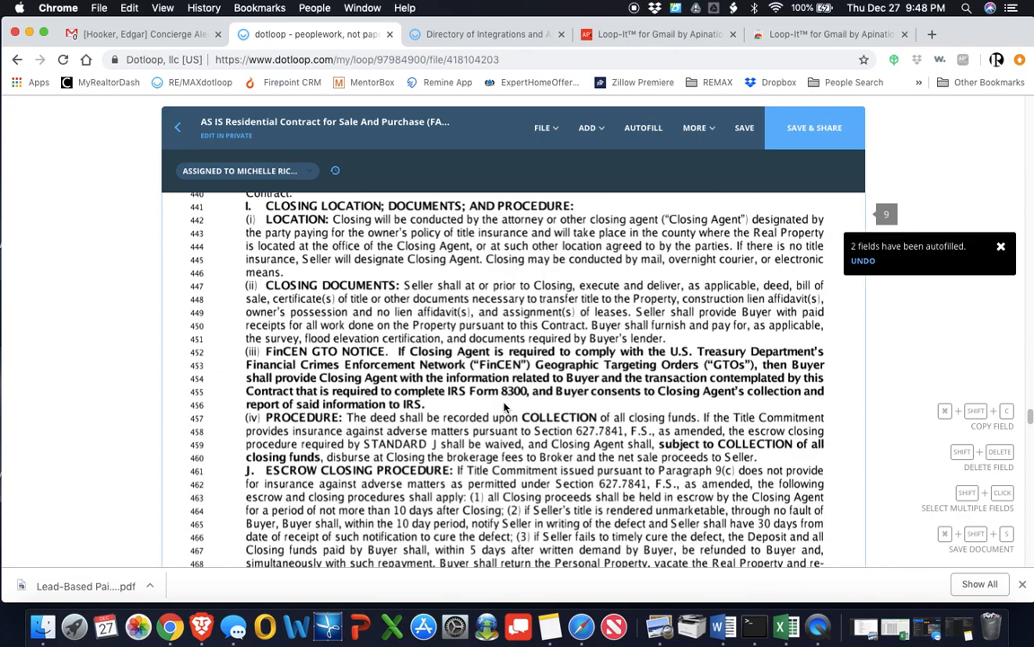
pyautogui.scroll(-20, 505, 409)
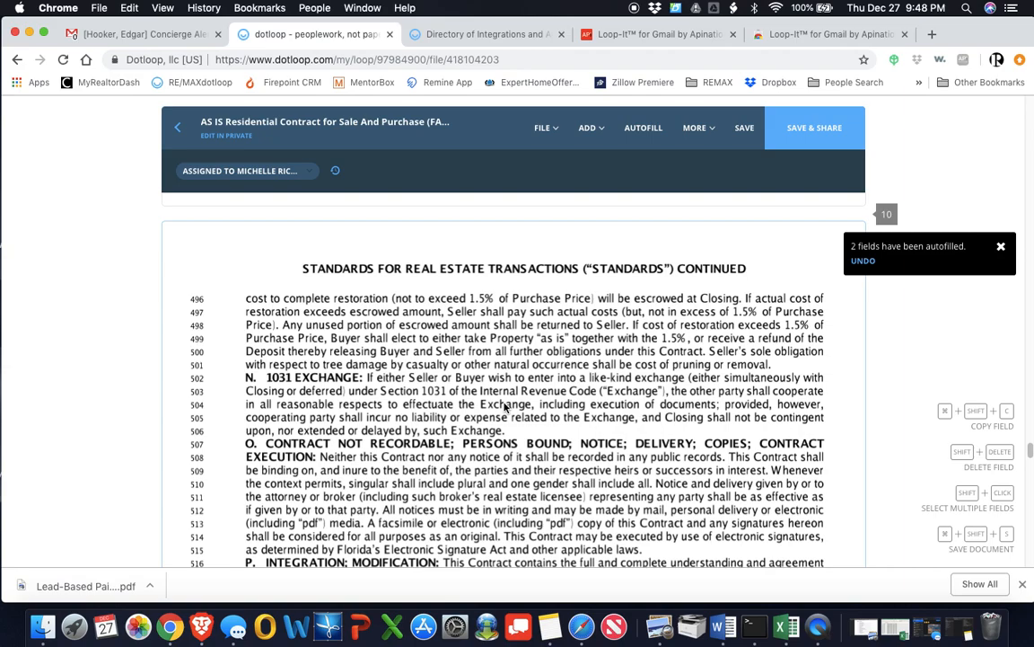
pyautogui.scroll(-15, 505, 409)
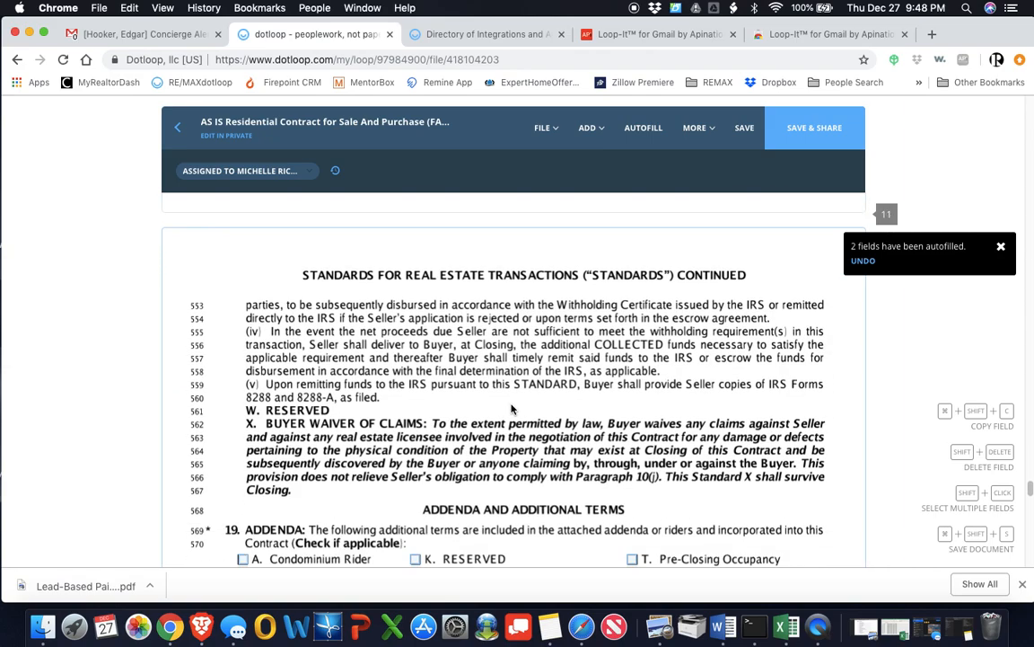
pyautogui.scroll(-5, 522, 402)
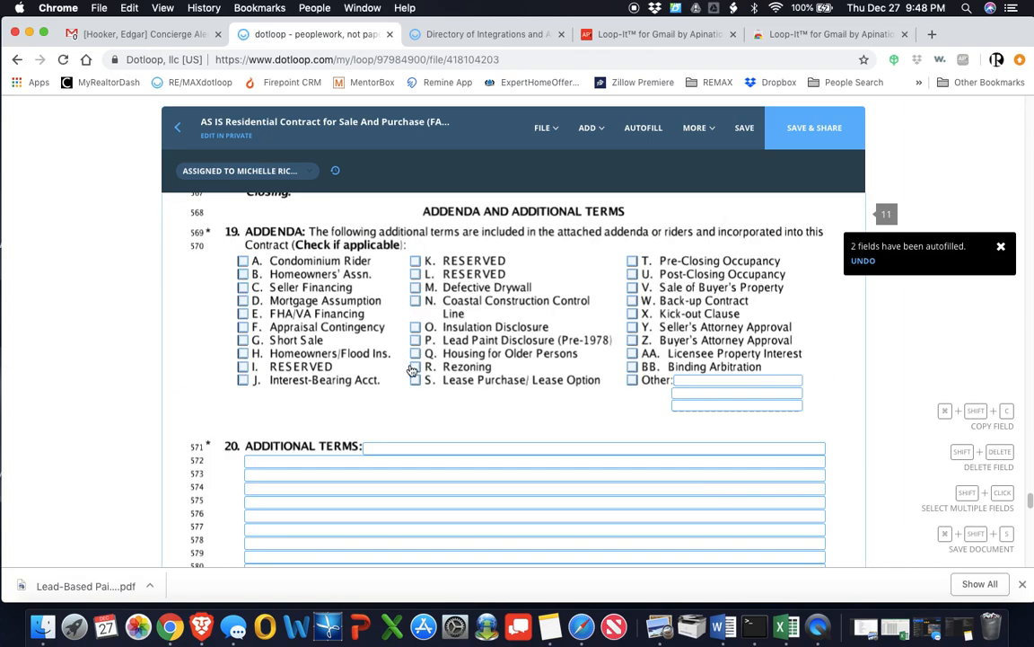
# Step: Insert the saved clause "ReMax First charges a transaction fee in the amount of $295.00" on line 574 of Additional Terms
pyautogui.scroll(-3, 395, 377)
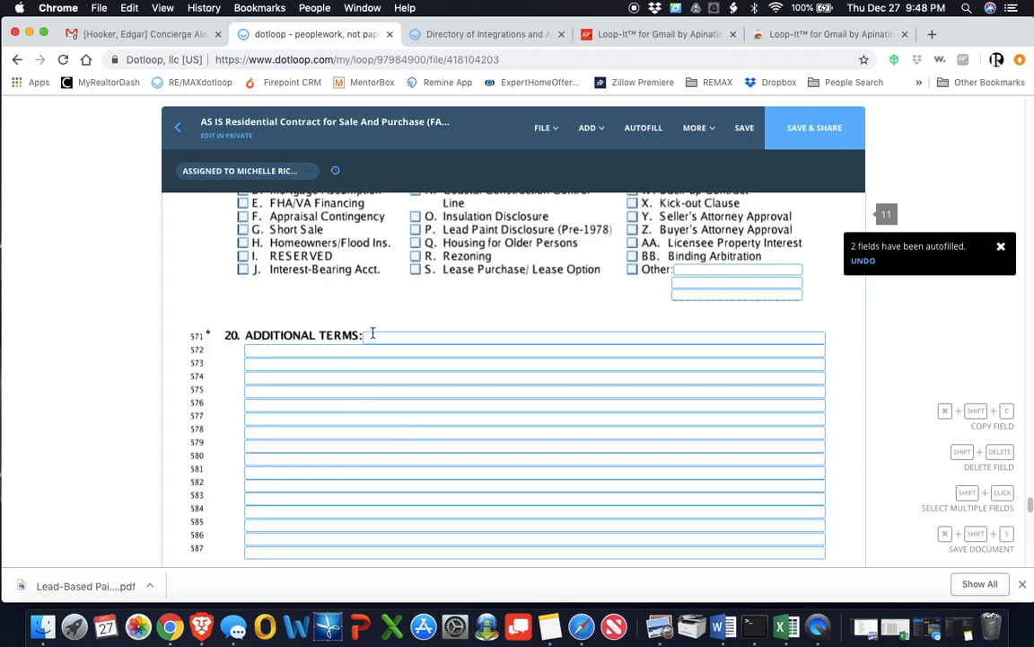
pyautogui.click(391, 368)
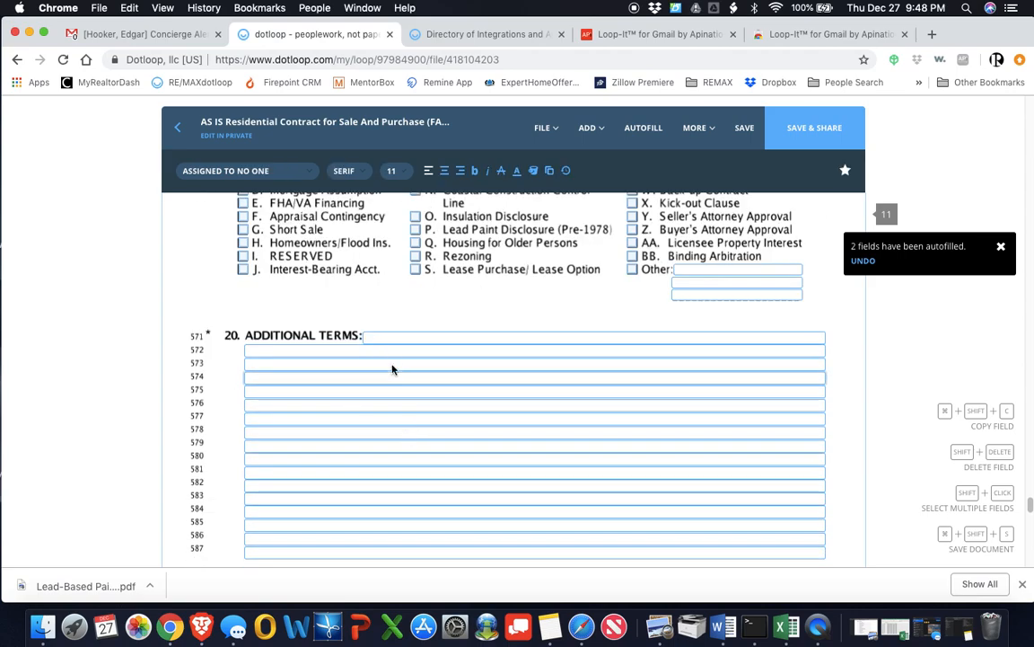
pyautogui.click(551, 172)
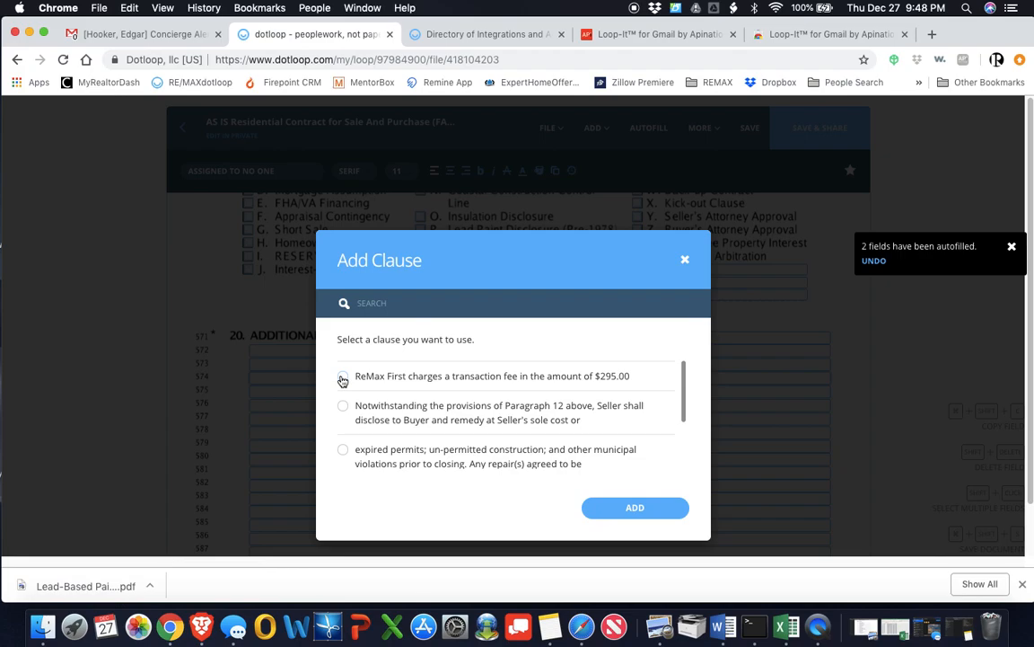
pyautogui.click(342, 378)
pyautogui.click(629, 510)
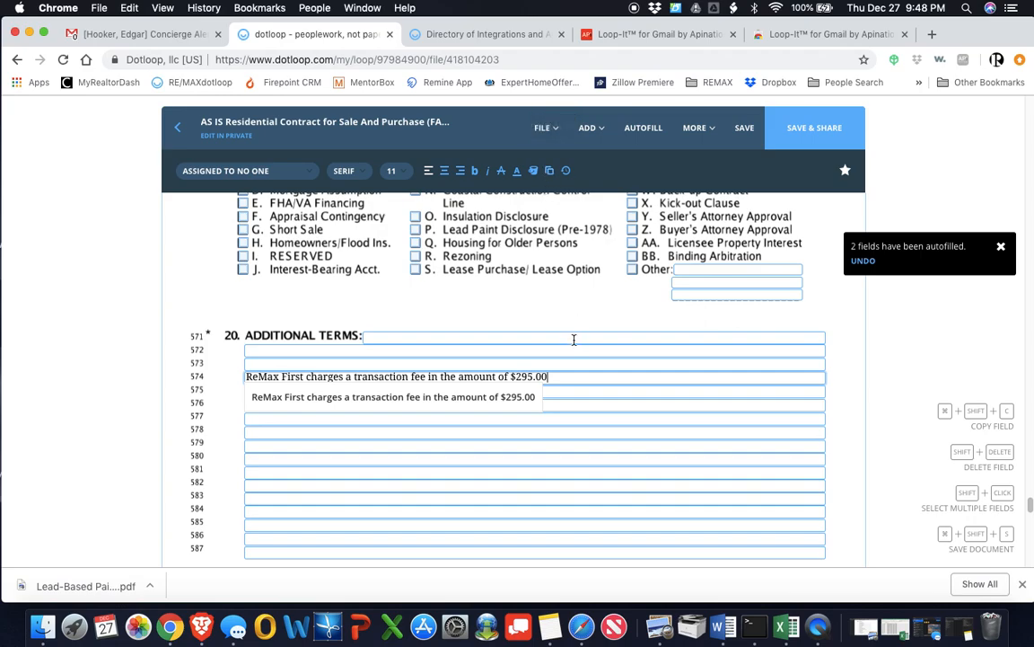
pyautogui.press('Return')
# Step: Check the signature, notice address and broker fields on the last page, and save the contract
pyautogui.scroll(-2, 579, 408)
pyautogui.scroll(-5, 579, 420)
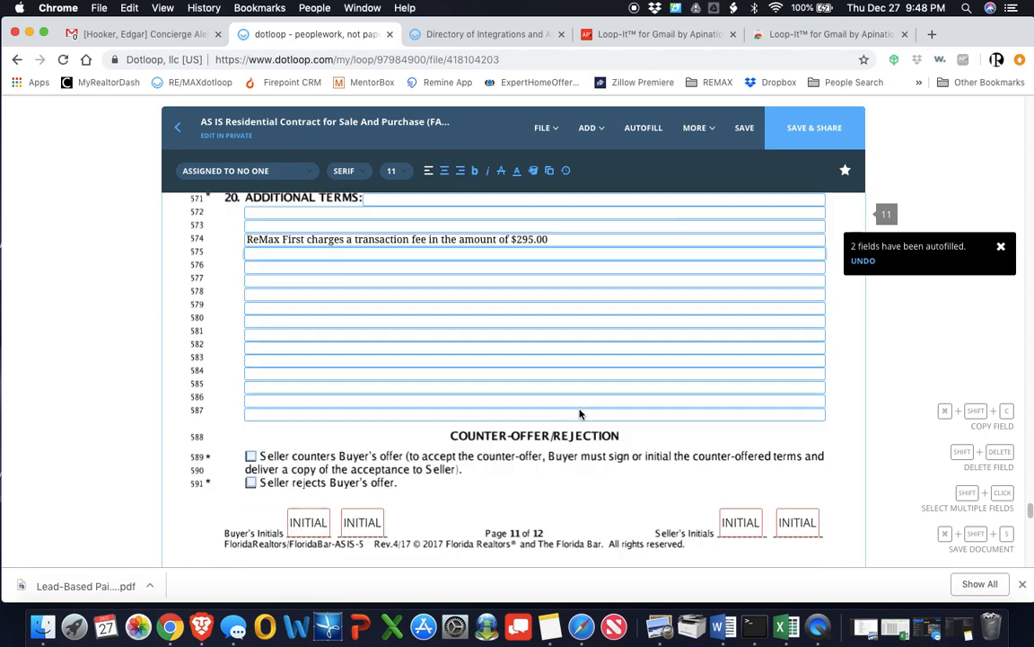
pyautogui.scroll(-5, 579, 414)
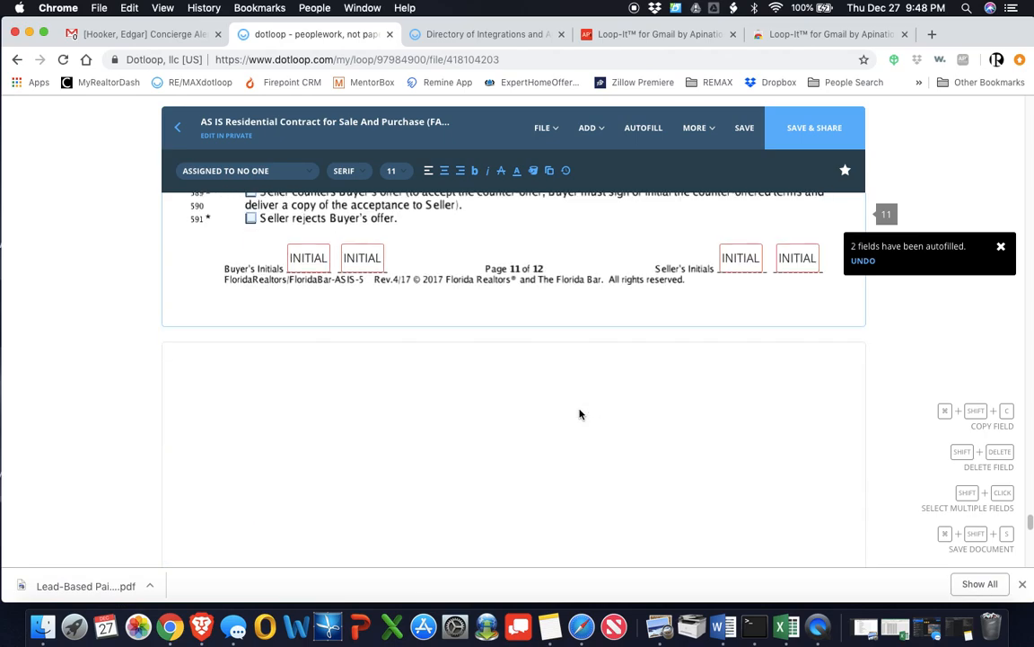
pyautogui.scroll(-1, 517, 404)
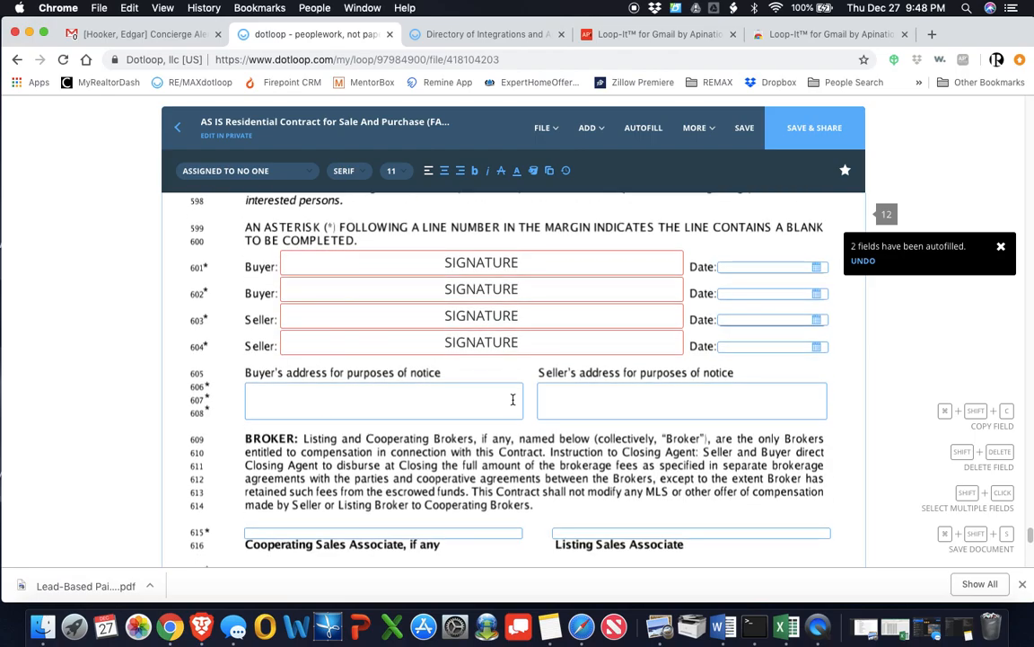
pyautogui.scroll(-3, 513, 404)
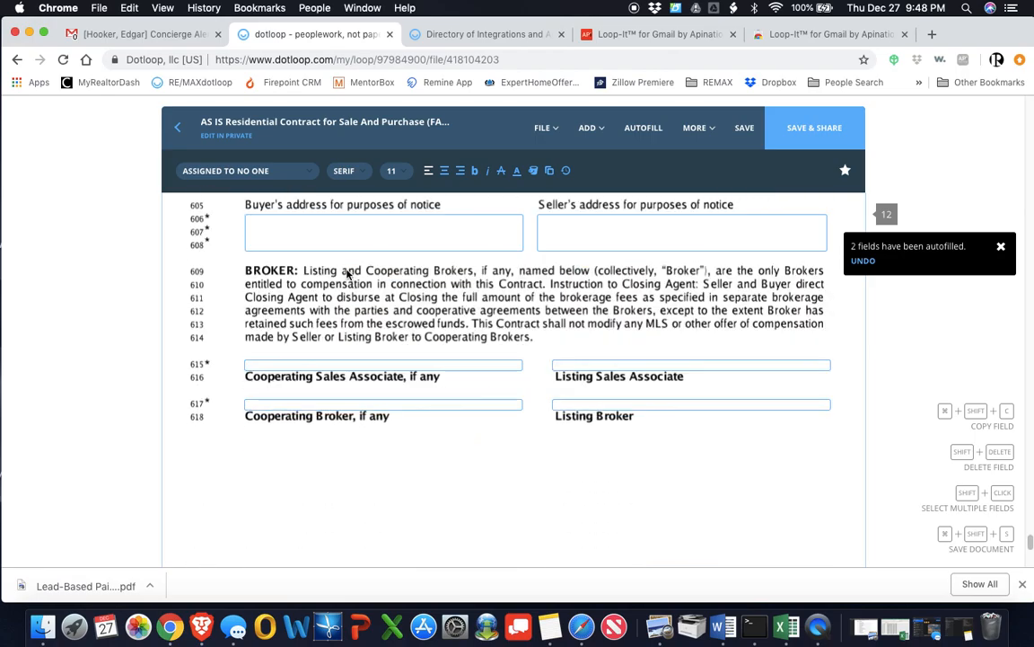
pyautogui.click(386, 238)
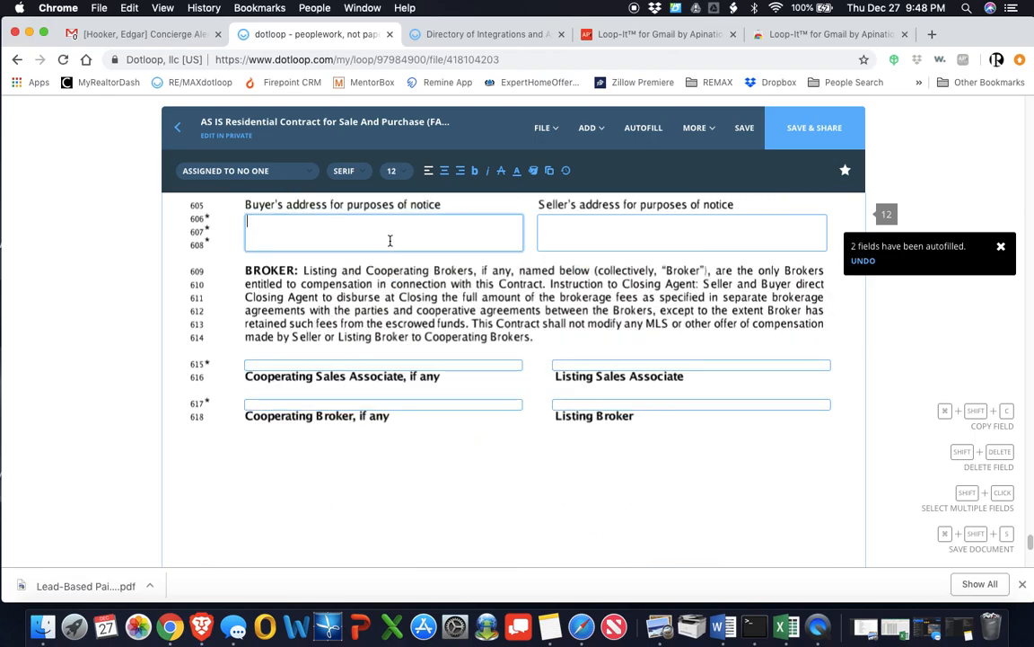
pyautogui.click(742, 128)
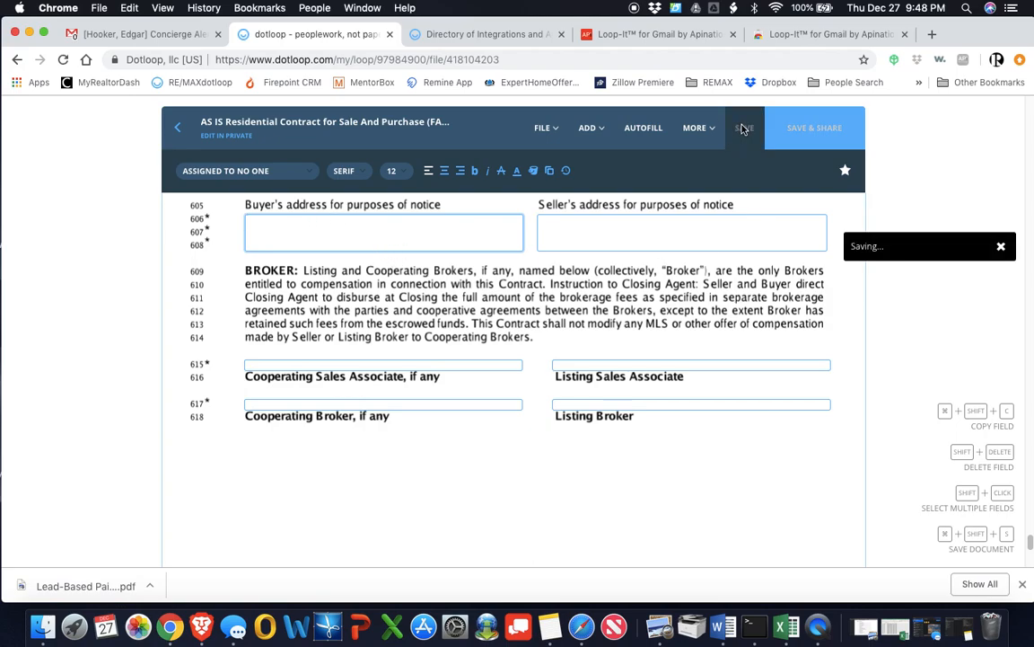
# Step: Return to the loop, open Lead-Based Paint Disclosure CR-5, and run Autofill on it without entering any details
pyautogui.click(180, 129)
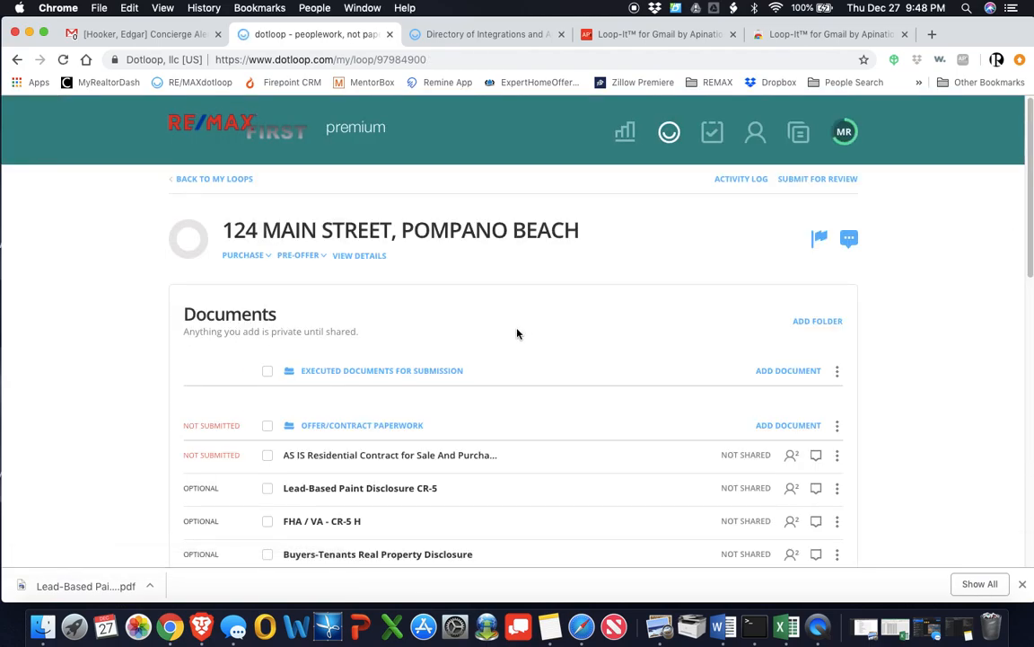
pyautogui.scroll(-2, 529, 341)
pyautogui.scroll(-1, 524, 383)
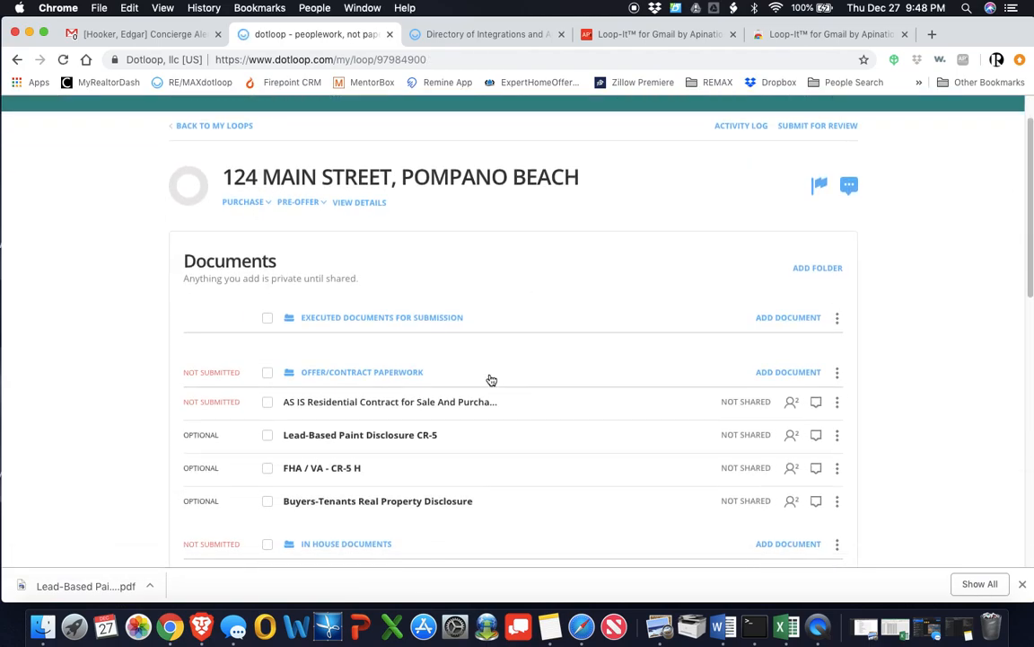
pyautogui.click(332, 436)
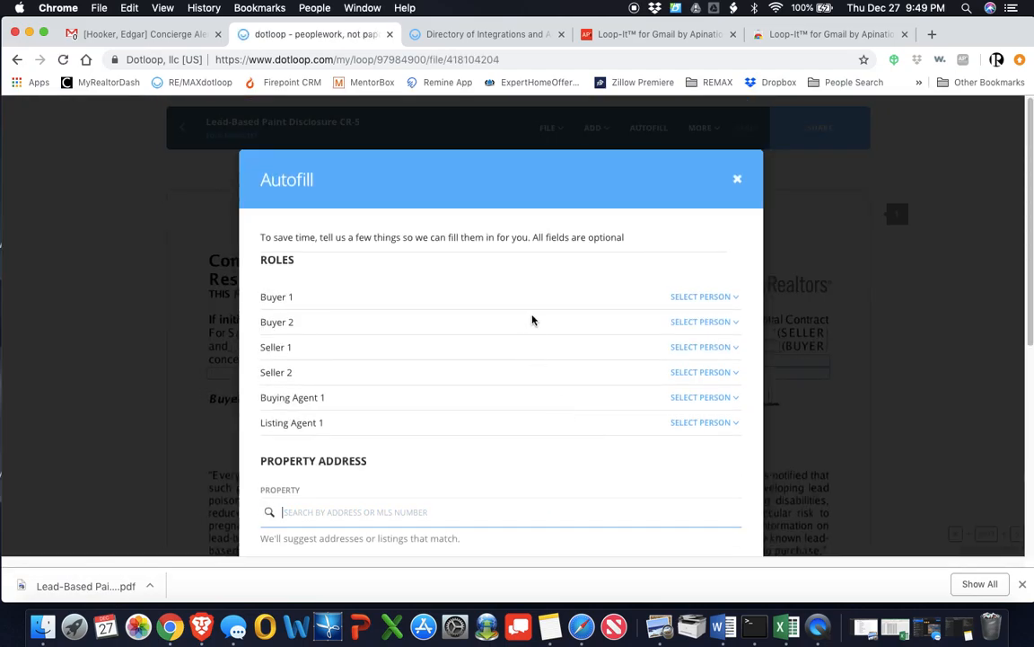
pyautogui.scroll(-10, 554, 323)
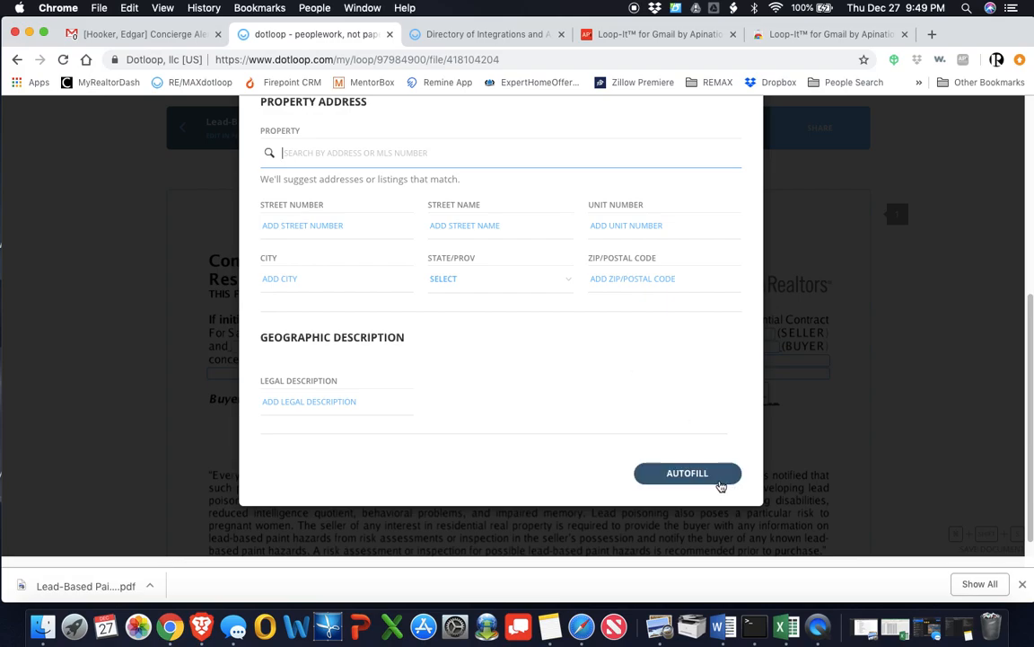
pyautogui.click(696, 479)
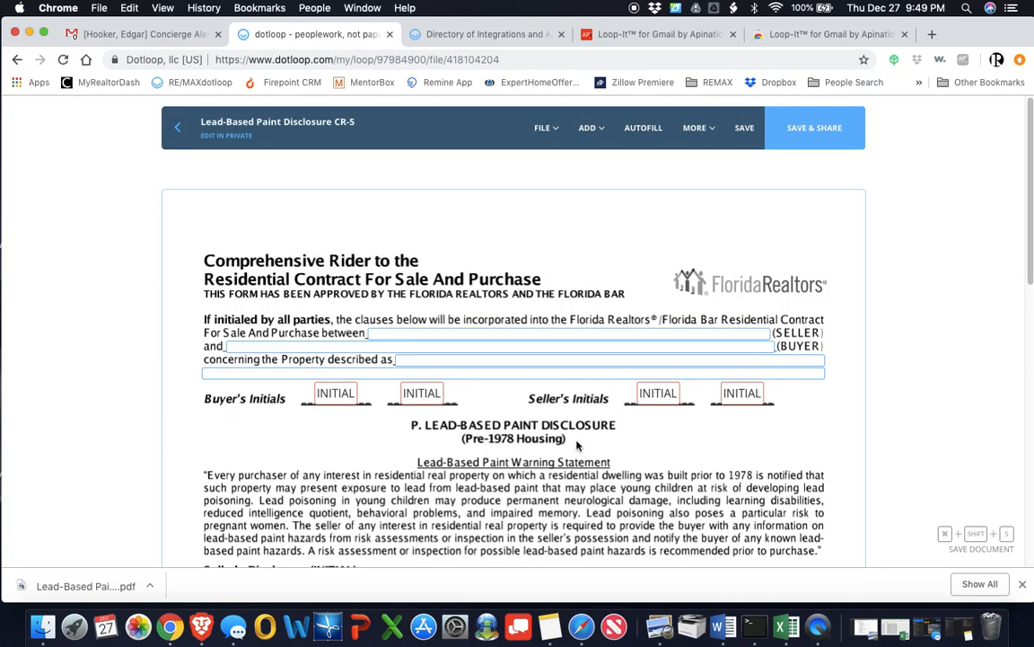
# Step: Assign the Selling Licensee signature field to the agent's own name, sign it with the adopted signature, and save the lead-paint disclosure
pyautogui.scroll(-4, 578, 440)
pyautogui.scroll(-8, 578, 440)
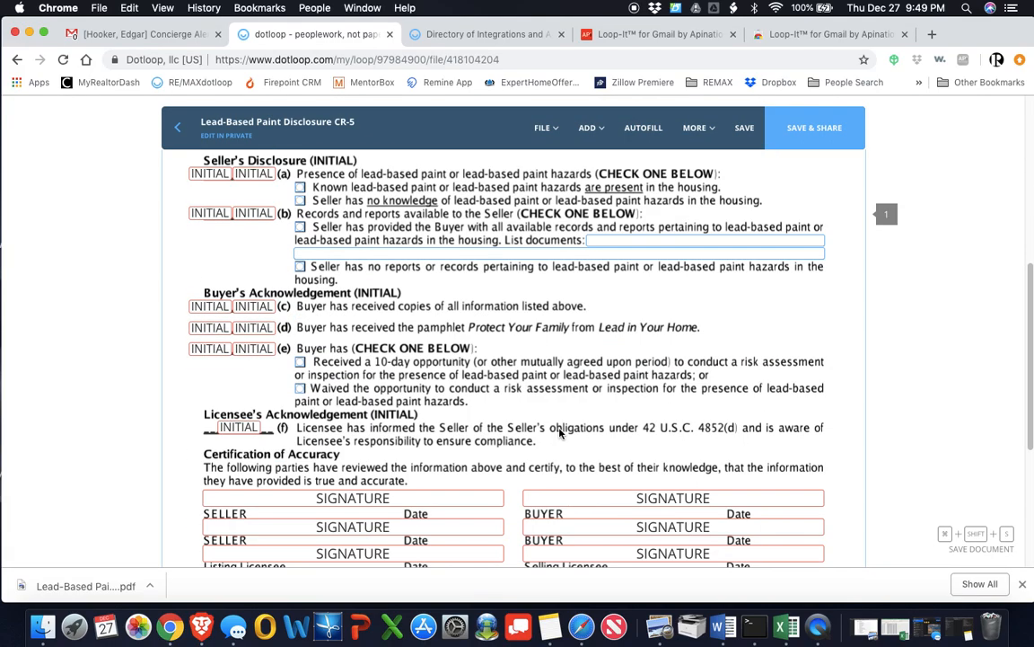
pyautogui.scroll(-1, 557, 433)
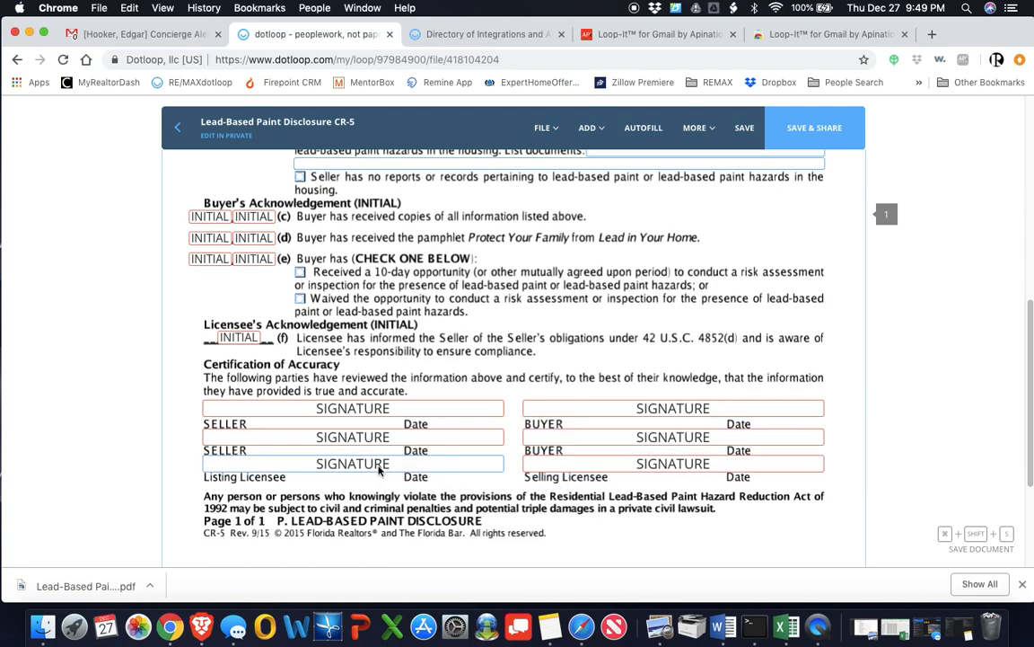
pyautogui.click(378, 467)
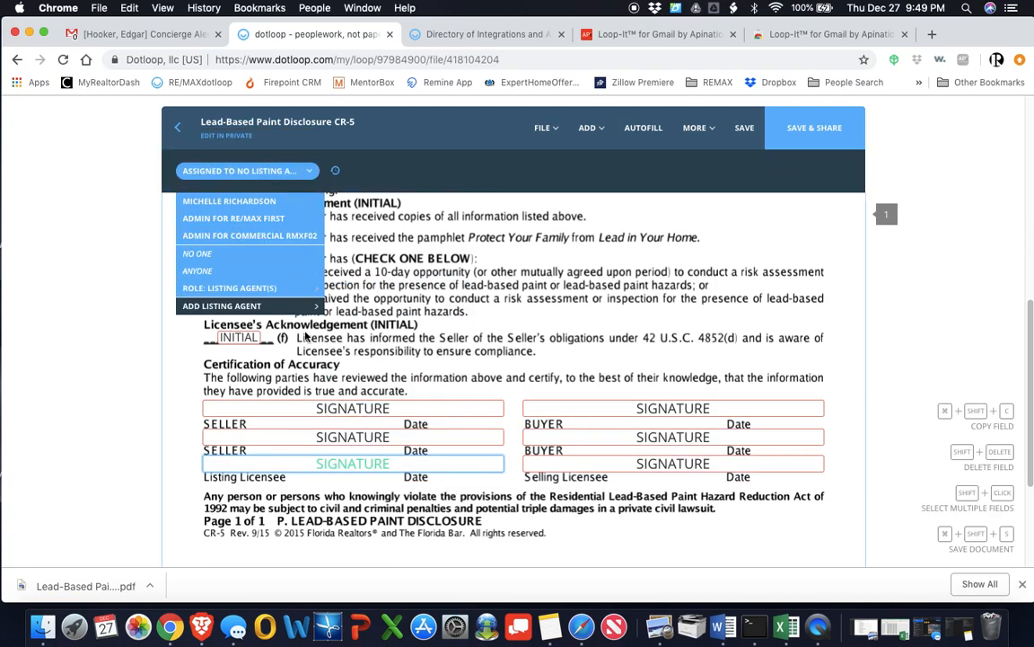
pyautogui.click(553, 468)
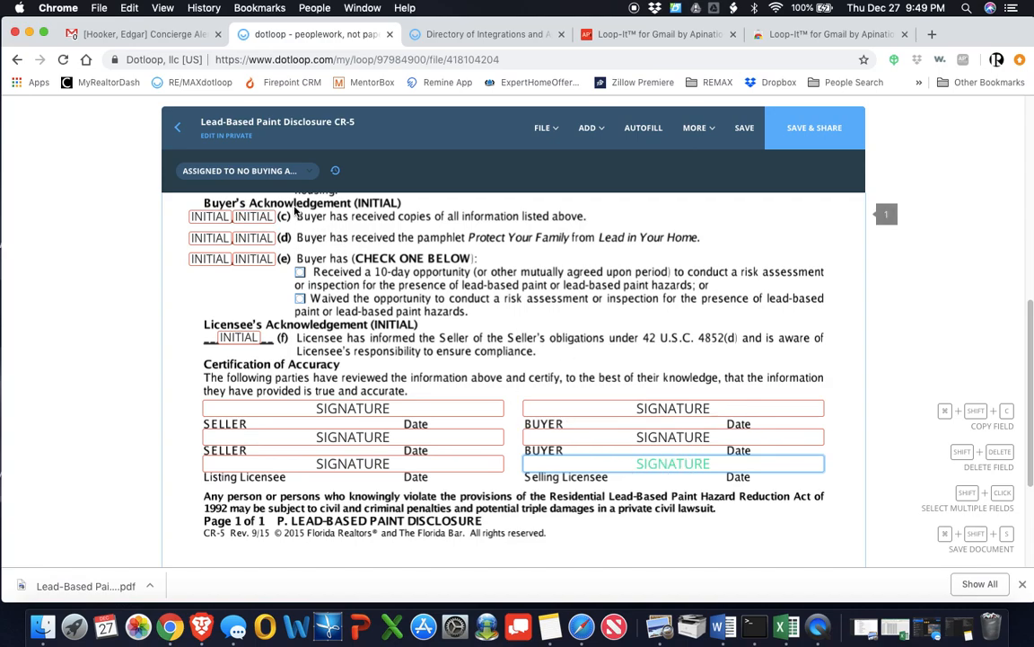
pyautogui.moveTo(247, 171)
pyautogui.click(241, 194)
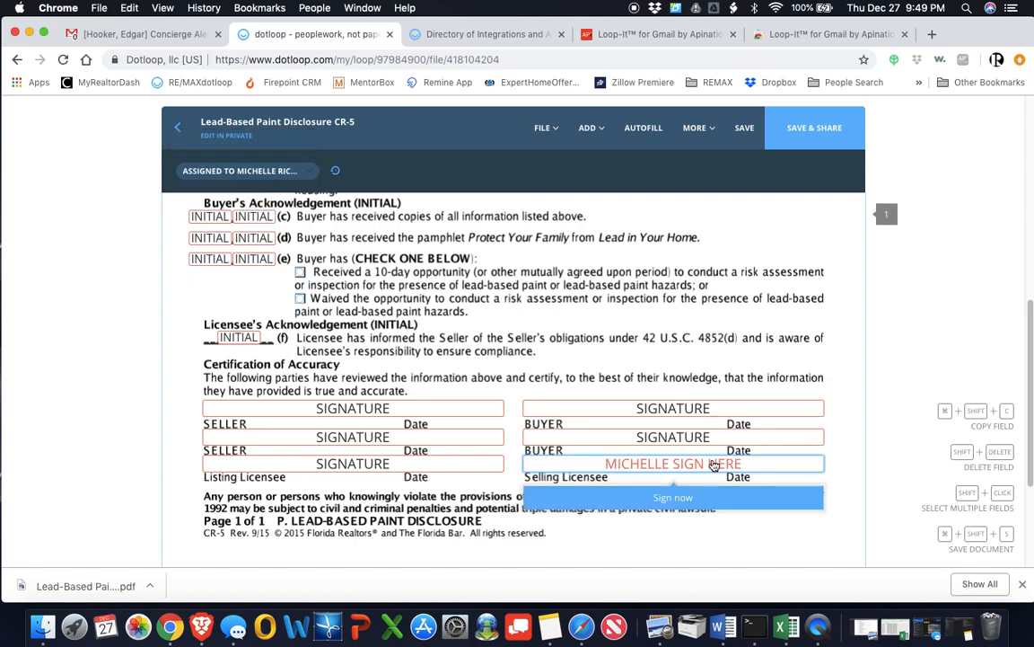
pyautogui.click(716, 496)
pyautogui.click(639, 455)
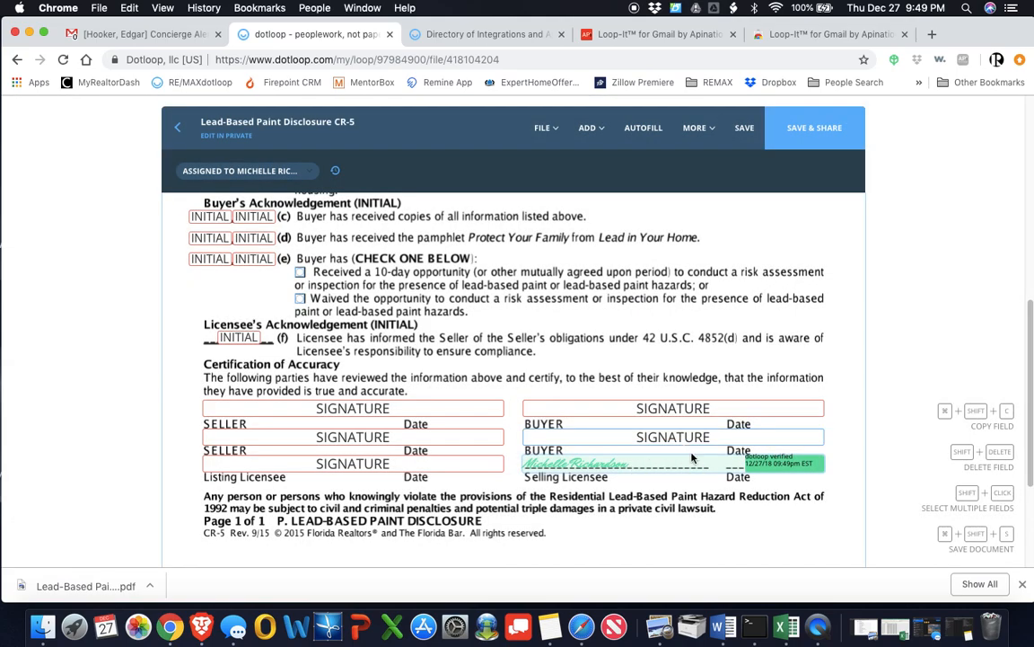
pyautogui.moveTo(297, 171)
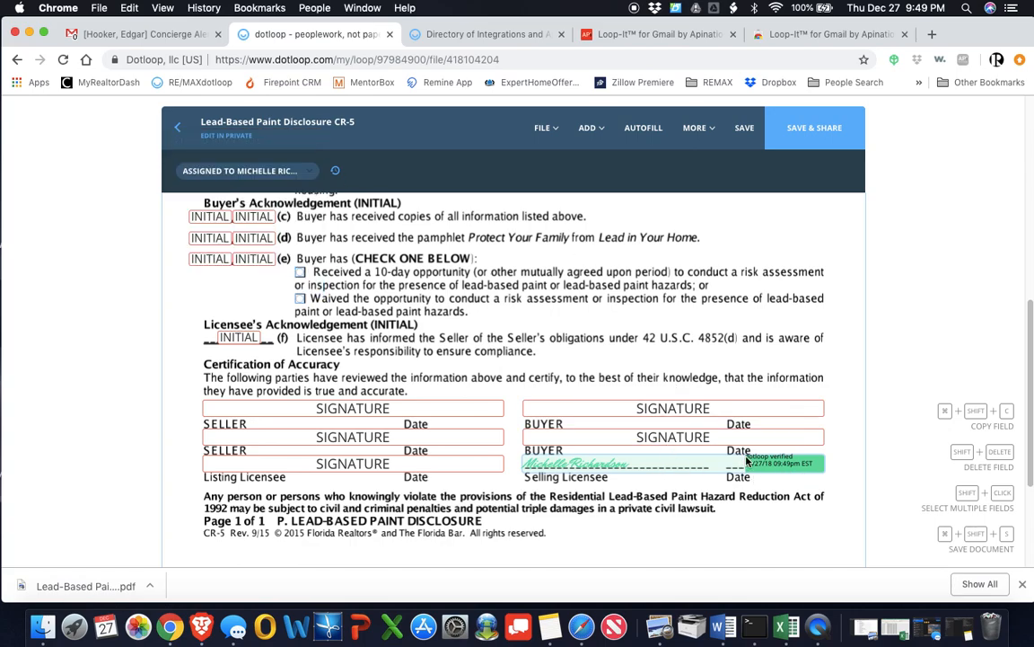
pyautogui.scroll(-5, 747, 459)
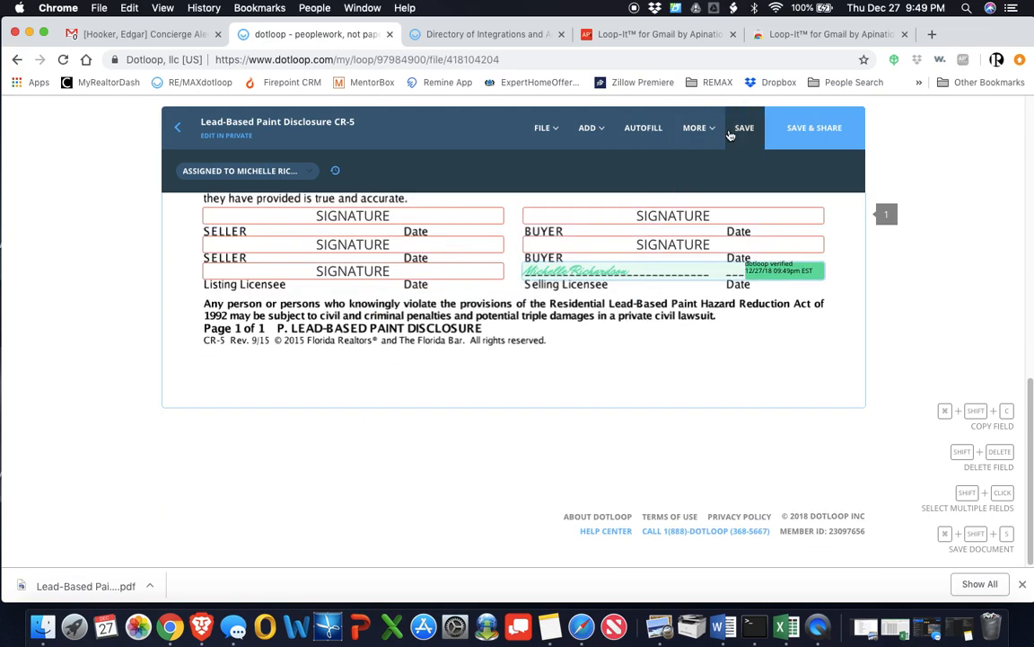
pyautogui.click(744, 129)
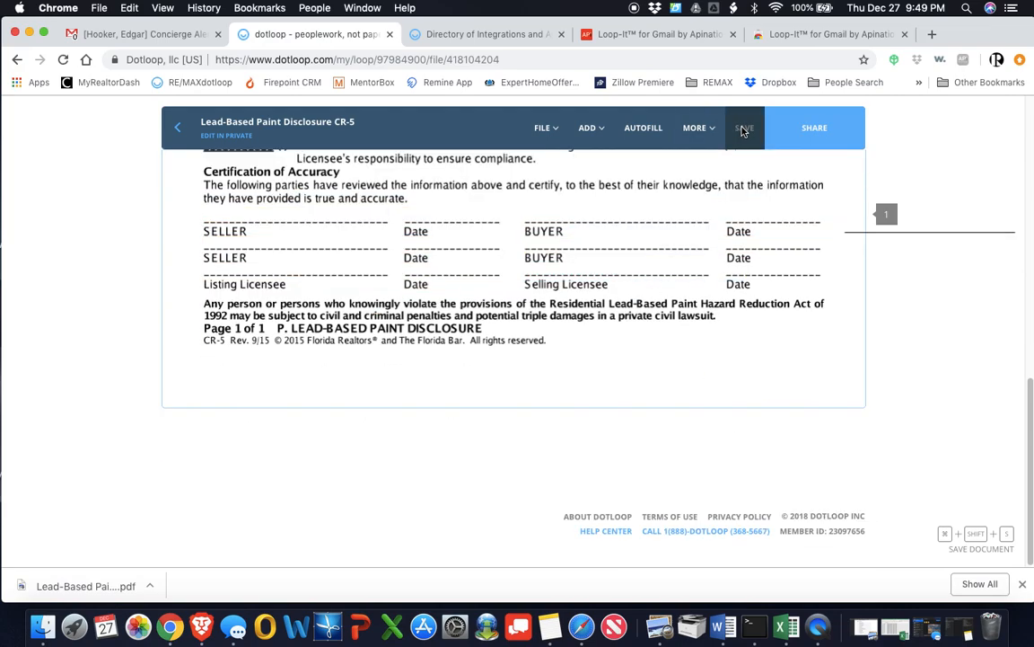
# Step: Return to the loop, open FHA / VA - CR-5 H, and run Autofill on it without entering any details
pyautogui.click(177, 127)
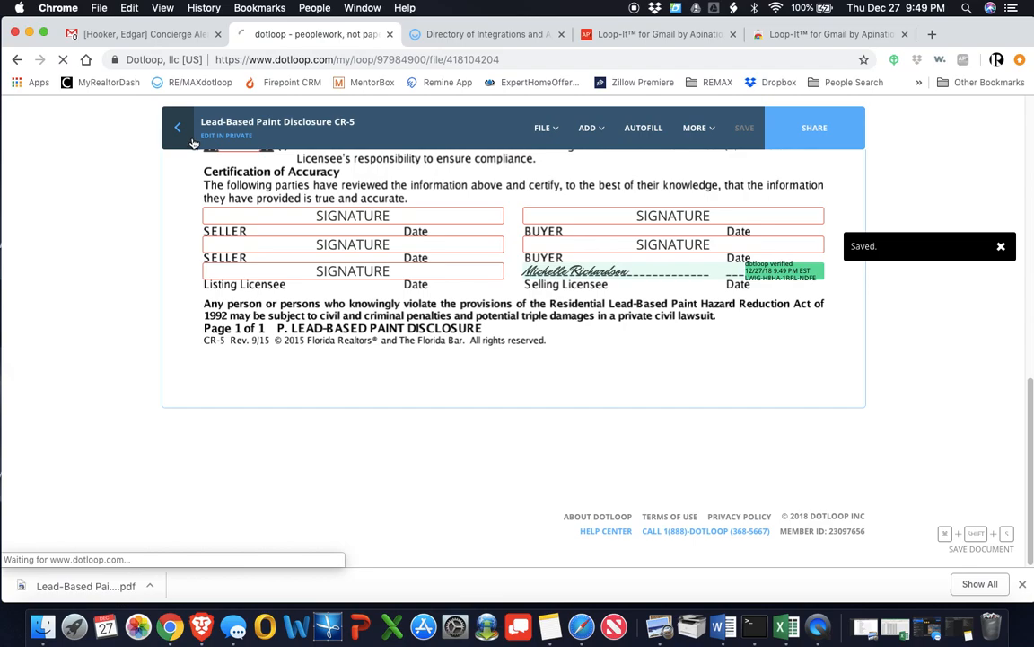
pyautogui.scroll(-2, 547, 354)
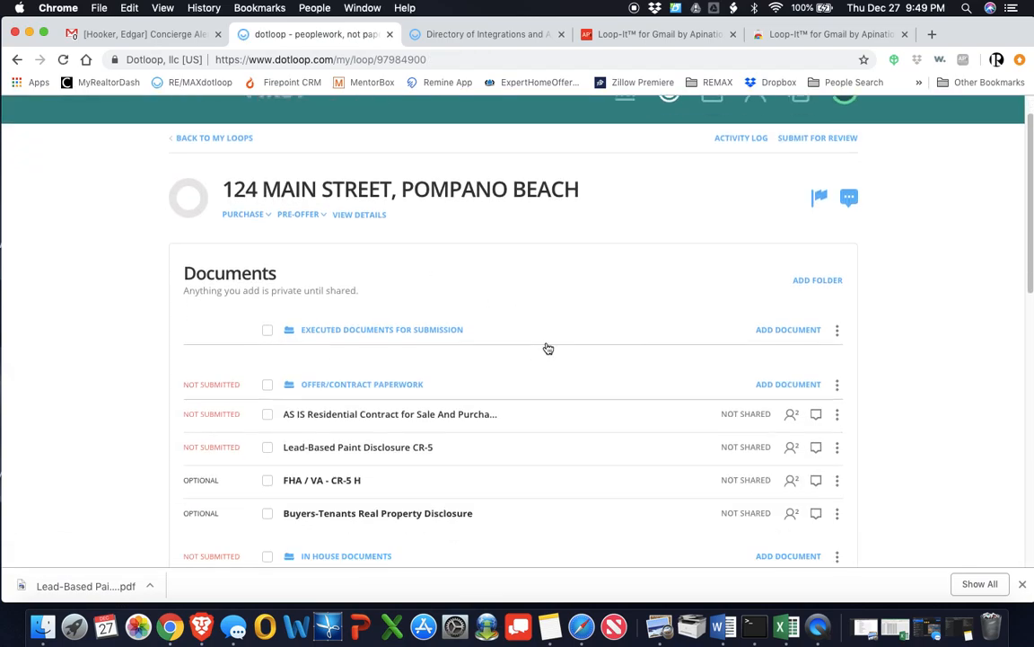
pyautogui.click(466, 436)
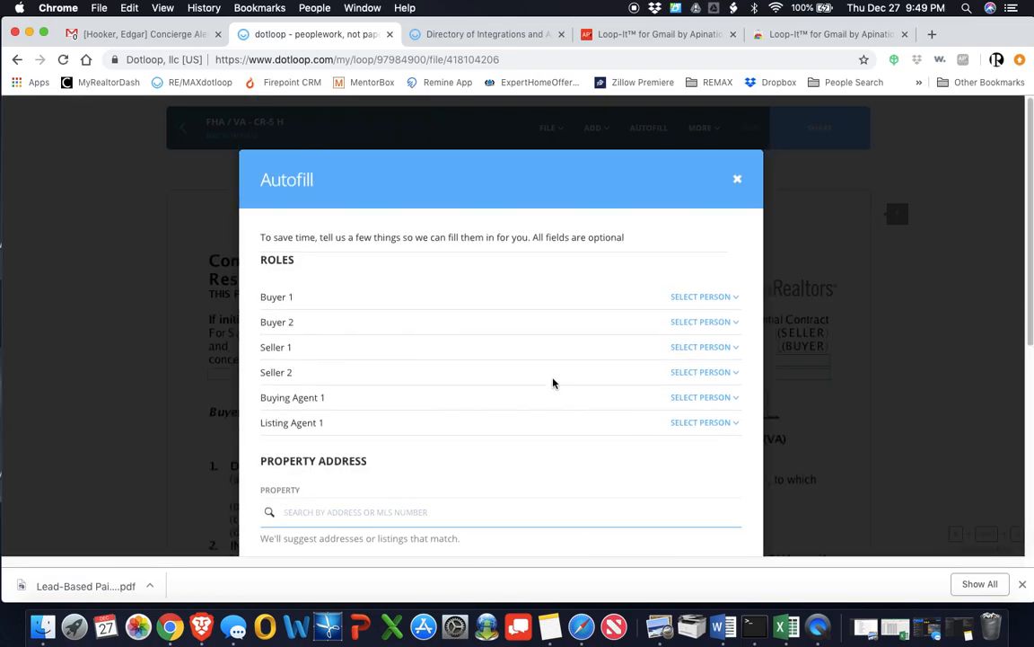
pyautogui.scroll(-3, 561, 382)
pyautogui.scroll(-4, 569, 378)
pyautogui.click(664, 449)
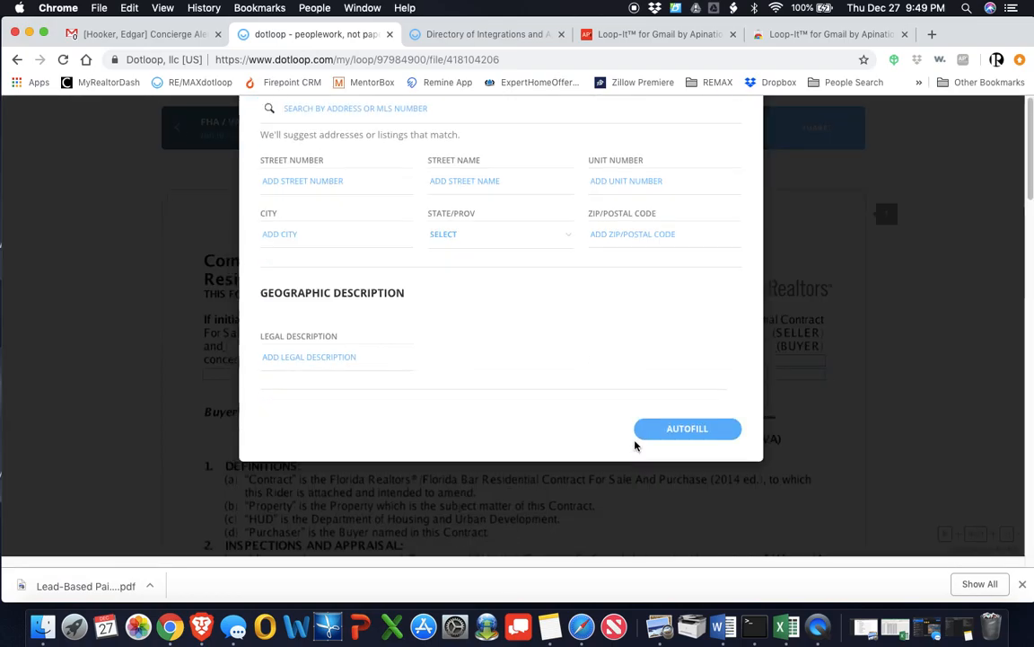
# Step: Enter the placeholder "FADFASDF" as the seller in the rider's opening paragraph
pyautogui.click(547, 337)
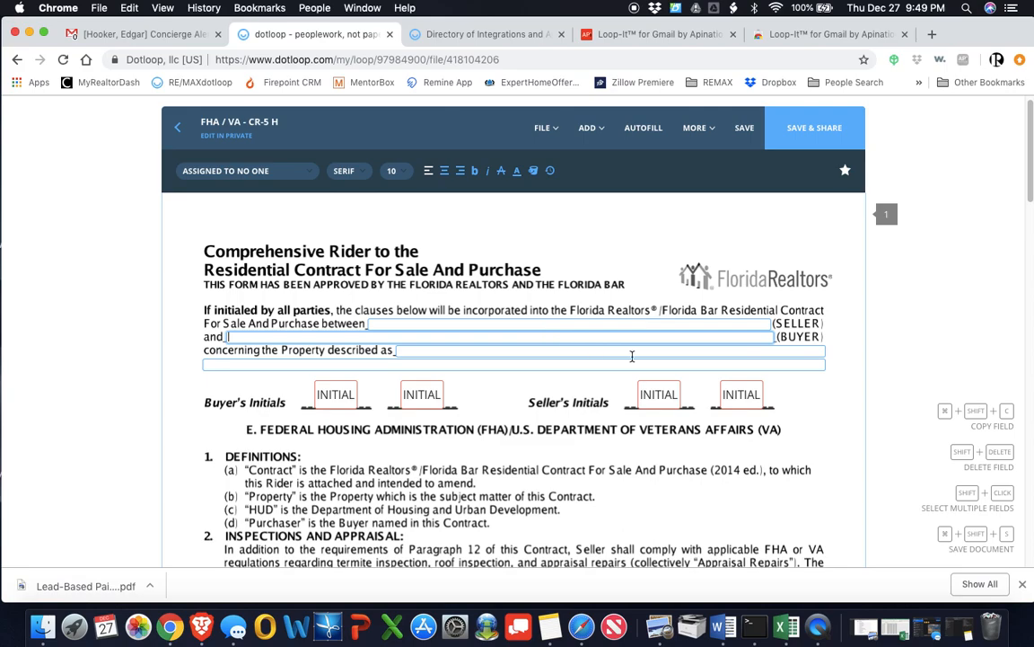
pyautogui.scroll(-1, 553, 371)
pyautogui.click(605, 307)
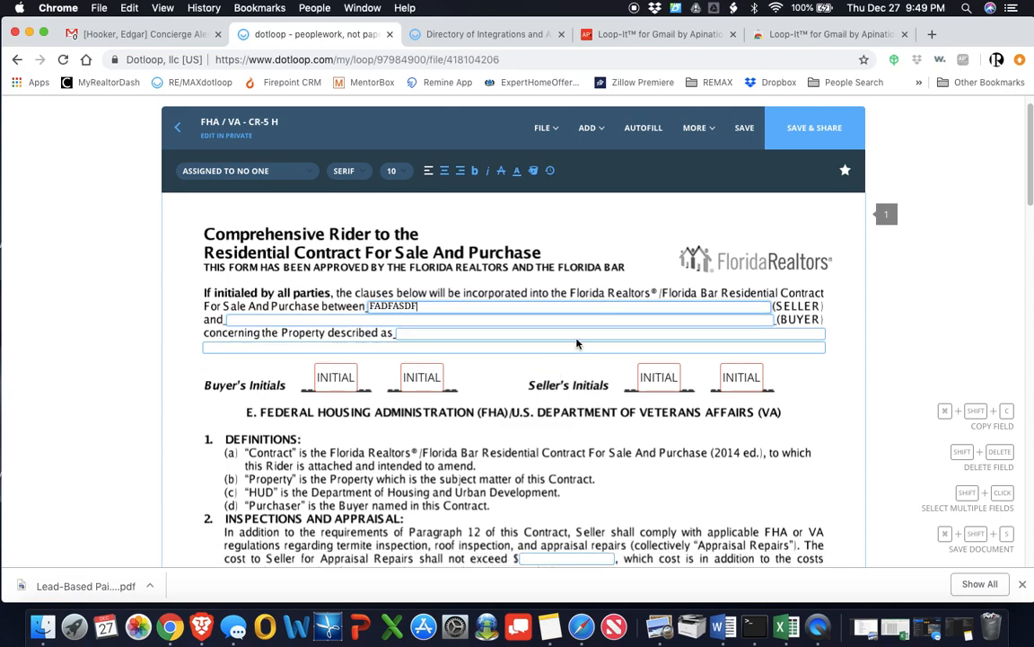
# Step: Set the seller's appraisal repair limit in paragraph 2 to 1000.00 and the minimum appraised value in paragraph 3 to 75.00
pyautogui.scroll(-5, 584, 343)
pyautogui.scroll(-2, 604, 340)
pyautogui.click(585, 361)
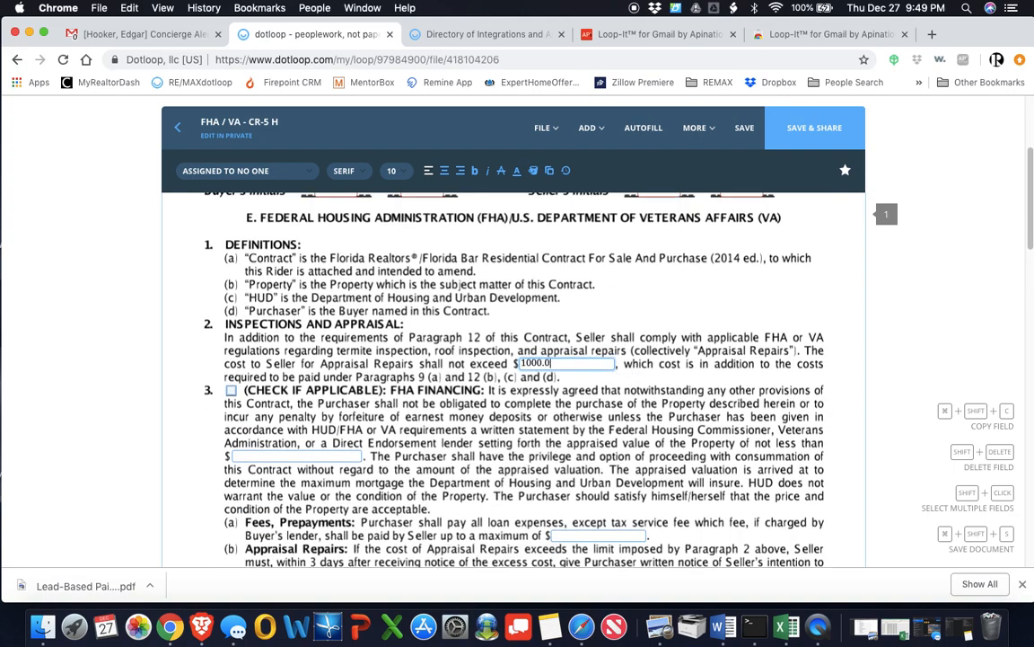
pyautogui.write('1000.00')
pyautogui.click(359, 456)
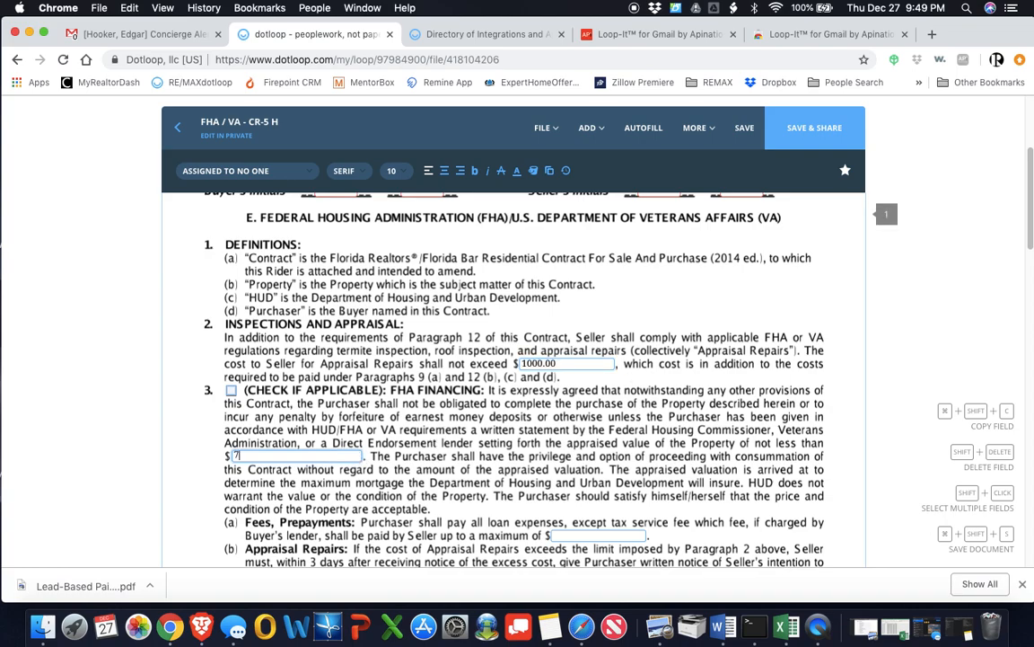
pyautogui.click(650, 410)
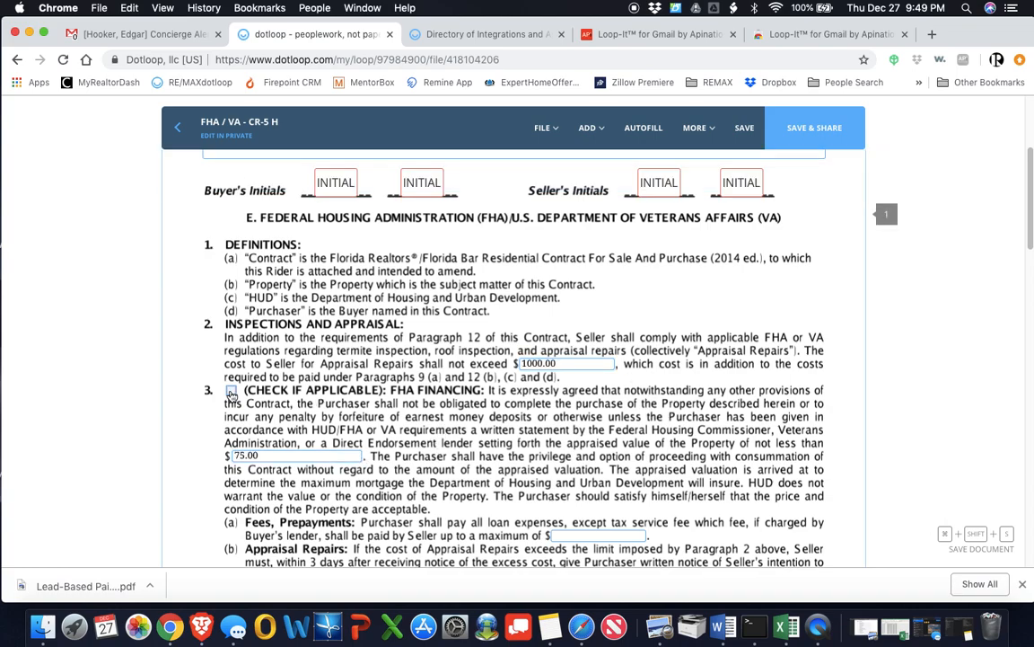
# Step: Tick the VA Financing checkbox in paragraph 4 of the rider
pyautogui.scroll(-5, 539, 413)
pyautogui.scroll(-2, 500, 418)
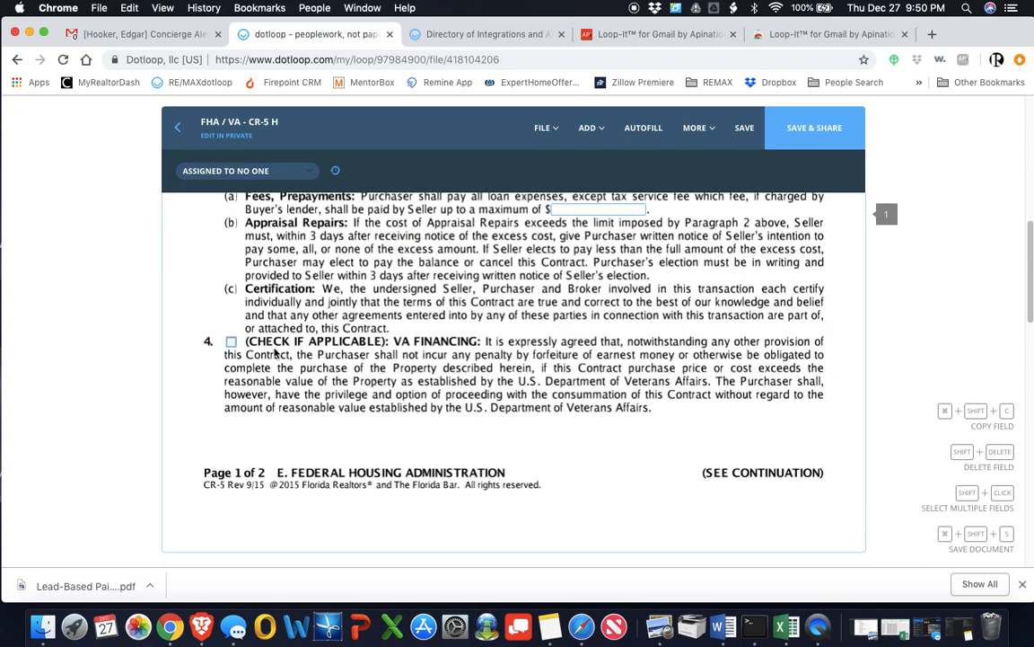
pyautogui.click(231, 341)
# Step: Assign the Broker signature field below the sellers to the agent's own name, sign it with the adopted signature, and save the rider
pyautogui.scroll(-10, 530, 401)
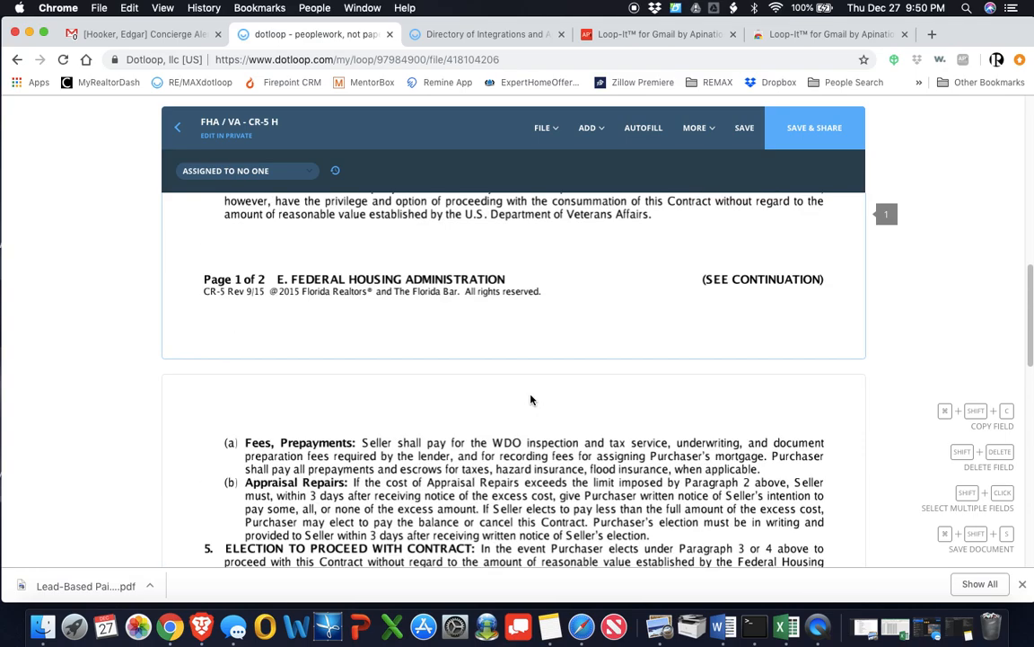
pyautogui.scroll(-2, 530, 402)
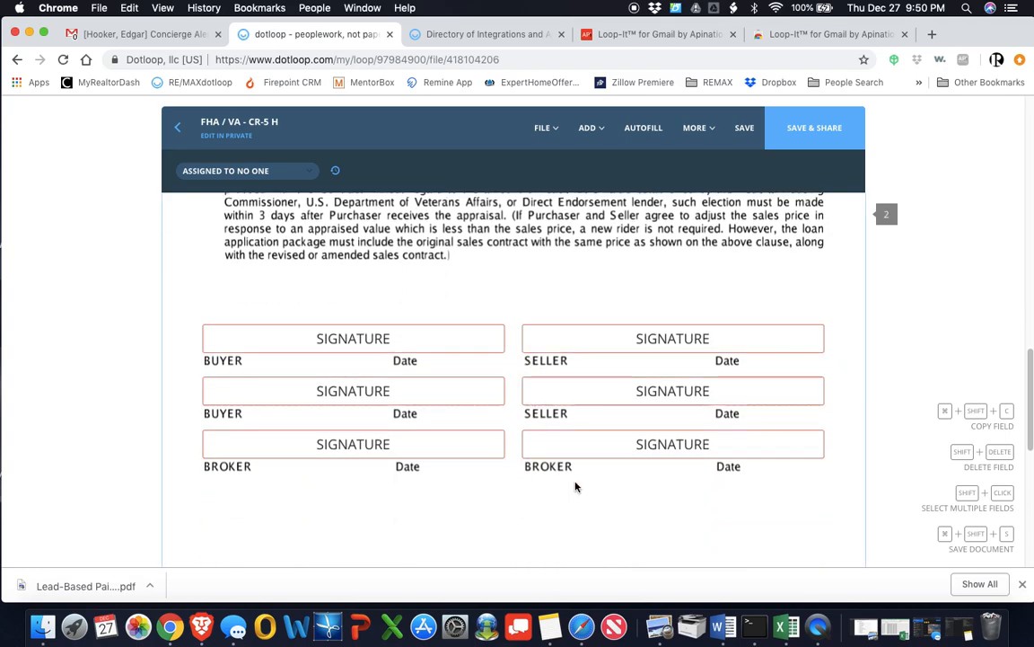
pyautogui.click(214, 170)
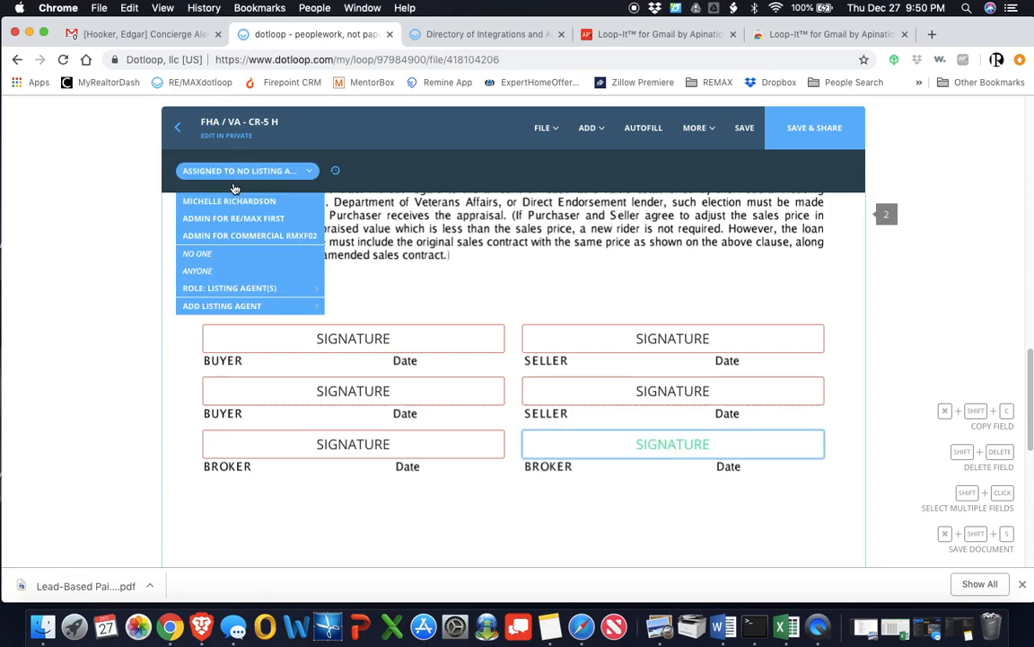
pyautogui.click(232, 201)
pyautogui.click(673, 443)
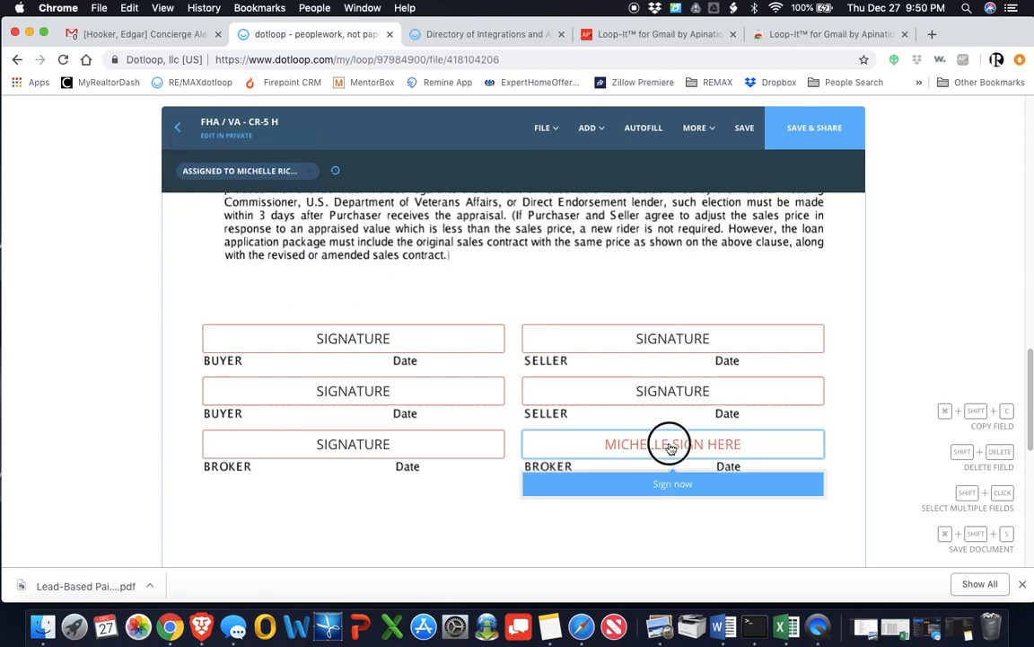
pyautogui.click(672, 482)
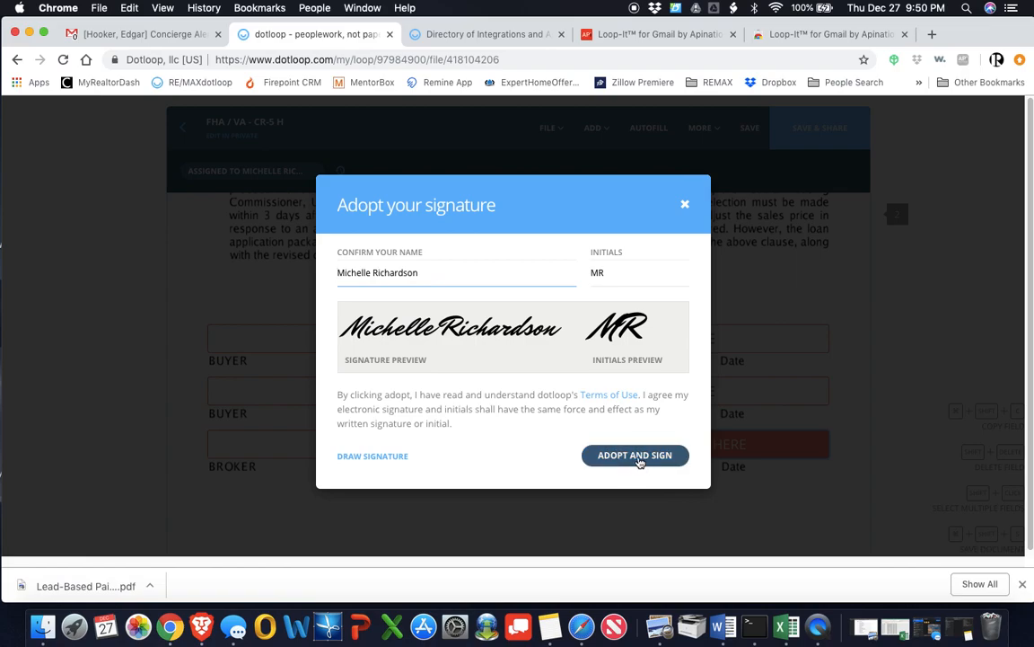
pyautogui.click(638, 457)
pyautogui.click(745, 128)
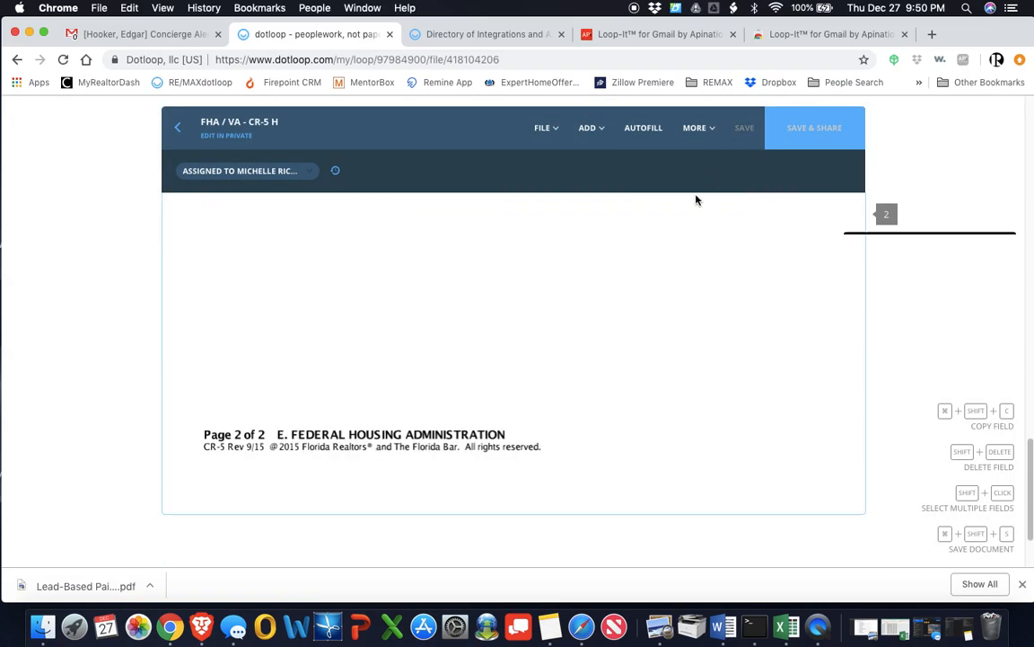
# Step: Return to the loop, open Buyers-Tenants Real Property Disclosure, and run Autofill on it without selecting any buyers
pyautogui.click(178, 127)
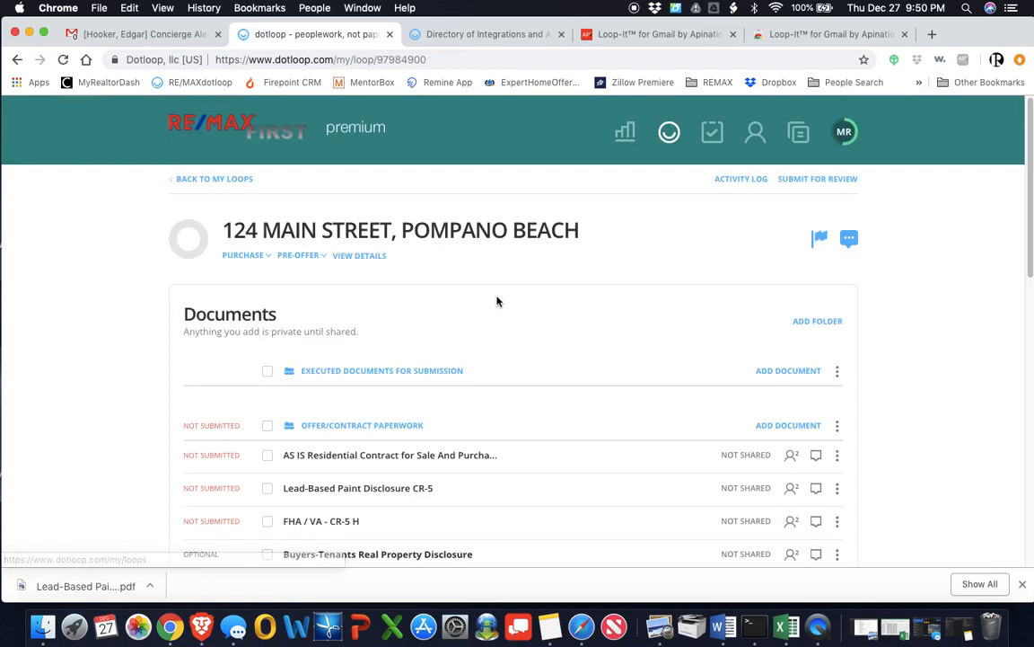
pyautogui.scroll(-2, 498, 300)
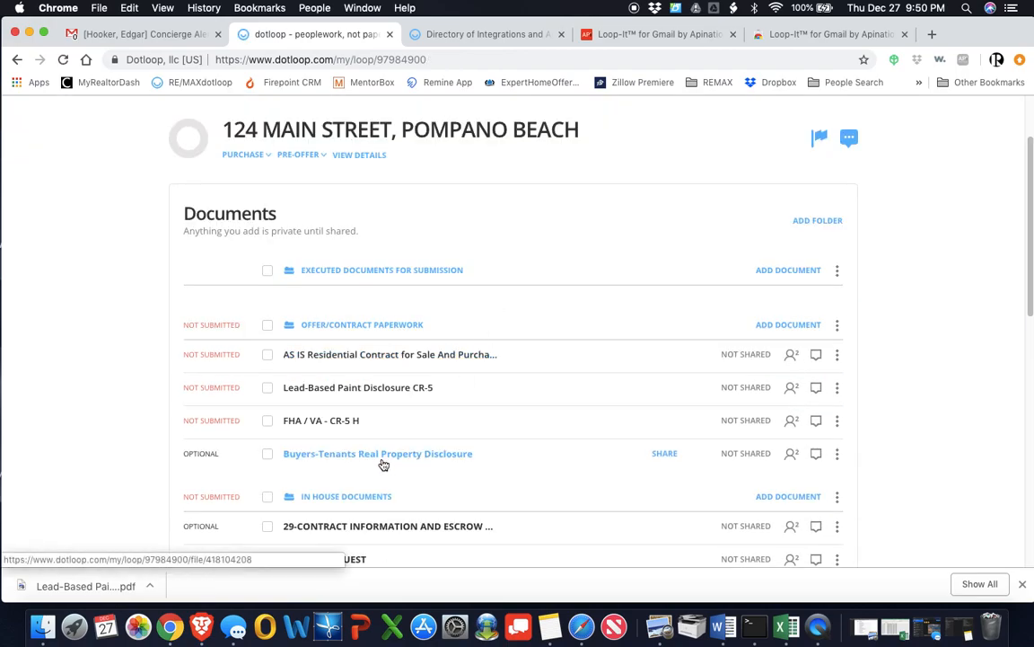
pyautogui.click(443, 462)
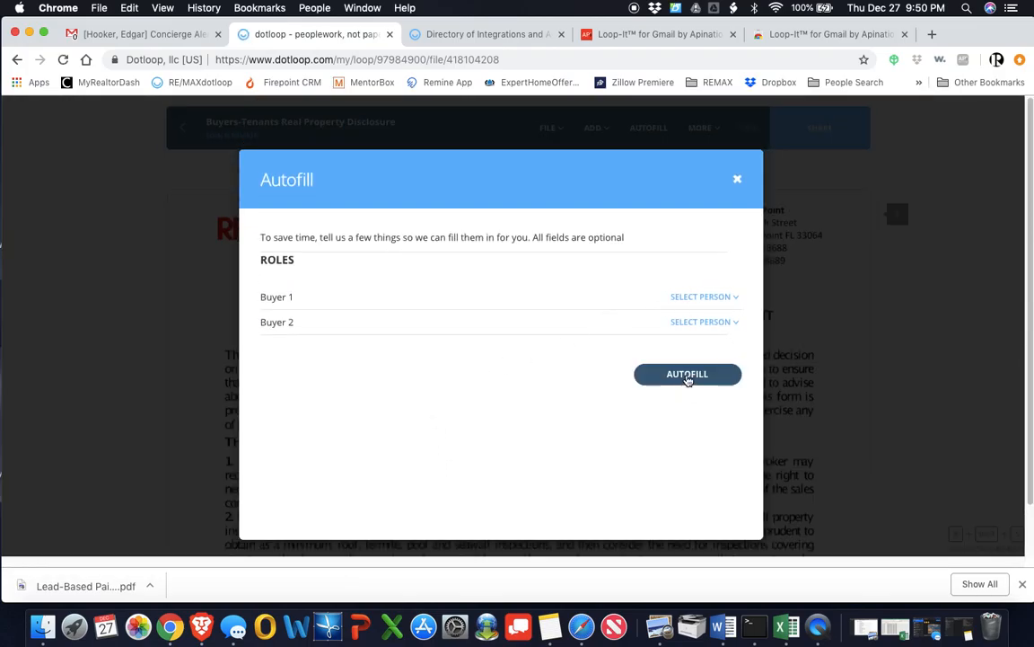
pyautogui.click(688, 375)
# Step: Set the professional fee in section 15 on page 2 to 295.00
pyautogui.scroll(-20, 634, 418)
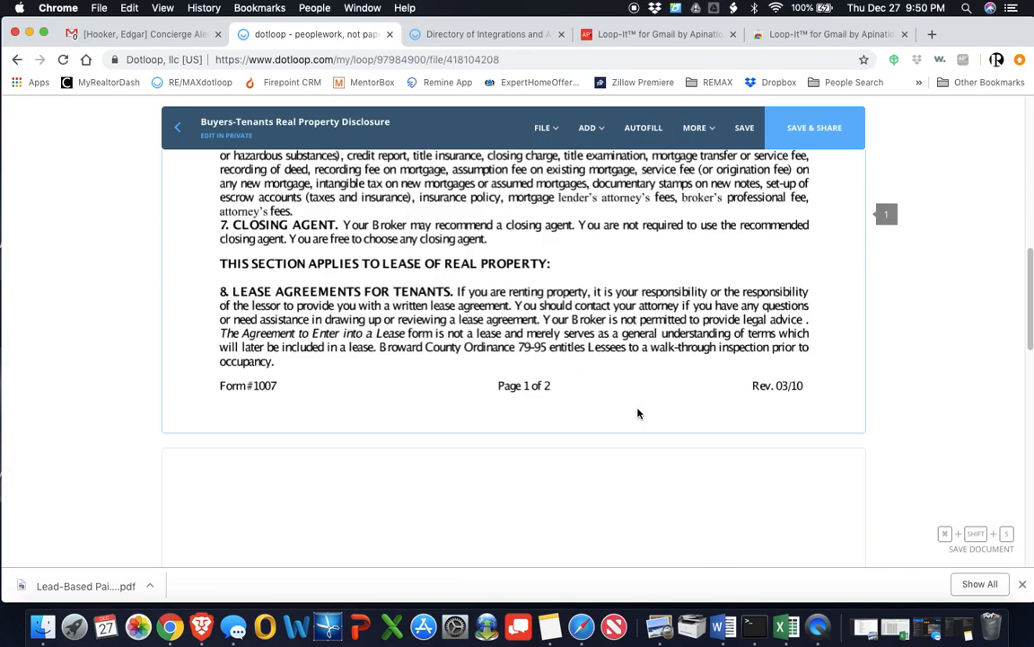
pyautogui.scroll(-5, 639, 413)
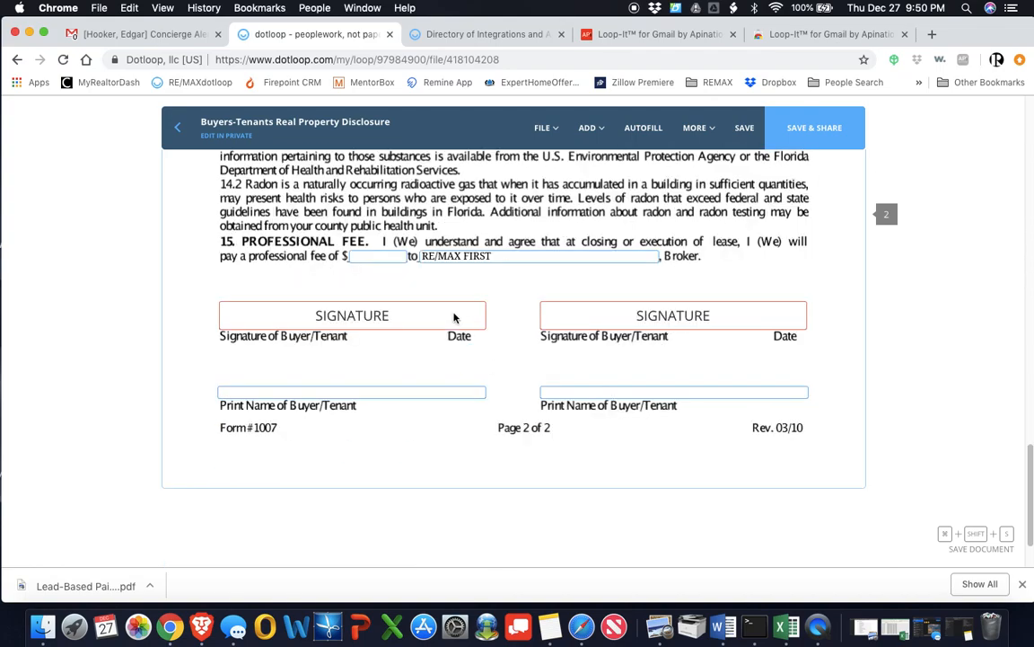
pyautogui.click(384, 258)
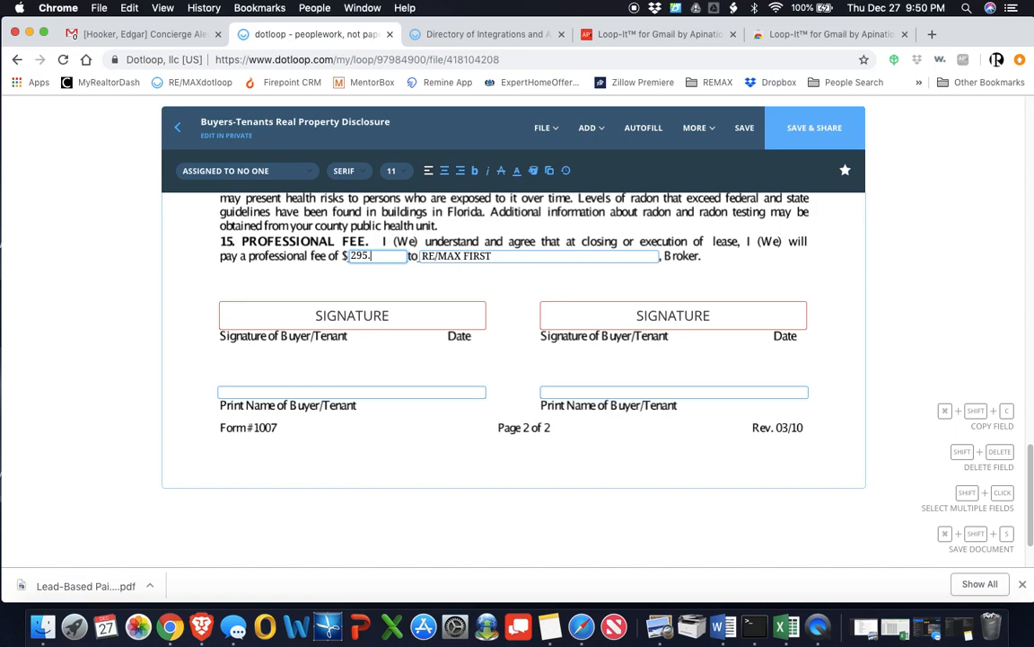
pyautogui.click(474, 281)
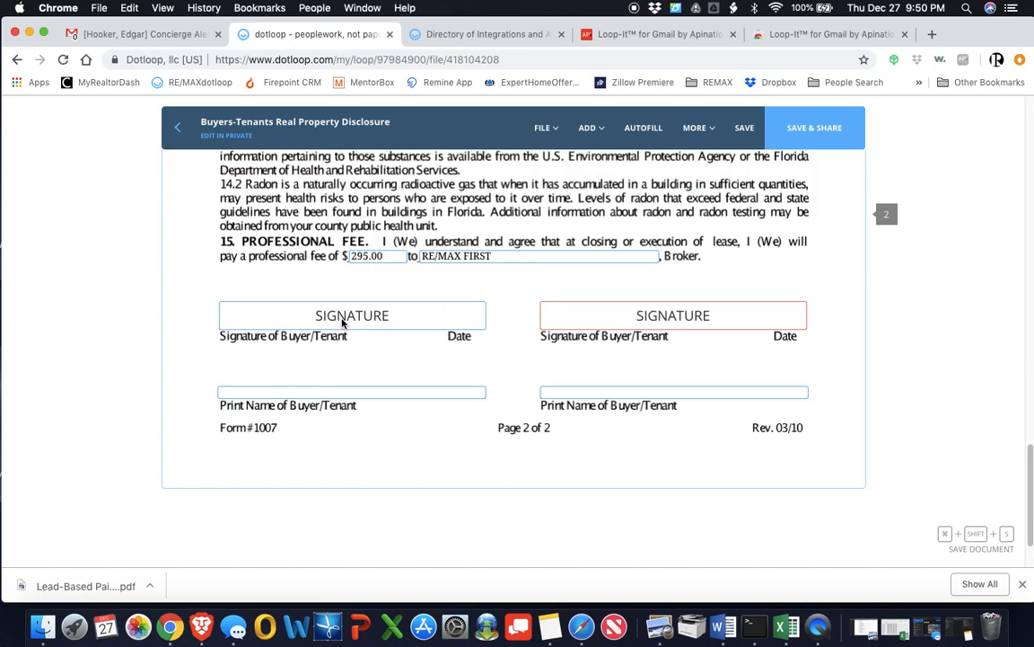
# Step: Enter "BUYER NAME" as the first buyer/tenant's printed name and save the disclosure
pyautogui.click(339, 392)
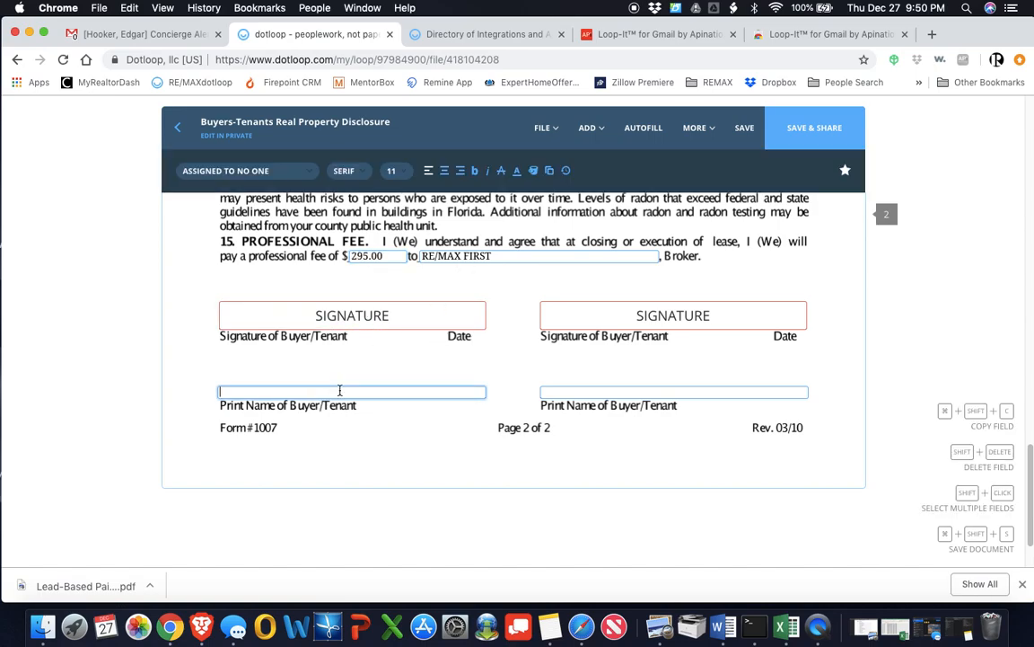
pyautogui.write('BUYER NAME')
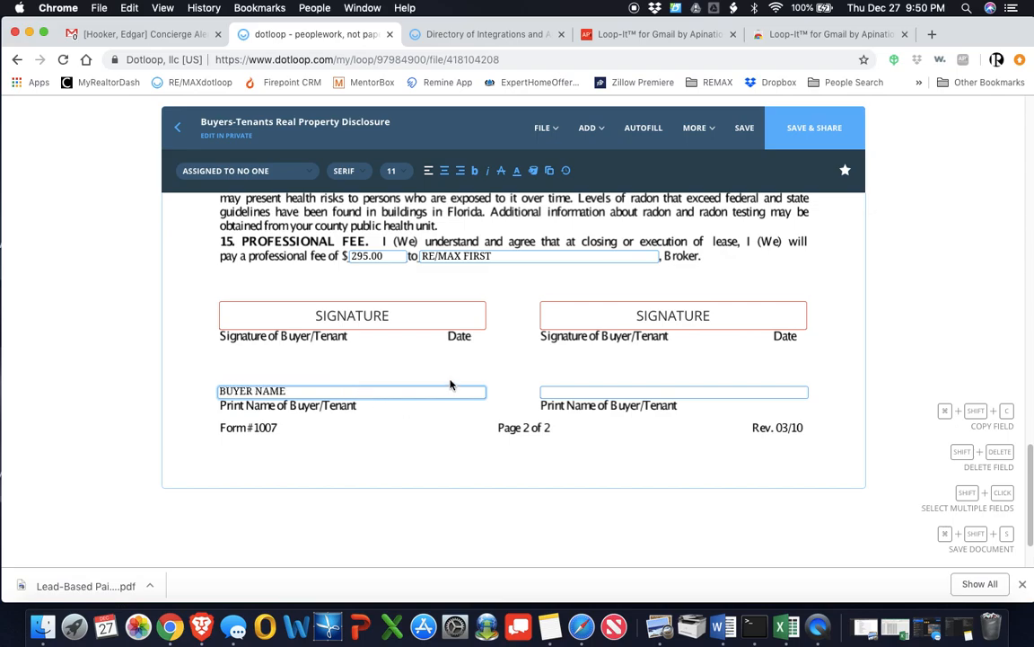
pyautogui.click(744, 128)
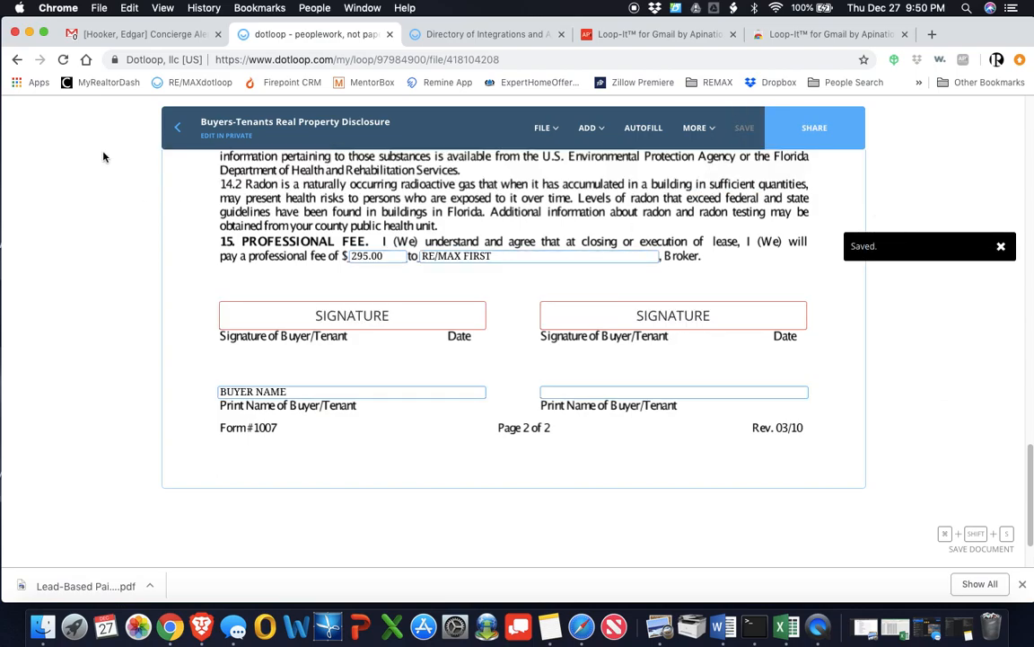
# Step: Return to the loop and select all four documents in the Offer/Contract Paperwork folder
pyautogui.click(180, 132)
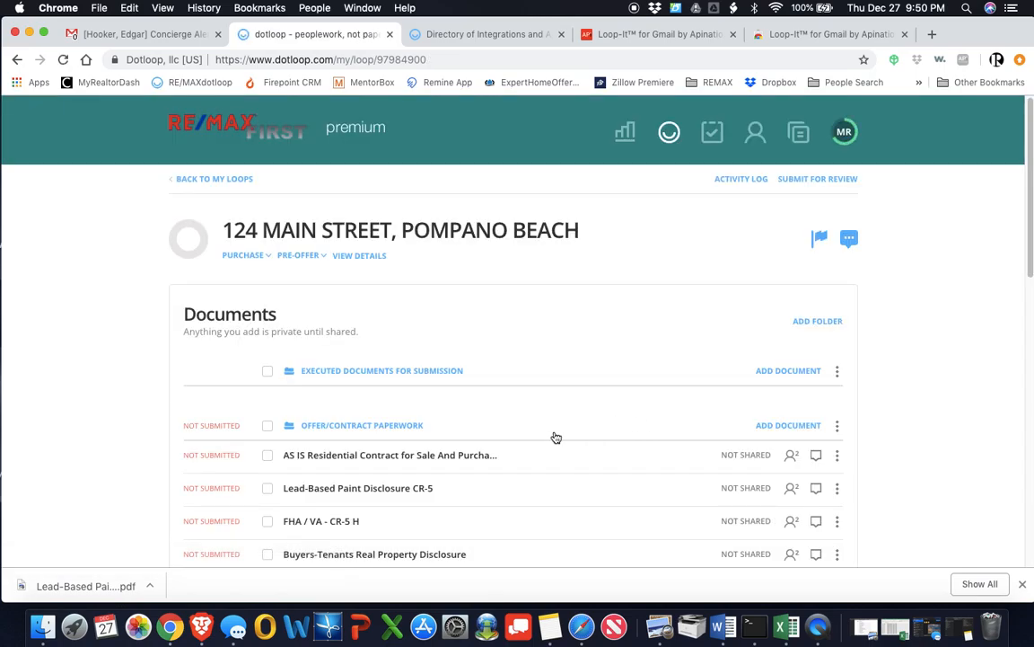
pyautogui.scroll(-5, 554, 428)
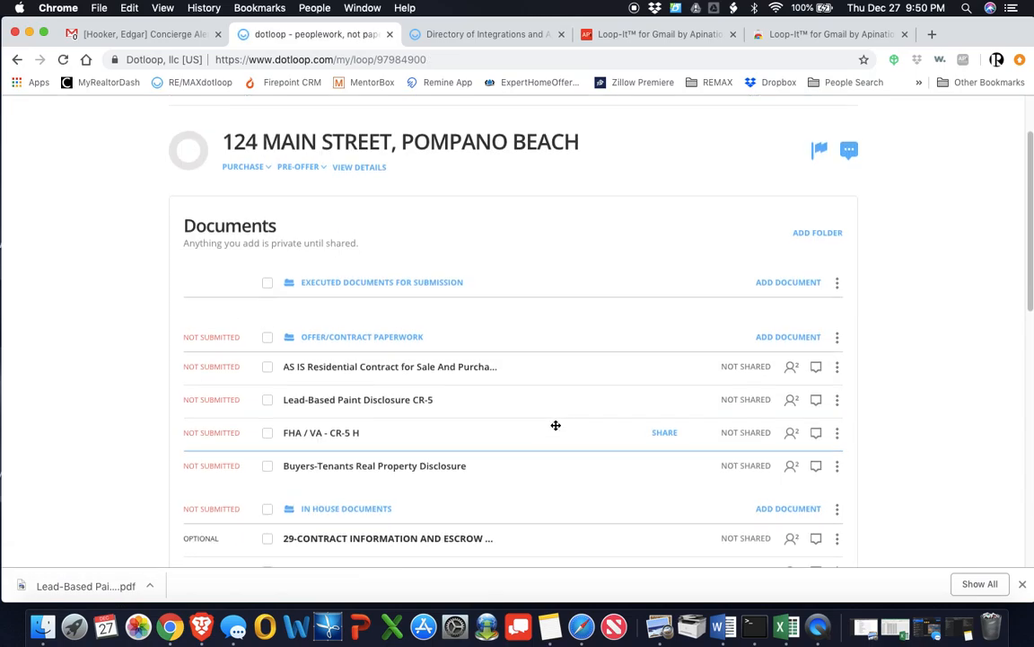
pyautogui.scroll(1, 557, 422)
pyautogui.scroll(1, 588, 416)
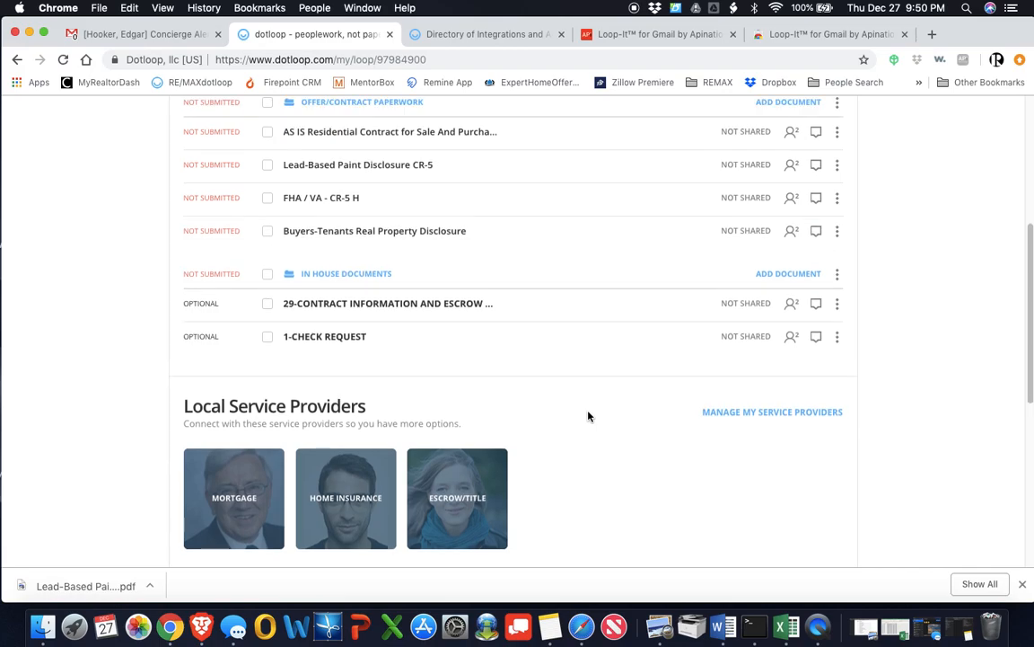
pyautogui.click(267, 153)
pyautogui.click(268, 185)
pyautogui.click(268, 218)
pyautogui.click(267, 251)
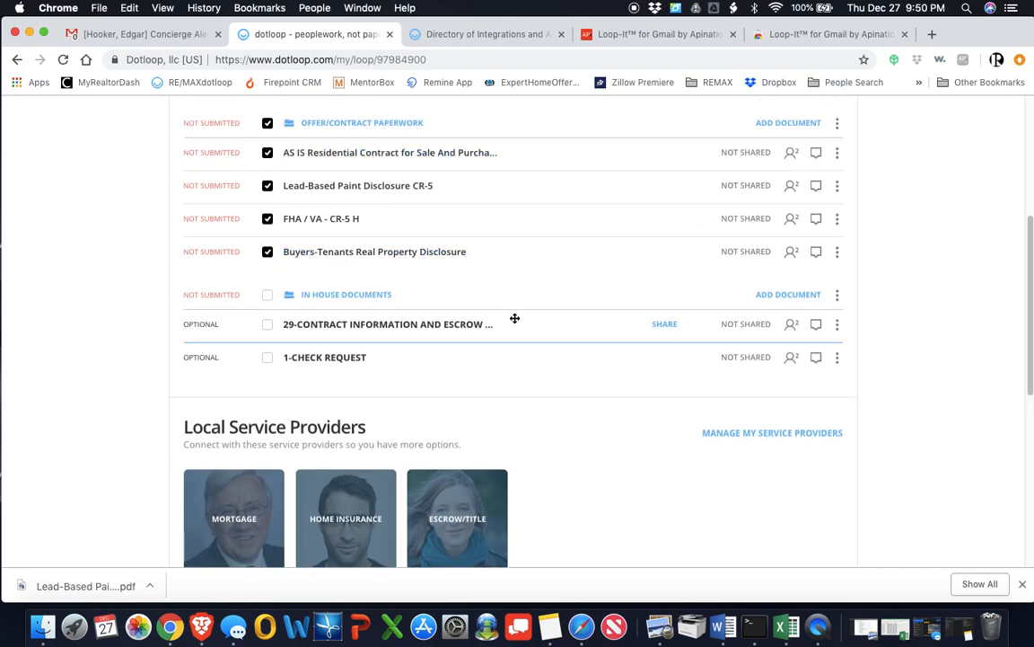
pyautogui.scroll(2, 514, 320)
pyautogui.scroll(3, 513, 318)
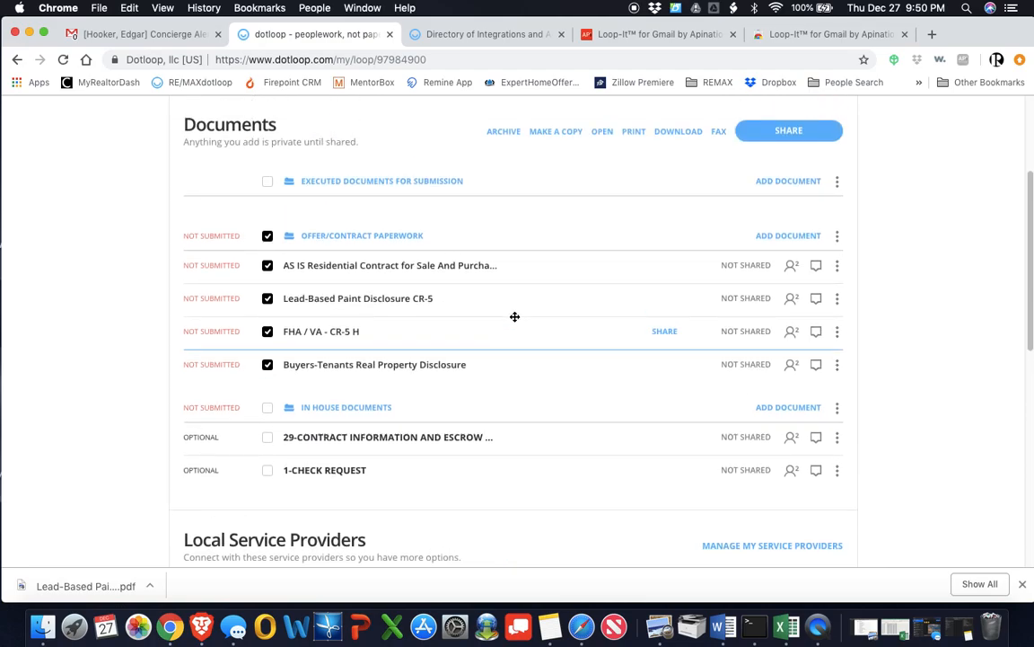
# Step: Fill in sharing for a saved contact with the PDF attached, message "AKJDLAFHELSADF" and Can Sign permission, and close it without sharing
pyautogui.click(752, 179)
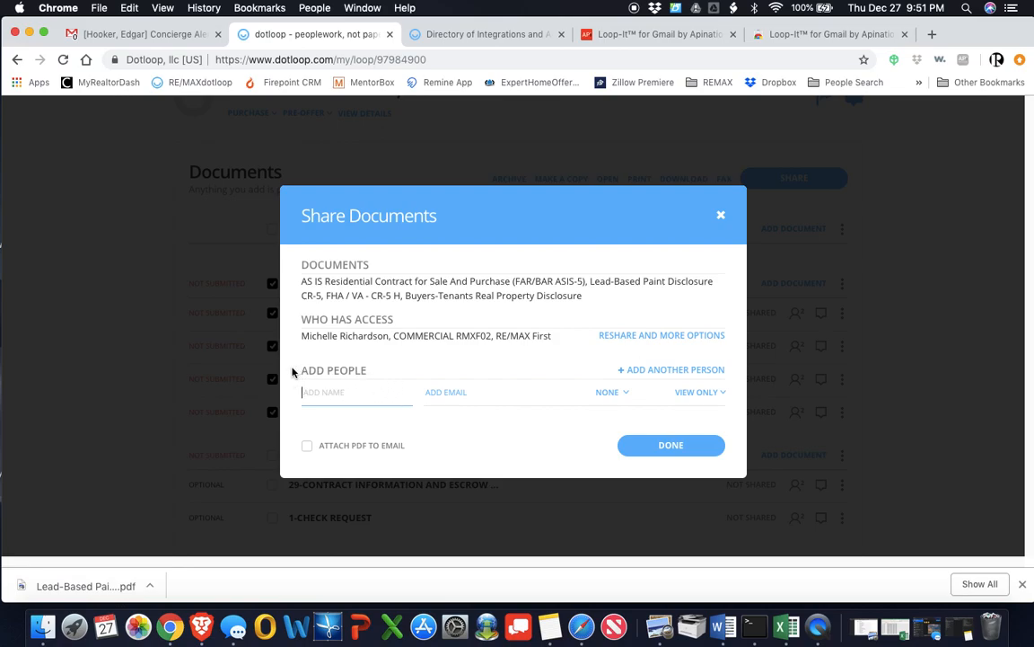
pyautogui.click(307, 446)
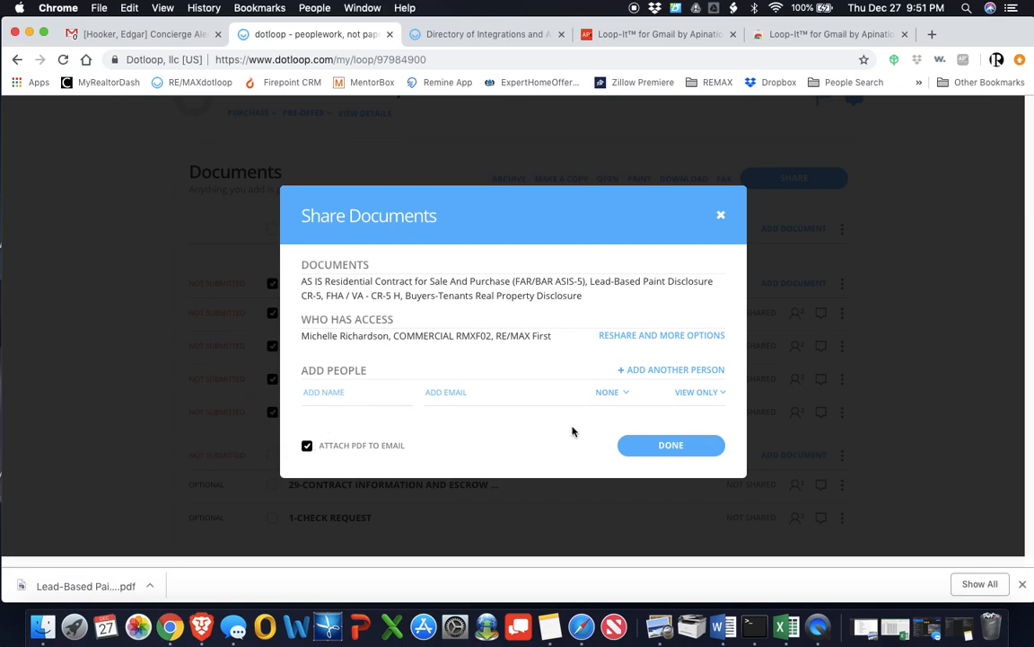
pyautogui.click(360, 396)
pyautogui.write('MT')
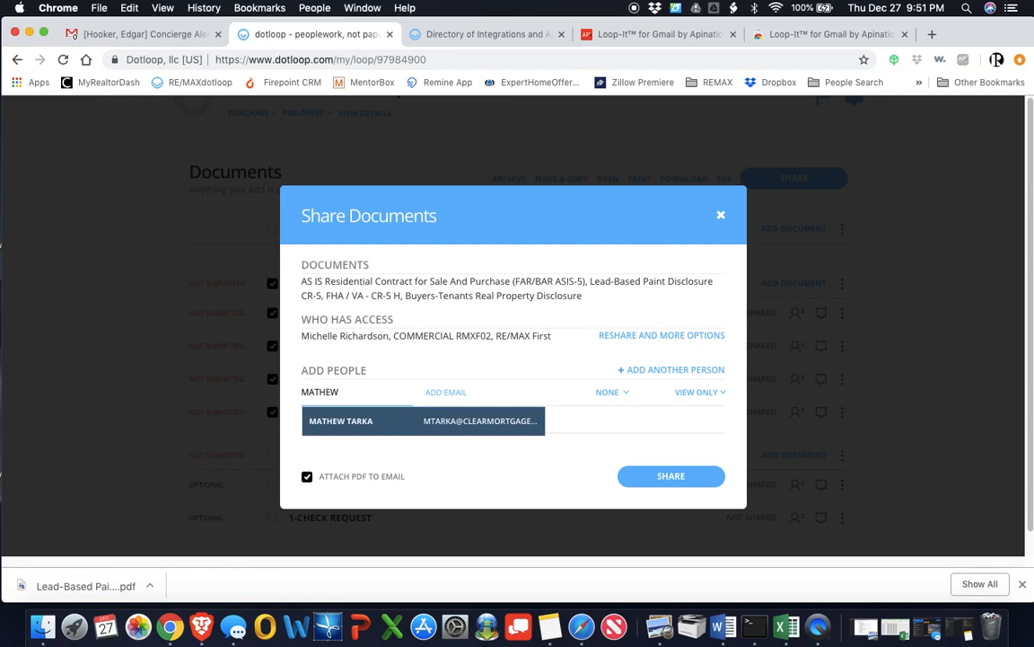
pyautogui.click(357, 431)
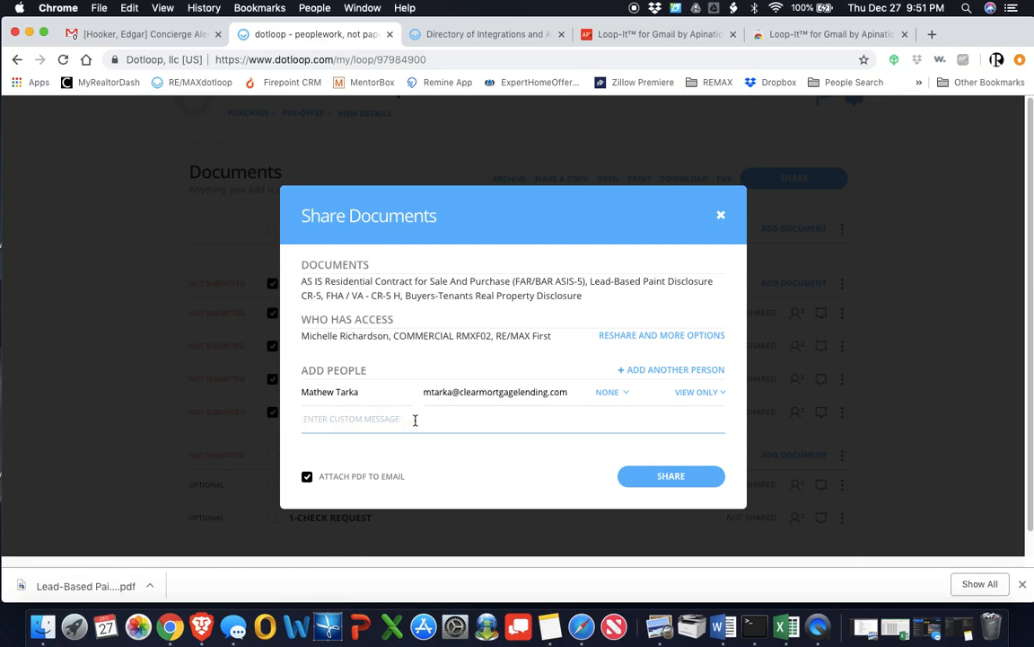
pyautogui.write('AKJDLAFHELSADF')
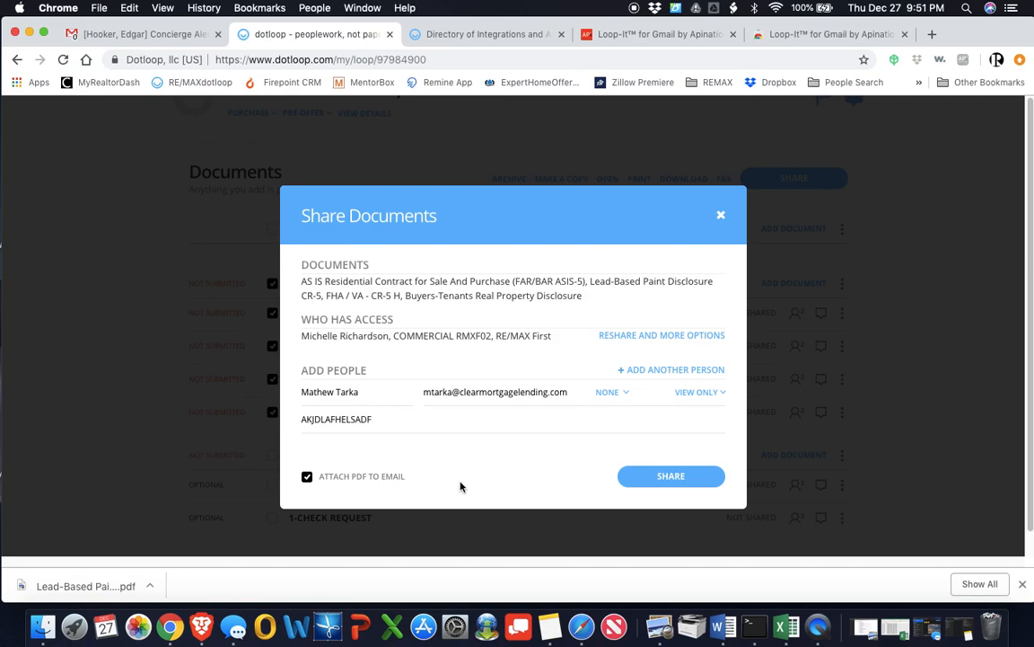
pyautogui.click(700, 391)
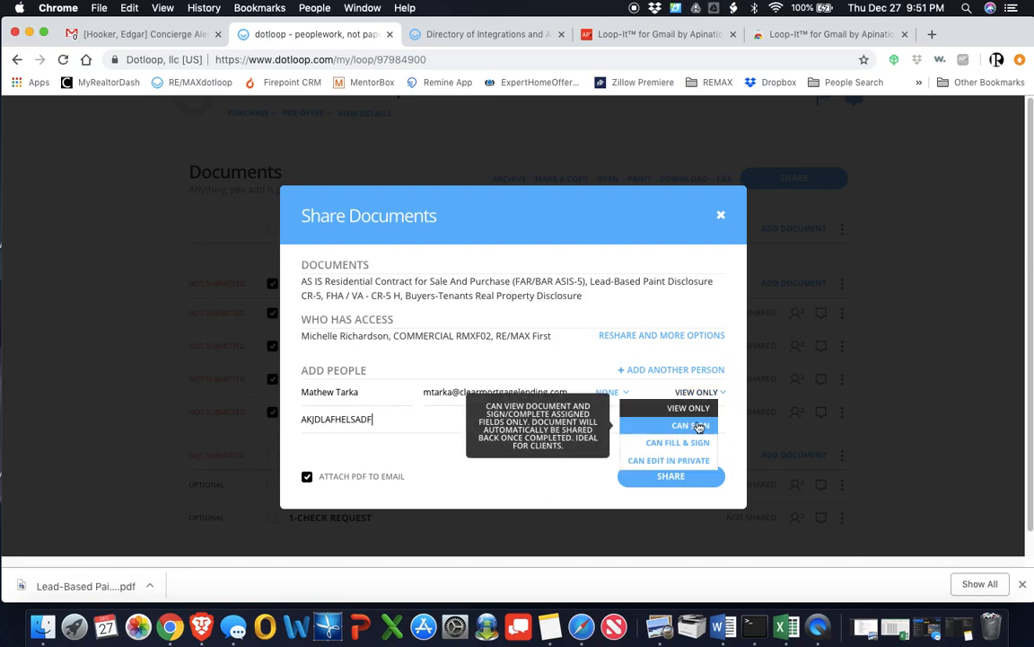
pyautogui.click(702, 428)
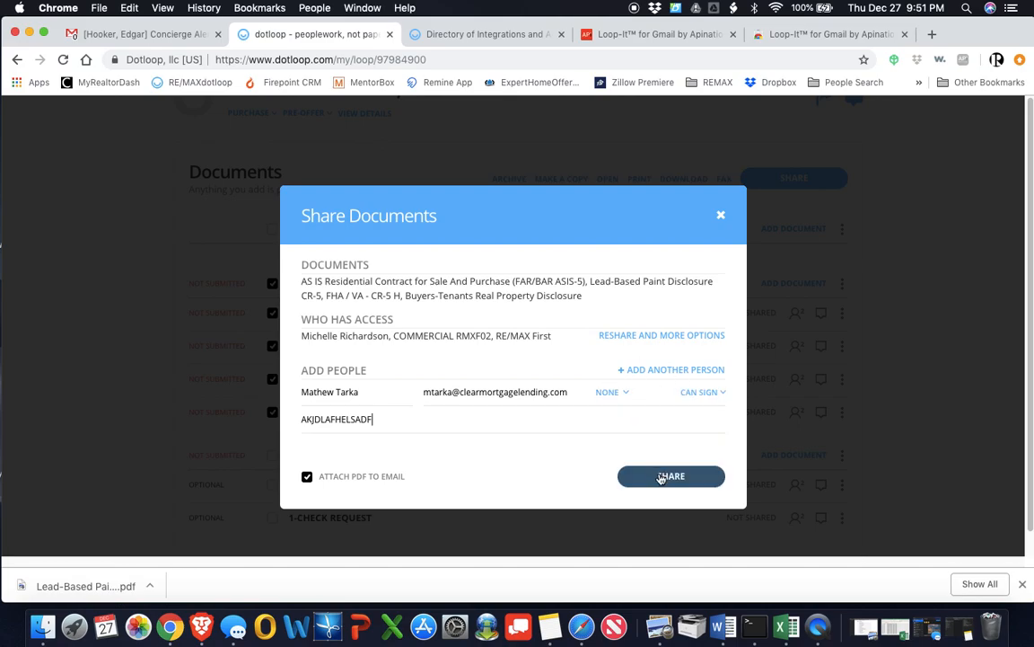
pyautogui.click(721, 215)
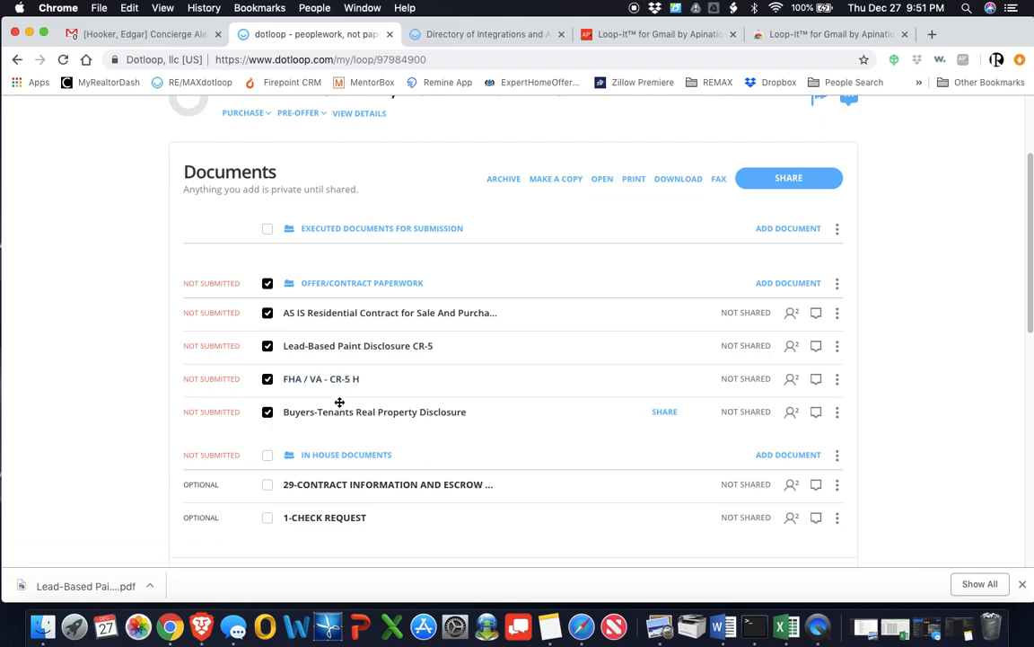
# Step: Start sharing the four selected offer documents again and add a different saved contact as recipient
pyautogui.click(268, 413)
pyautogui.click(268, 413)
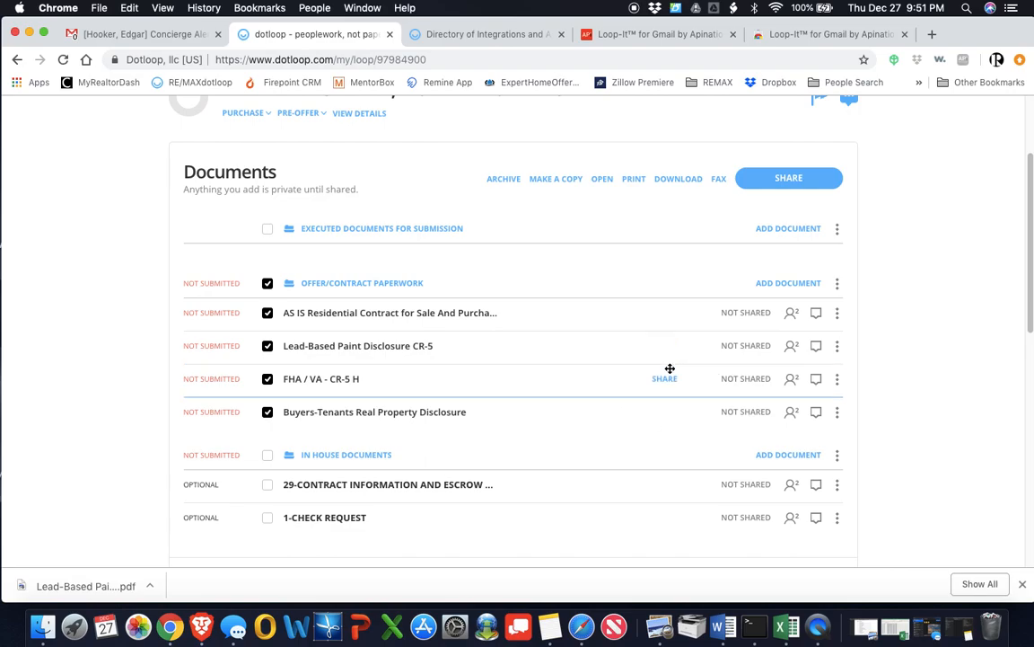
pyautogui.scroll(-1, 431, 350)
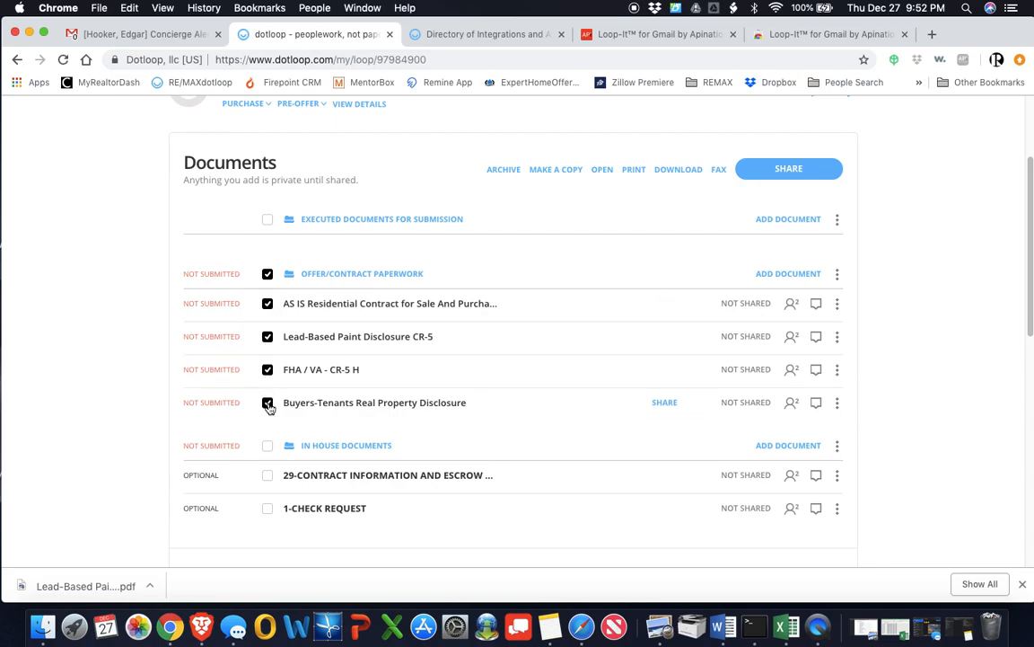
pyautogui.click(788, 168)
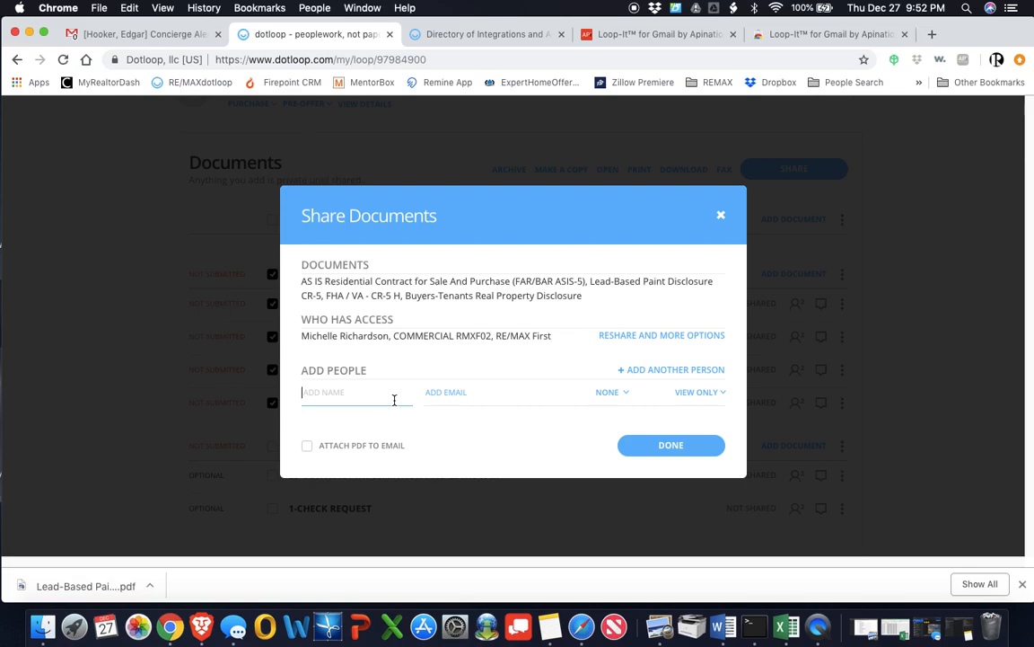
pyautogui.click(371, 402)
pyautogui.write('LESLE')
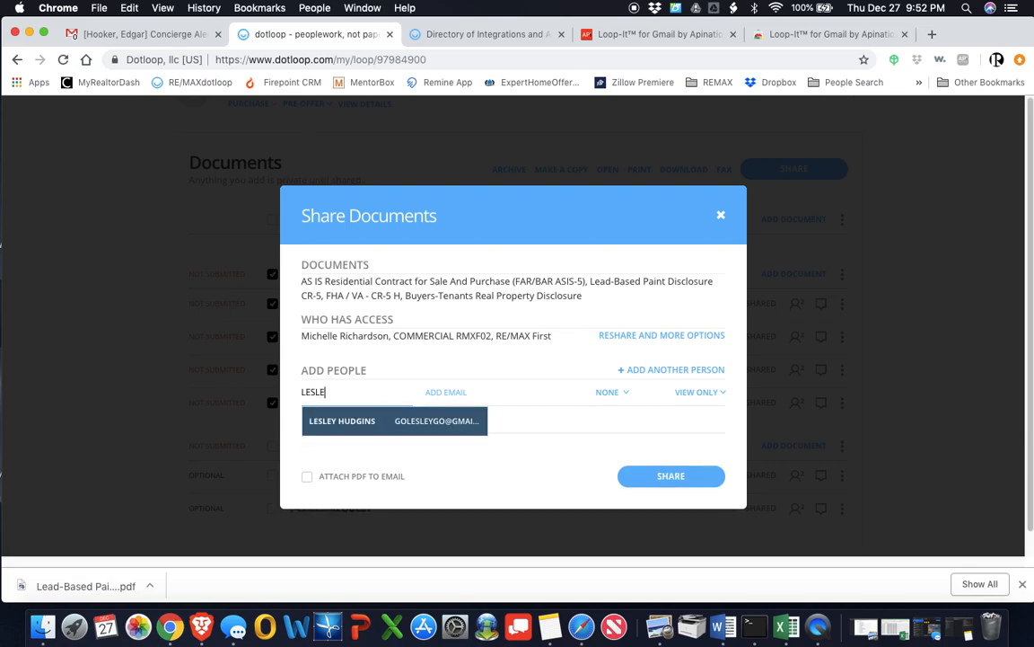
pyautogui.click(347, 420)
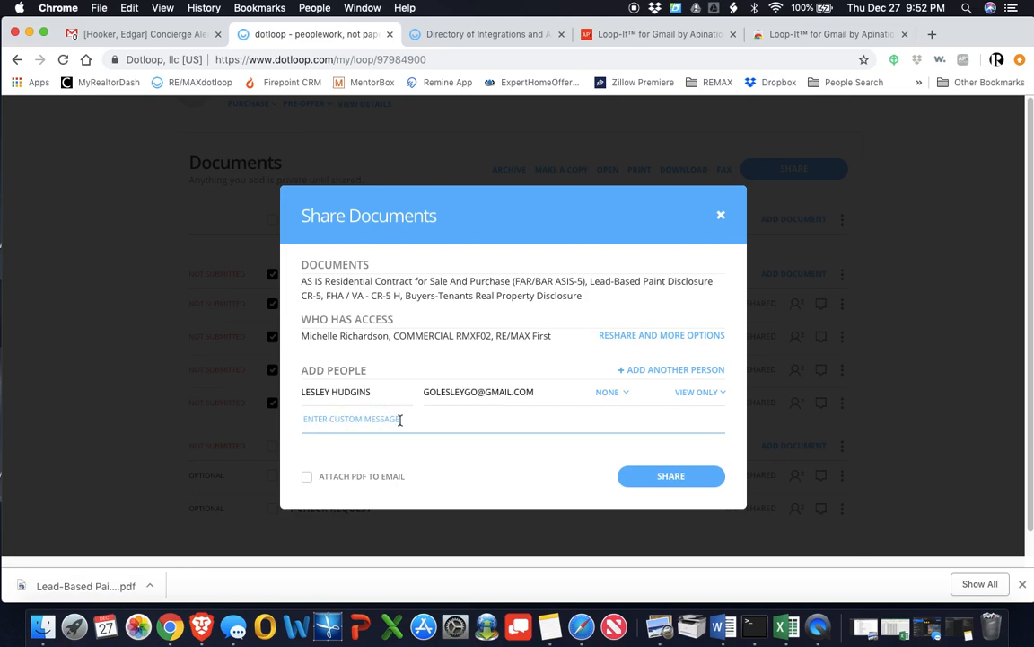
# Step: Give the recipient Can Sign permission, add the message "ASDFKJASDKLFJ" and attach the PDF, and close the dialog without sharing
pyautogui.click(689, 393)
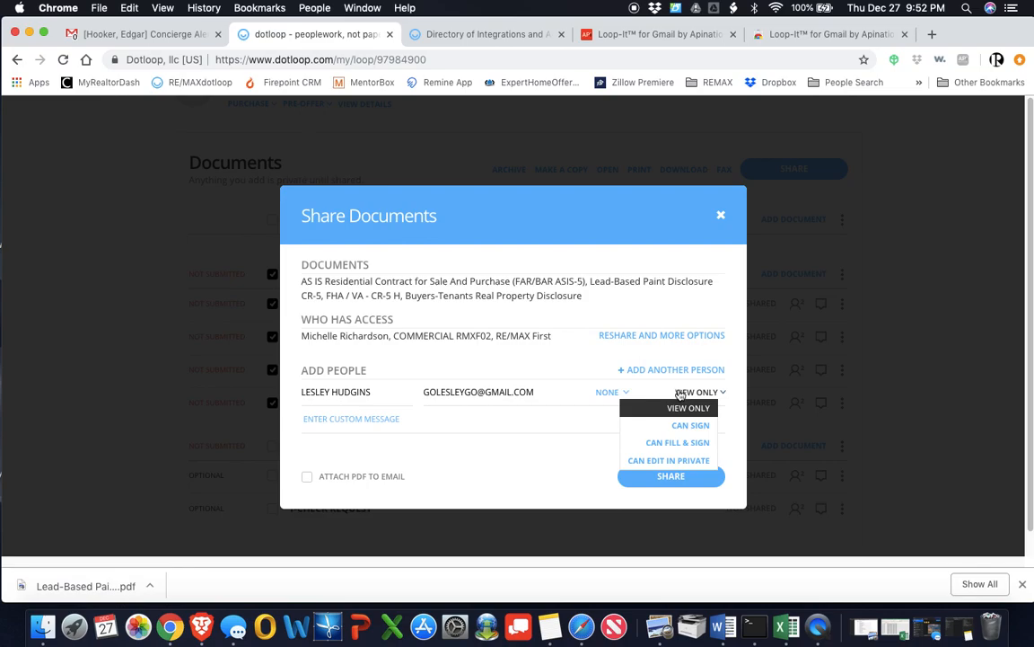
pyautogui.click(691, 425)
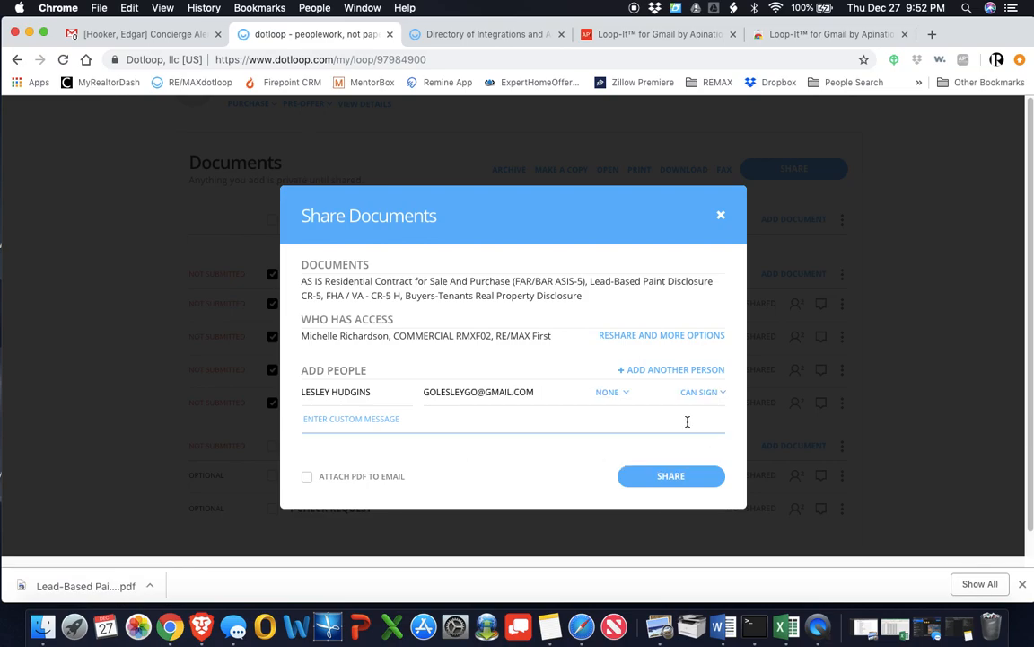
pyautogui.click(465, 422)
pyautogui.write('ASDFKJASDKLFJ')
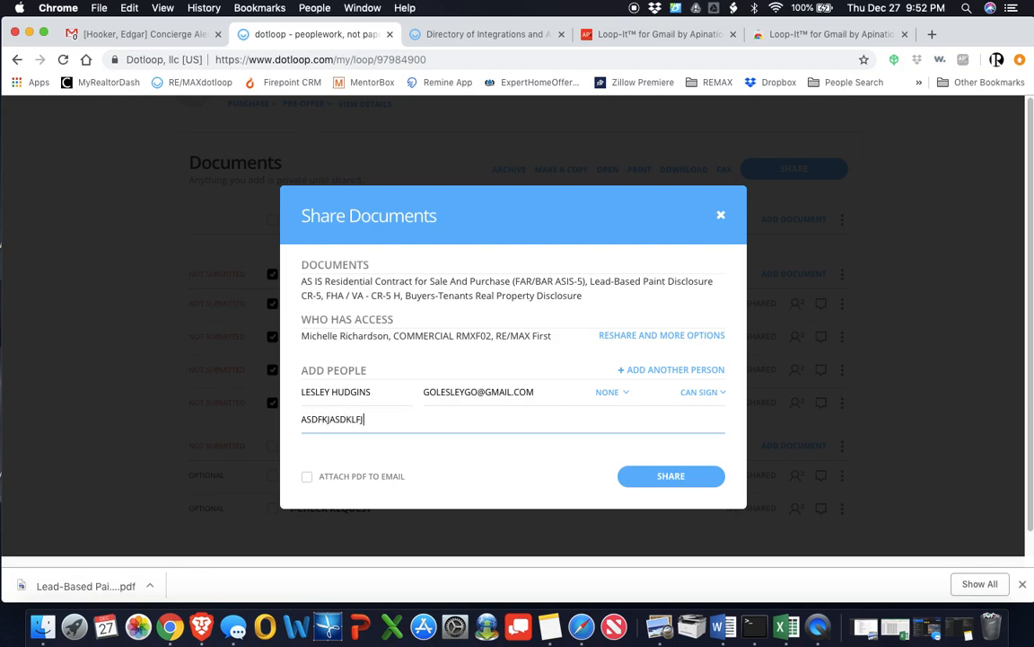
pyautogui.click(320, 485)
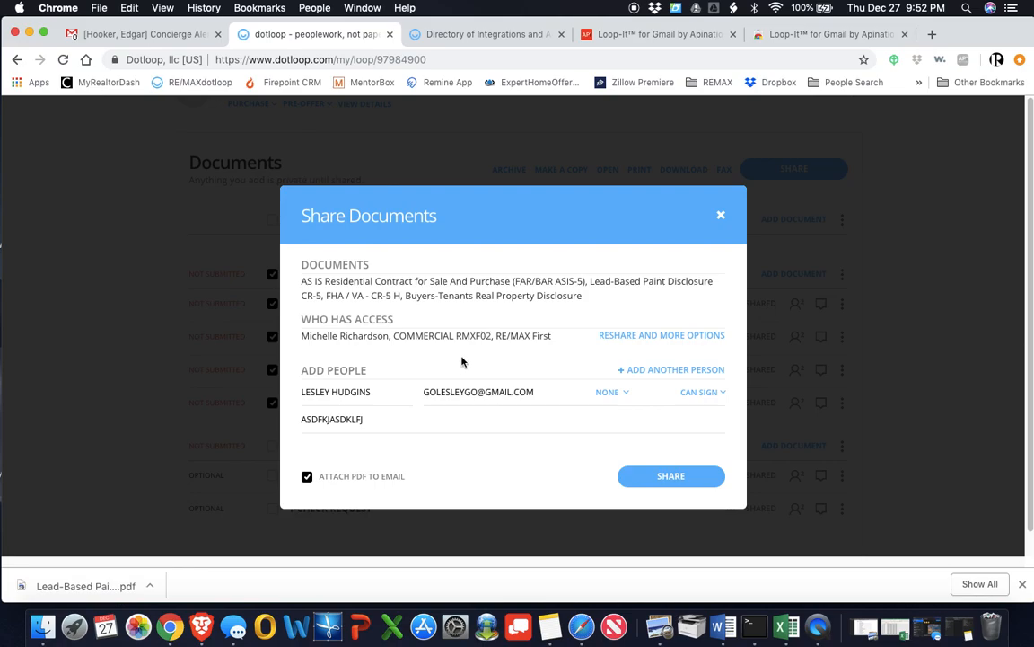
pyautogui.click(498, 398)
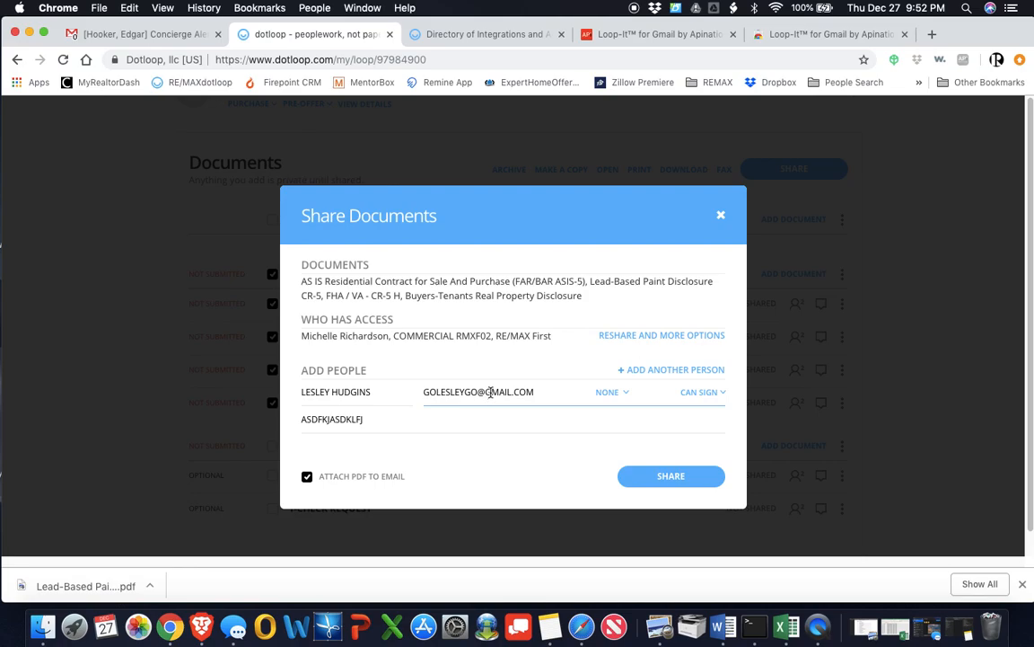
pyautogui.click(476, 409)
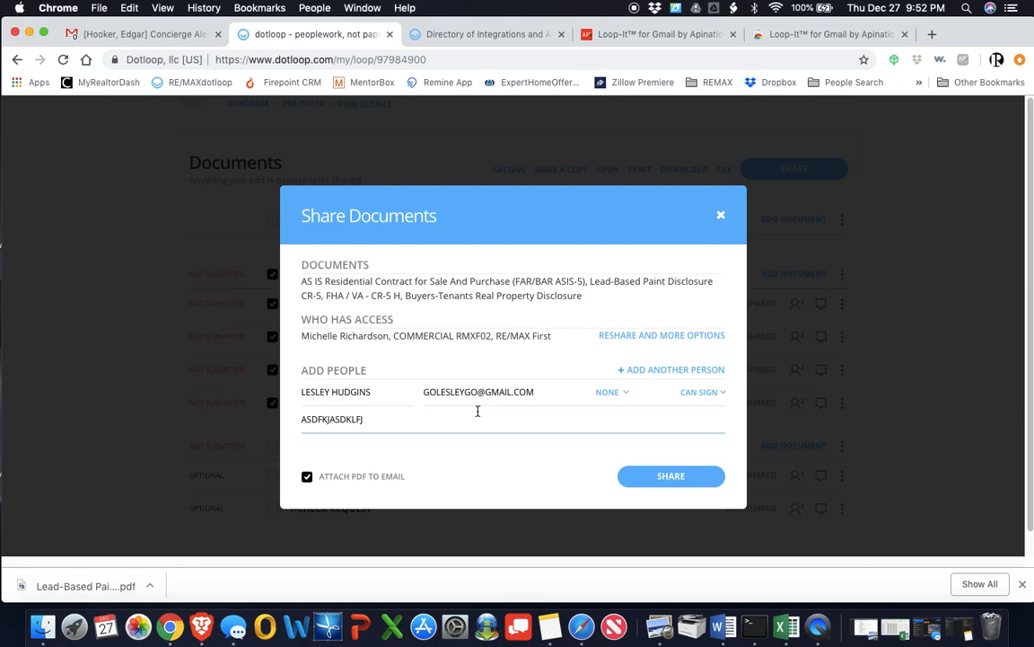
pyautogui.click(721, 215)
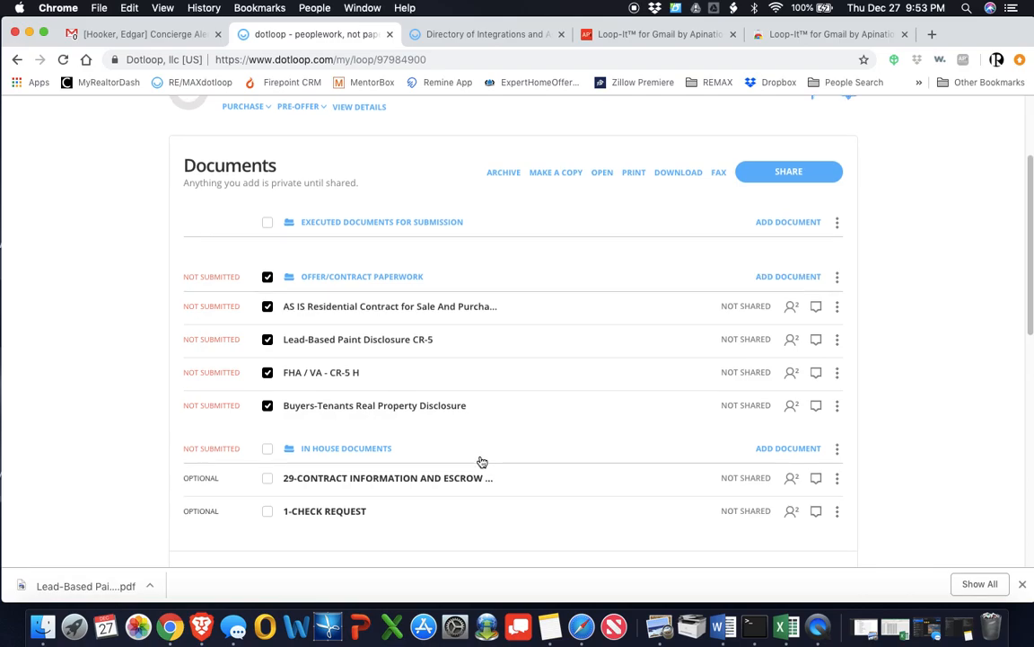
# Step: Examine the loop's document folders, Local Service Providers and People sections
pyautogui.scroll(-1, 553, 413)
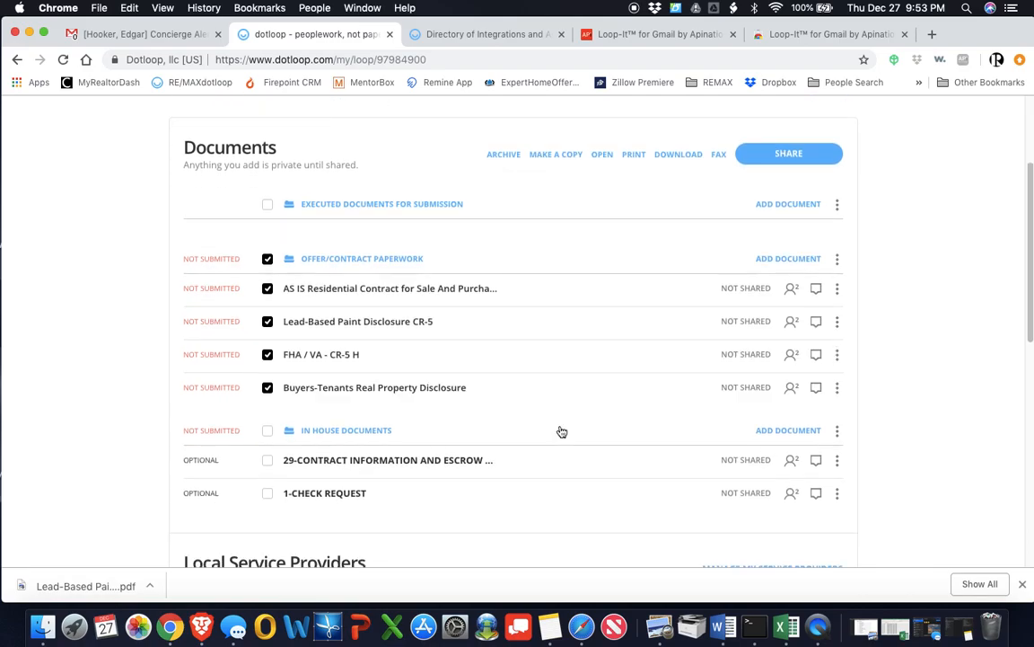
pyautogui.scroll(-1, 558, 429)
pyautogui.scroll(-3, 528, 361)
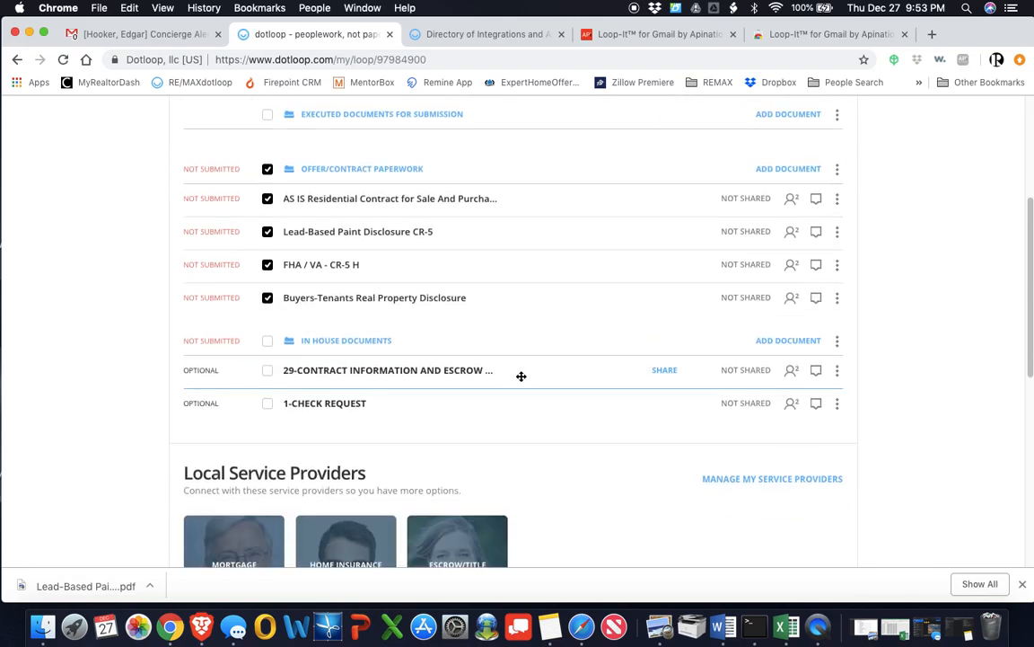
pyautogui.scroll(-5, 565, 432)
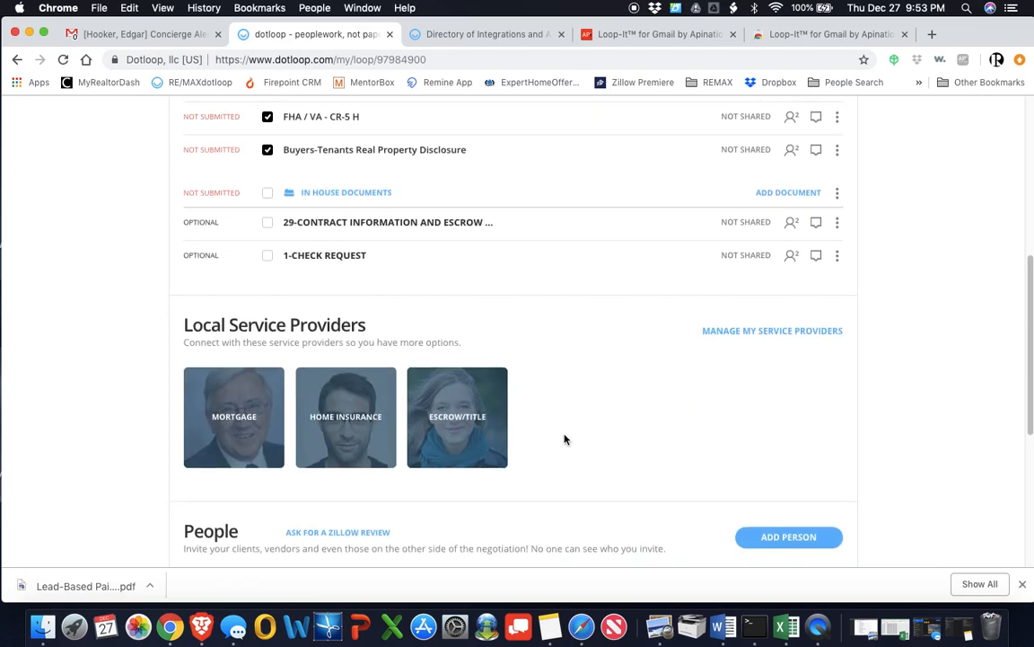
pyautogui.scroll(-2, 563, 429)
pyautogui.scroll(-2, 565, 431)
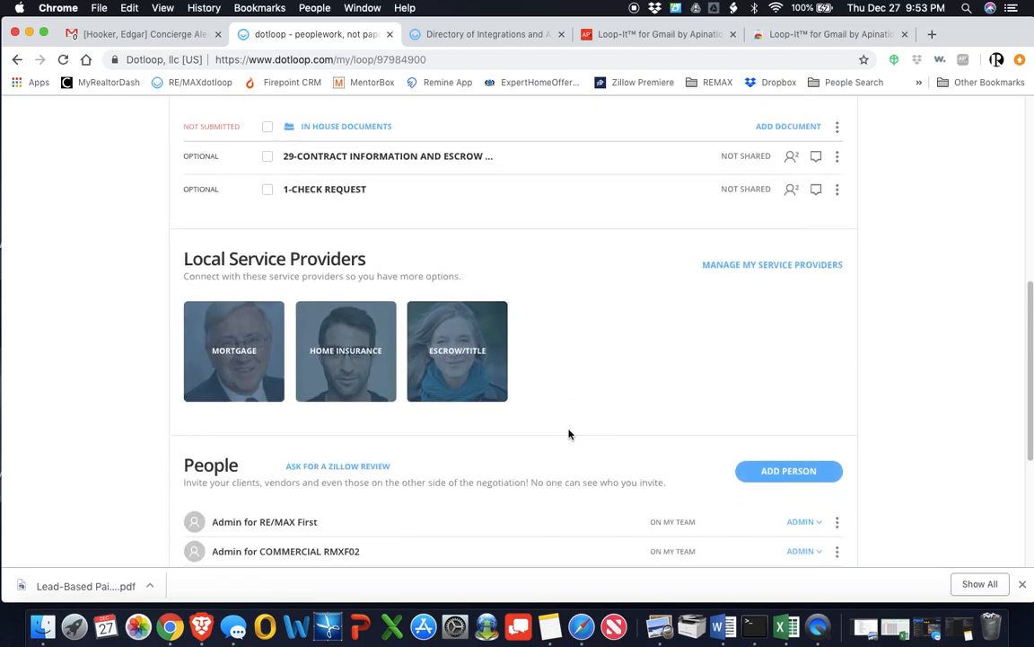
pyautogui.scroll(10, 568, 434)
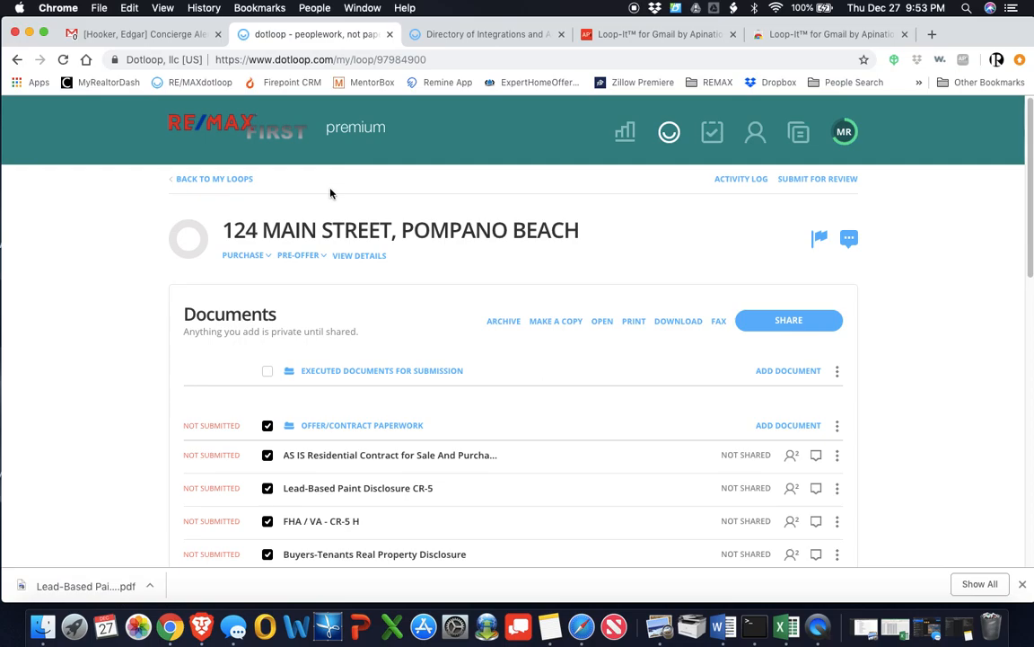
pyautogui.click(844, 132)
pyautogui.scroll(-10, 386, 260)
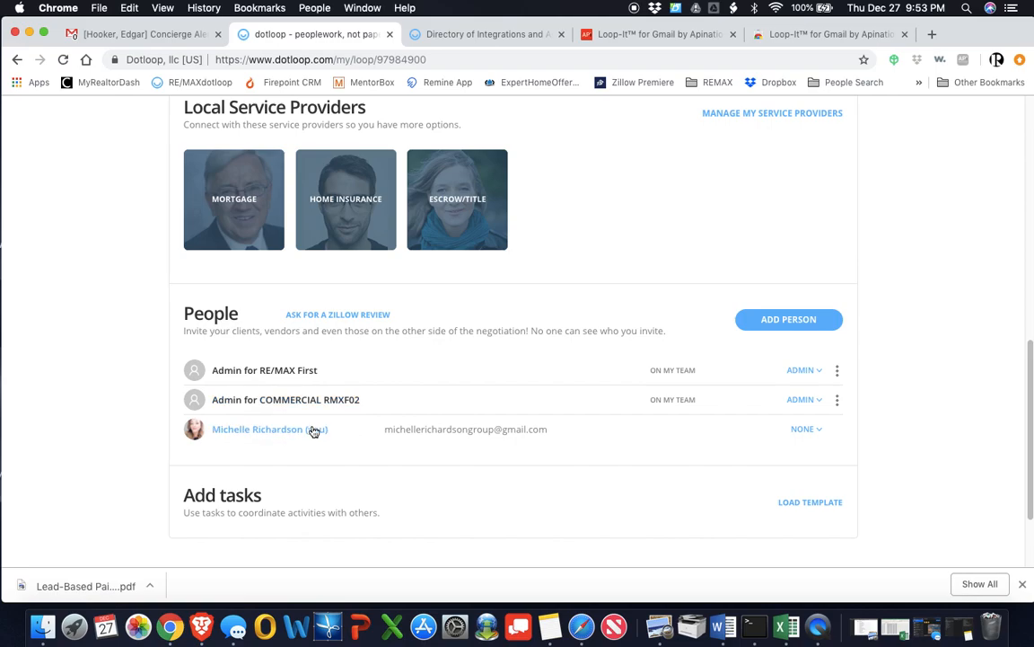
pyautogui.scroll(-3, 399, 429)
pyautogui.scroll(3, 397, 420)
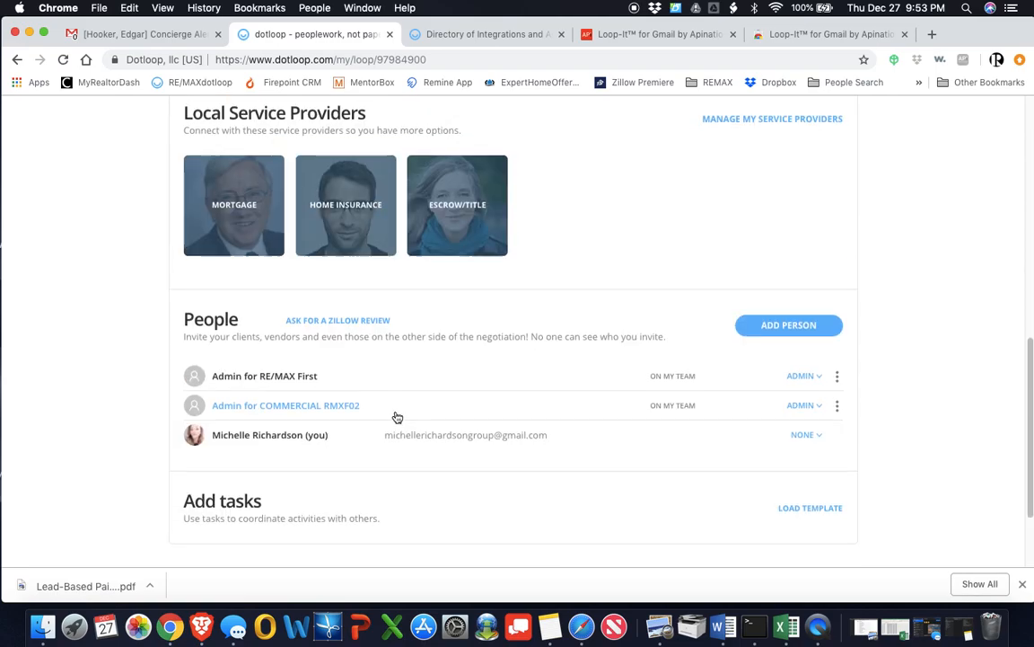
pyautogui.scroll(3, 397, 416)
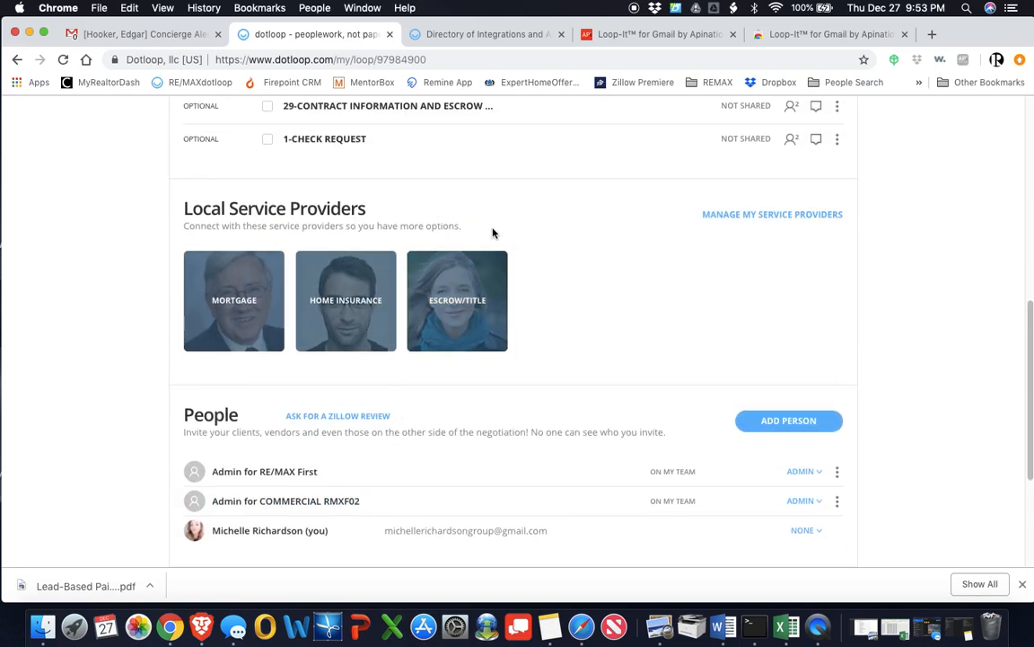
pyautogui.scroll(1, 647, 260)
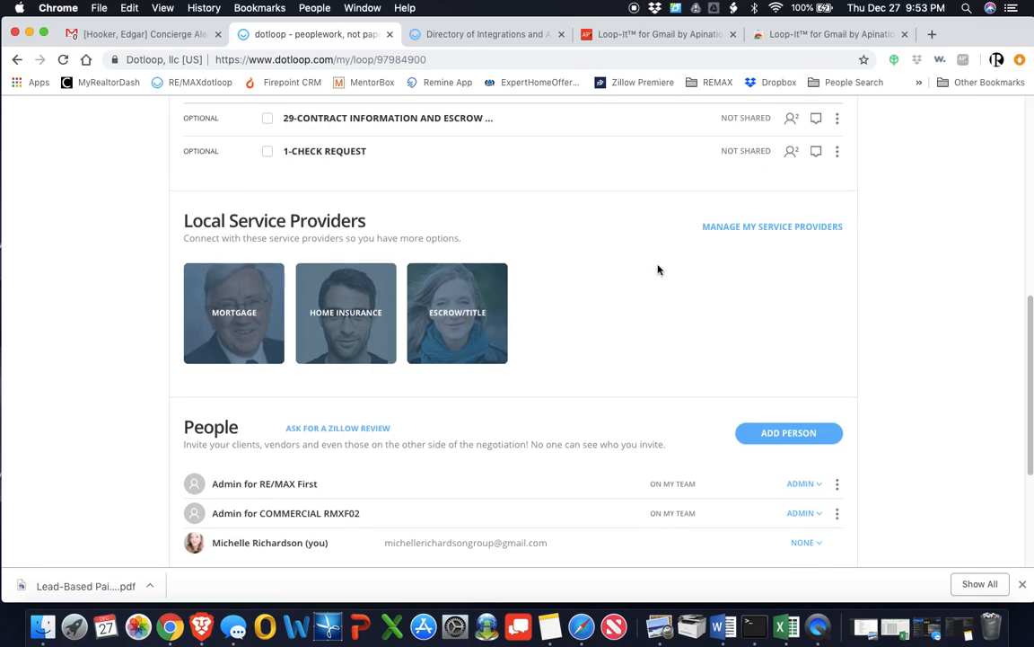
pyautogui.scroll(1, 657, 269)
pyautogui.scroll(2, 658, 269)
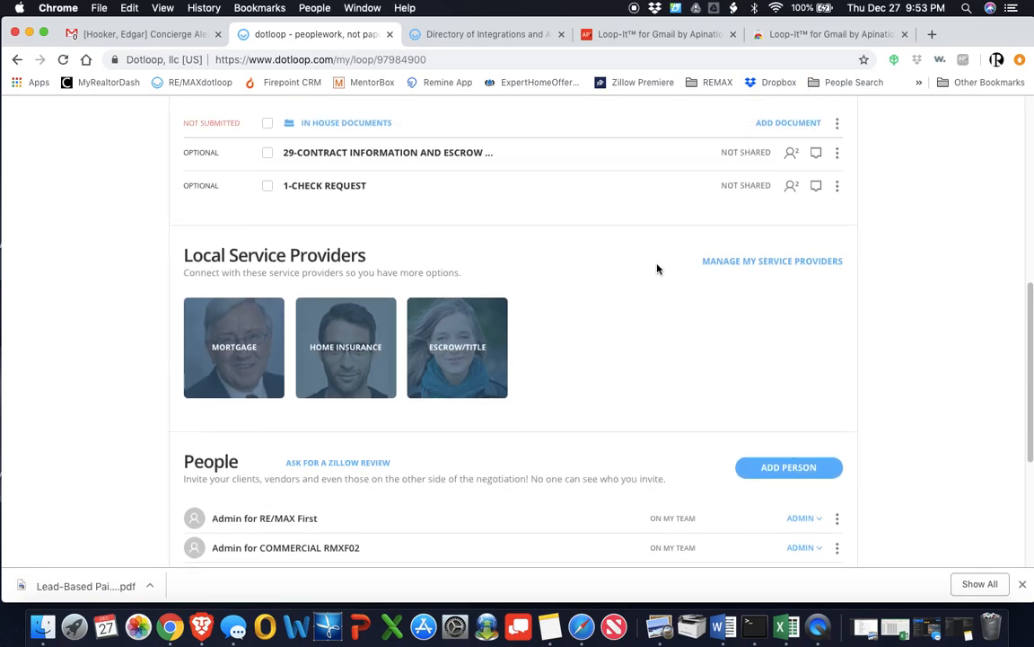
# Step: Open the mortgage provider request, select the listed lender and go to the optional message, and close it without requesting info
pyautogui.scroll(5, 658, 269)
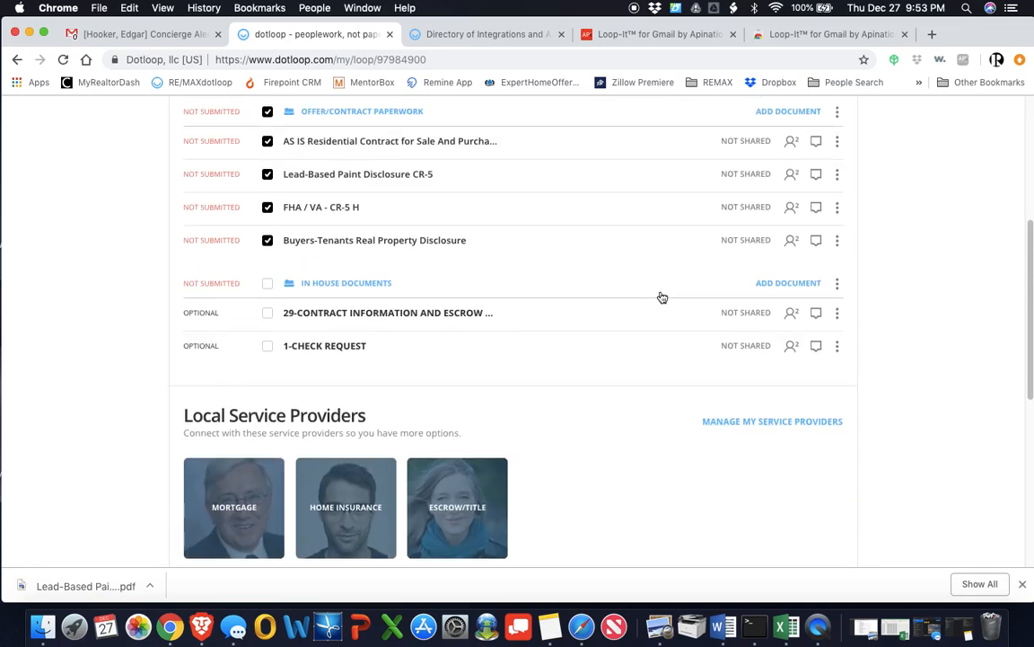
pyautogui.scroll(-3, 664, 288)
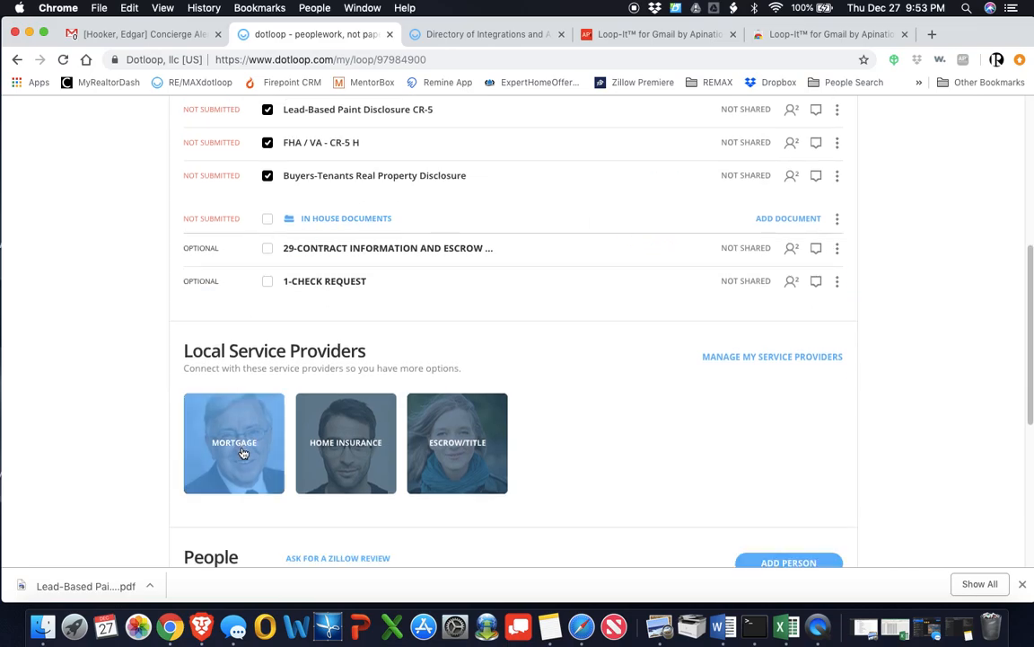
pyautogui.click(240, 451)
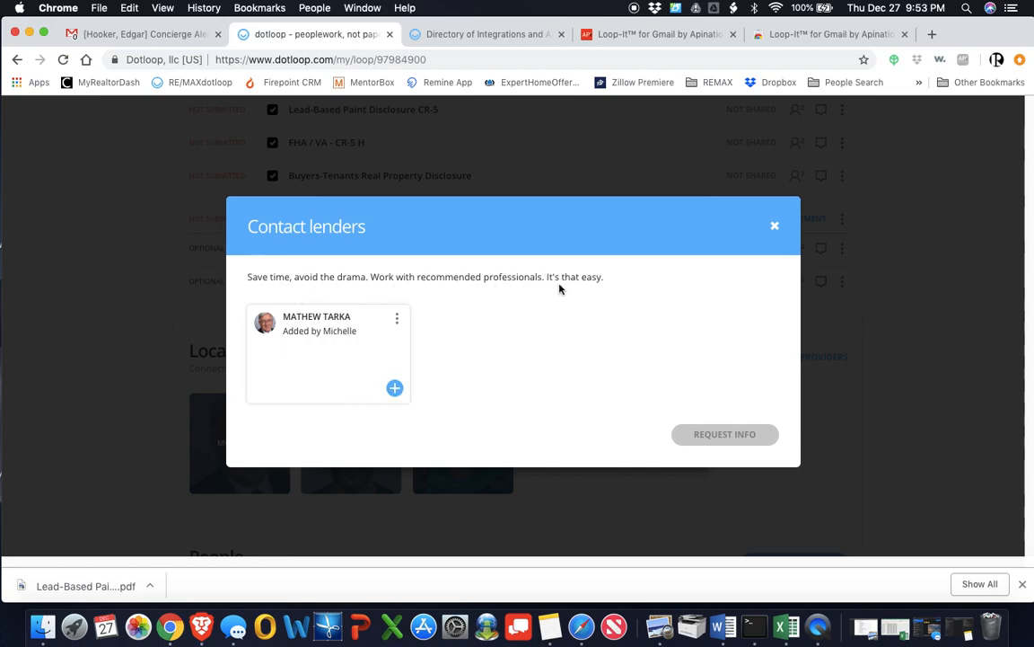
pyautogui.click(395, 389)
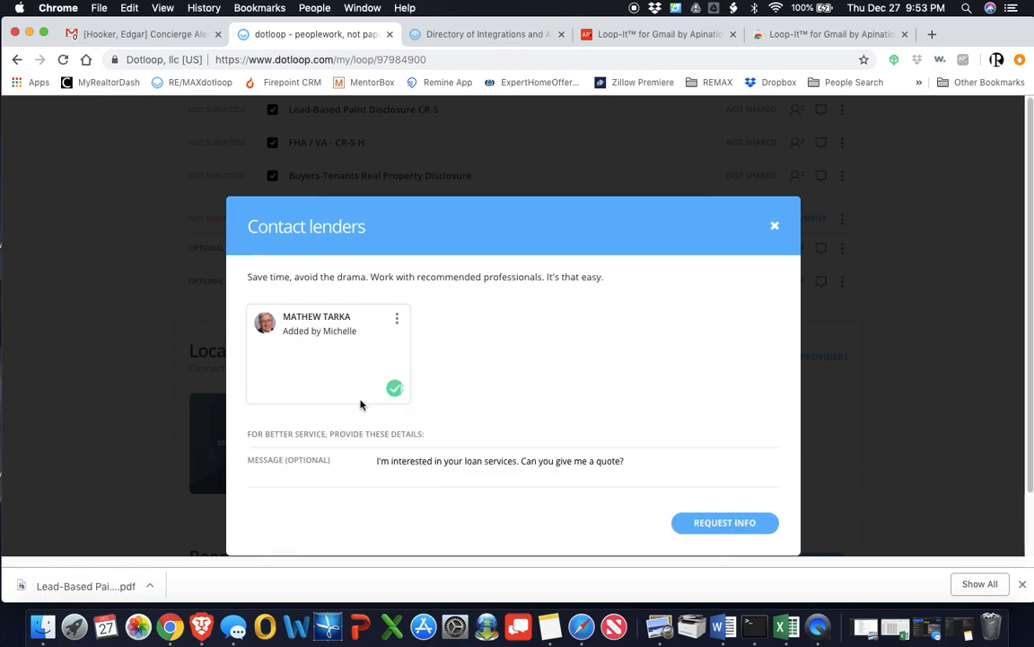
pyautogui.click(408, 477)
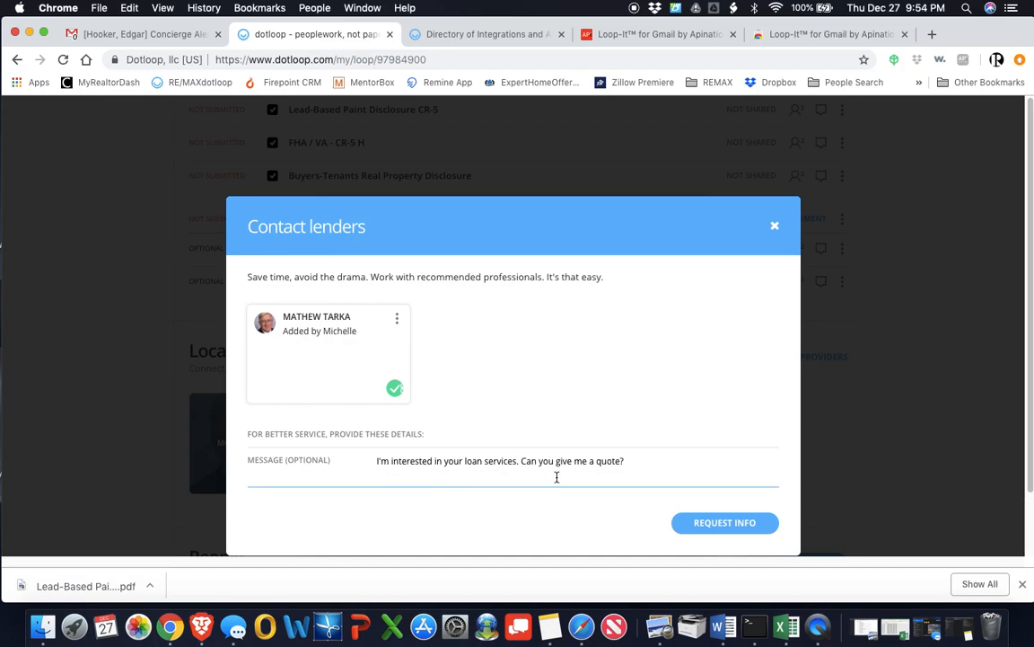
pyautogui.click(776, 227)
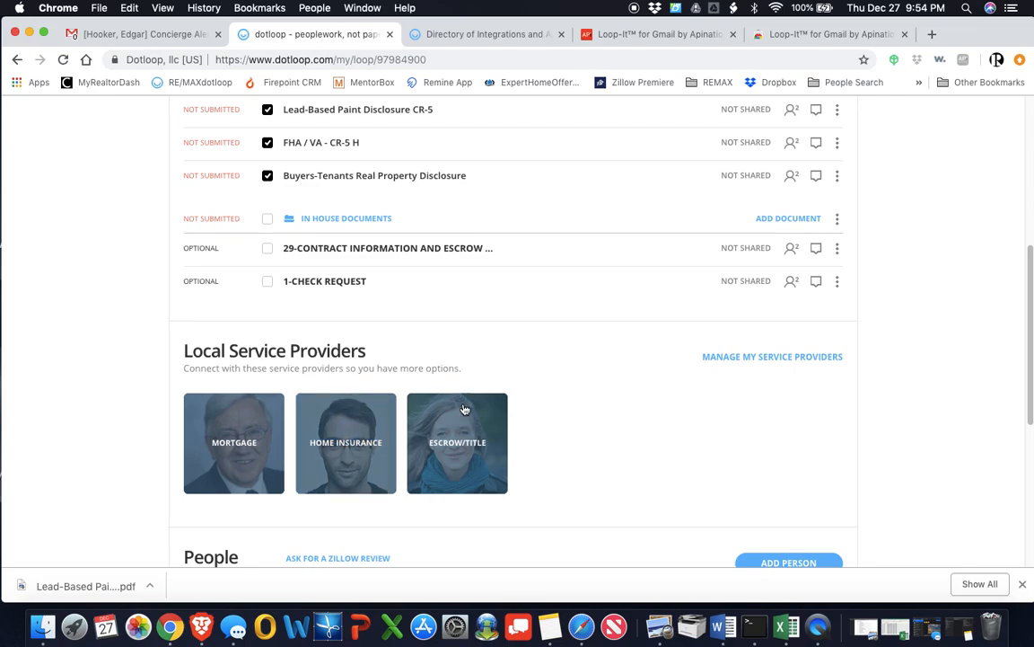
# Step: Open the escrow/title provider request, select the second listed provider, and close it without requesting info
pyautogui.click(458, 449)
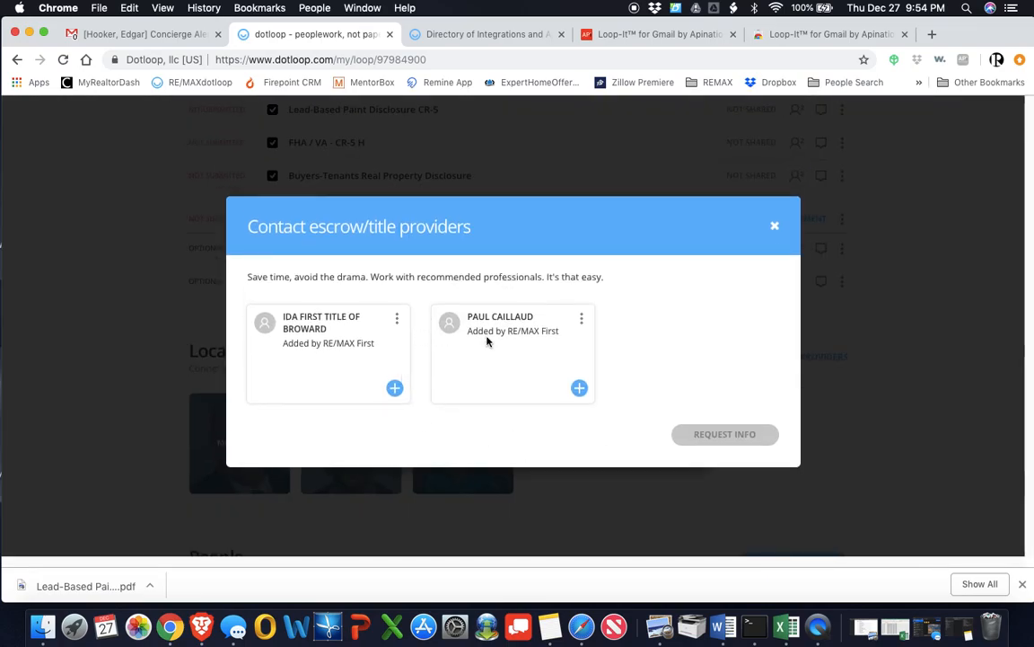
pyautogui.click(579, 388)
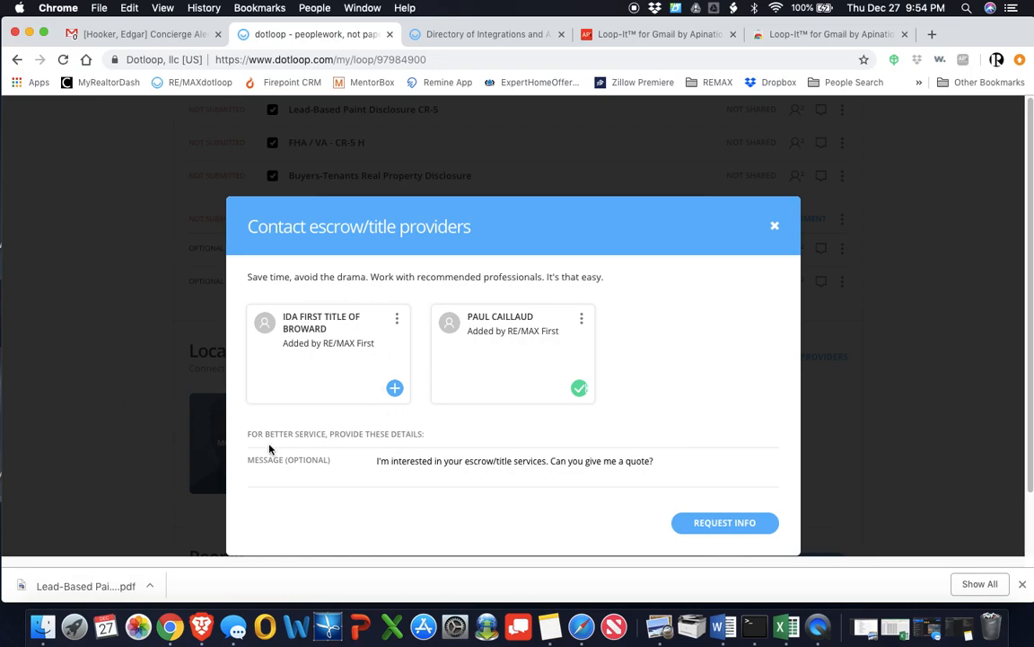
pyautogui.click(774, 225)
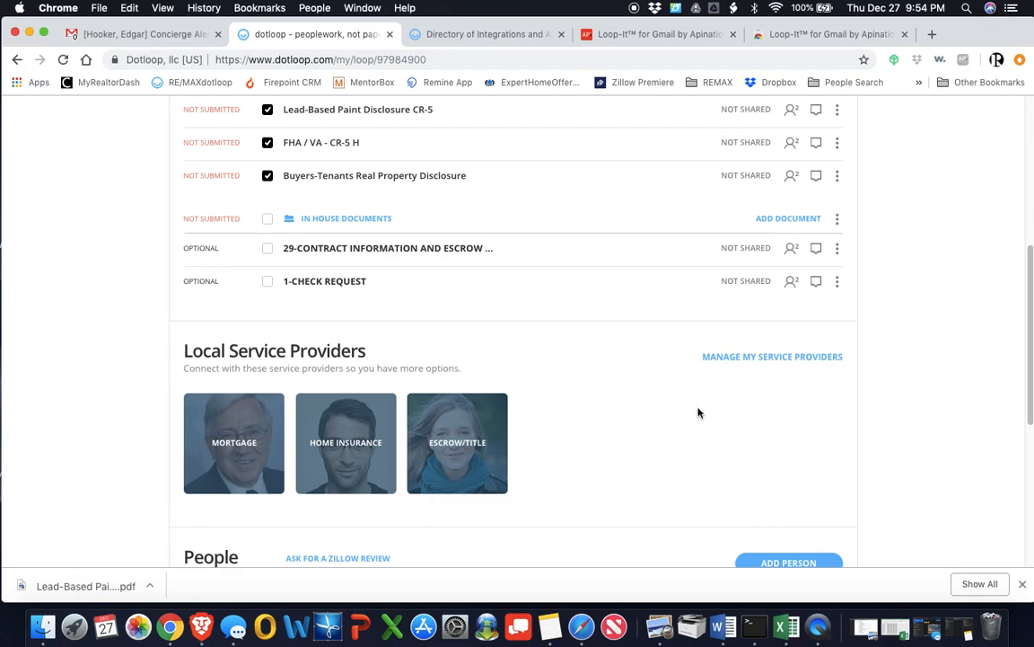